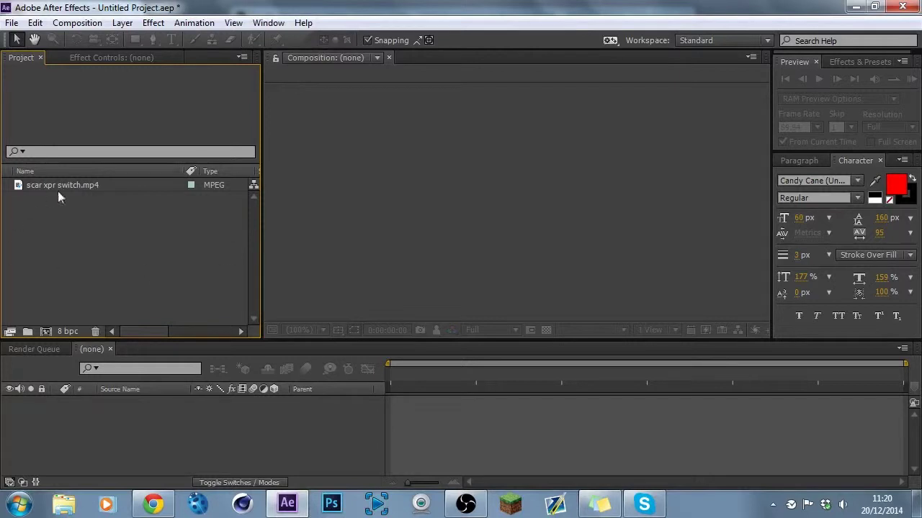
# Create a composition from scar xpr switch.mp4 and scrub through the gameplay to 0:00:09:16
pyautogui.moveTo(72, 191); pyautogui.dragTo(112, 408)
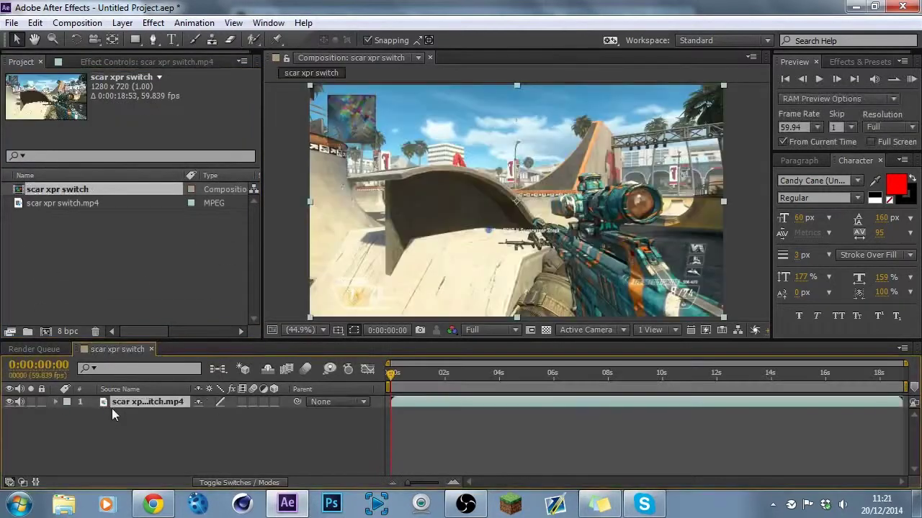
pyautogui.click(454, 483)
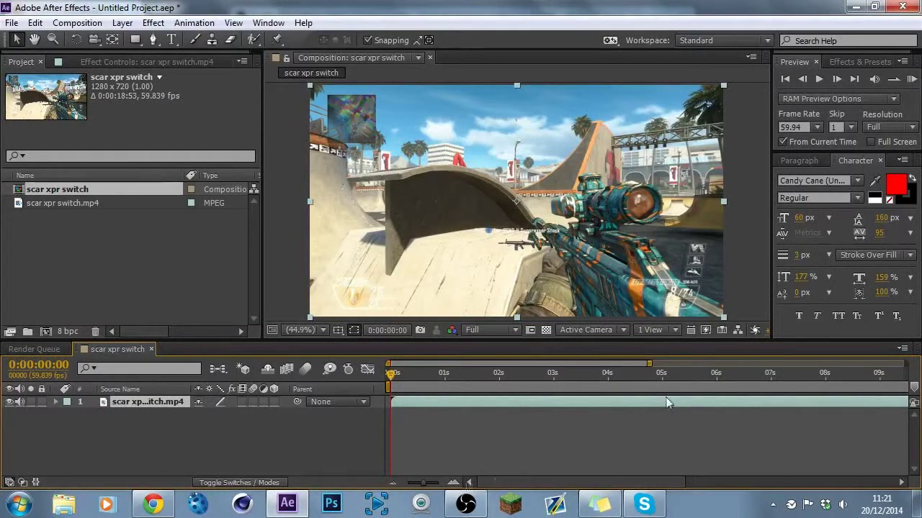
pyautogui.moveTo(583, 484); pyautogui.dragTo(634, 485)
pyautogui.click(653, 373)
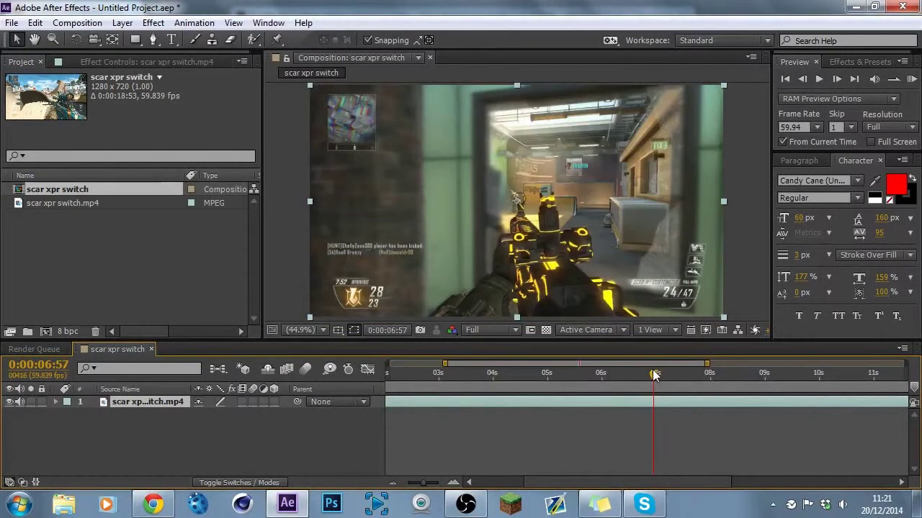
pyautogui.moveTo(608, 373); pyautogui.dragTo(779, 373)
pyautogui.moveTo(587, 478); pyautogui.dragTo(713, 480)
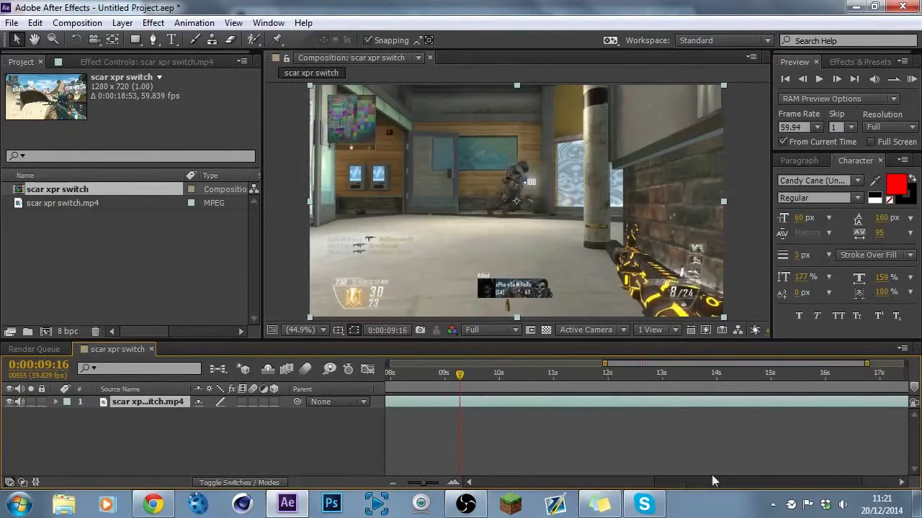
# Switch to Chrome, watch the YouTube reference edit's clip transition in full screen, and rewind it to 1:27, paused
pyautogui.click(152, 504)
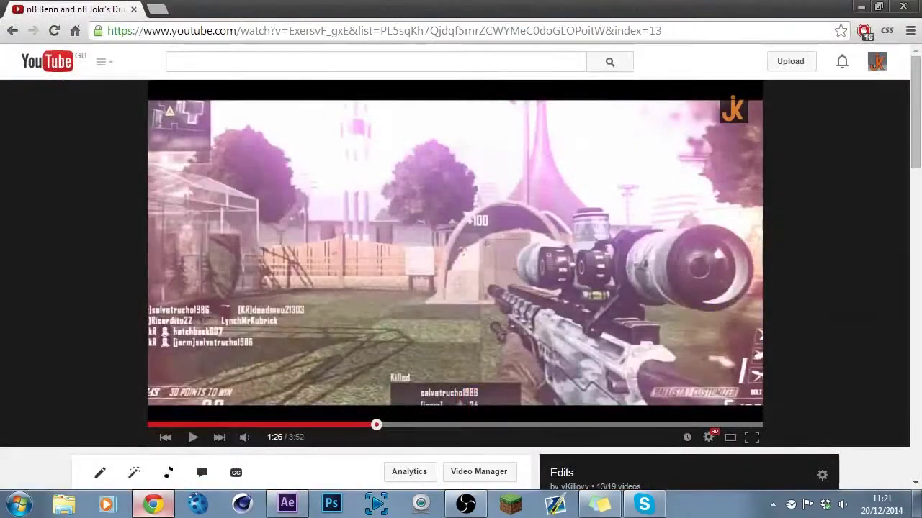
pyautogui.doubleClick(723, 329)
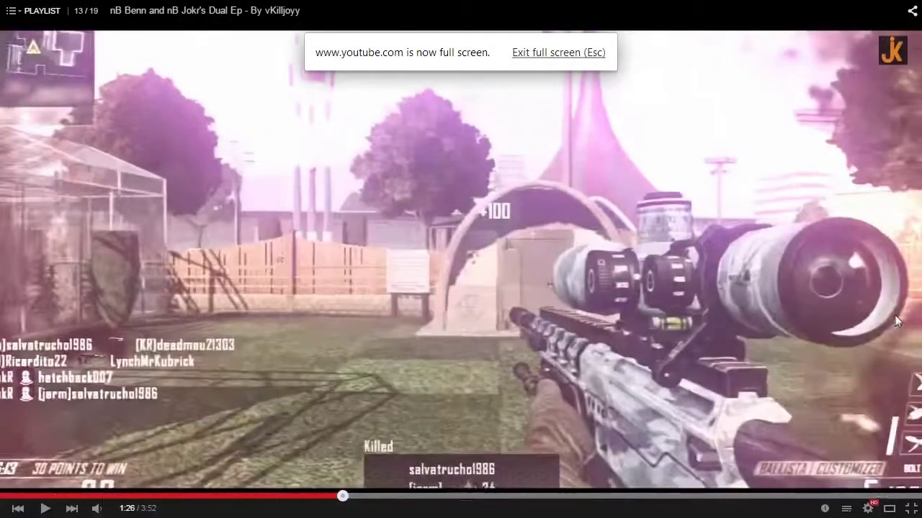
pyautogui.click(896, 322)
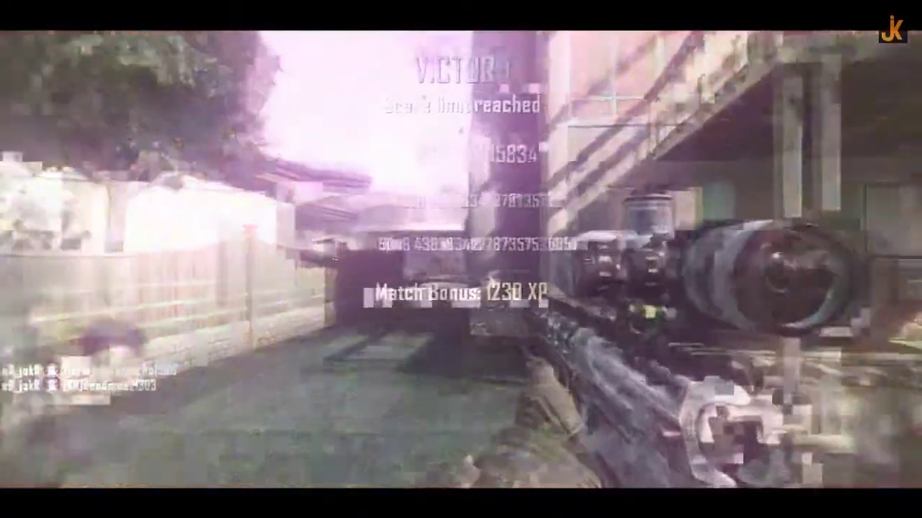
pyautogui.doubleClick(802, 327)
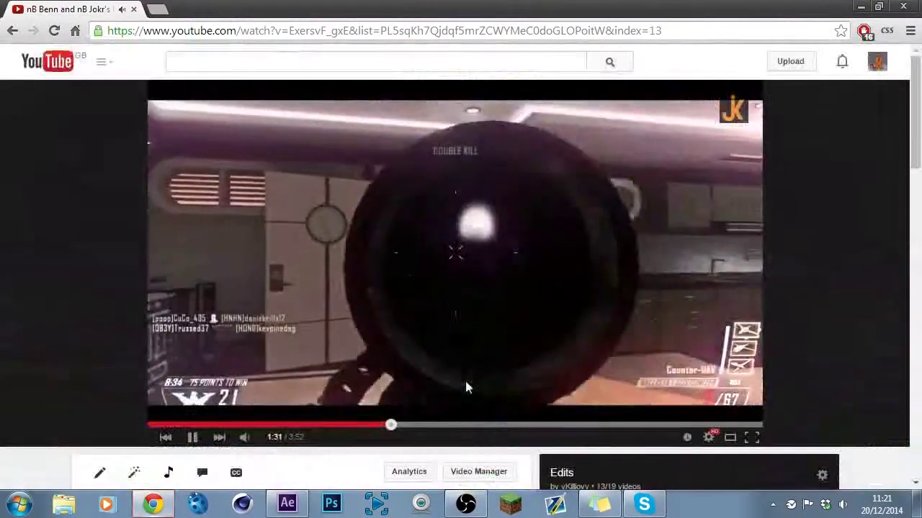
pyautogui.click(380, 425)
pyautogui.click(396, 362)
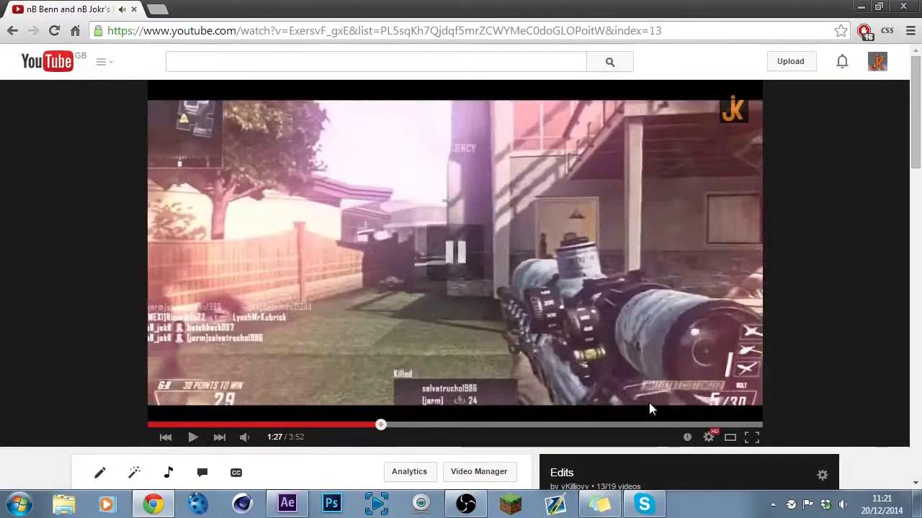
# Replay the reference transition muted at 0.5 speed, pause it, and return to After Effects
pyautogui.click(708, 437)
pyautogui.click(703, 386)
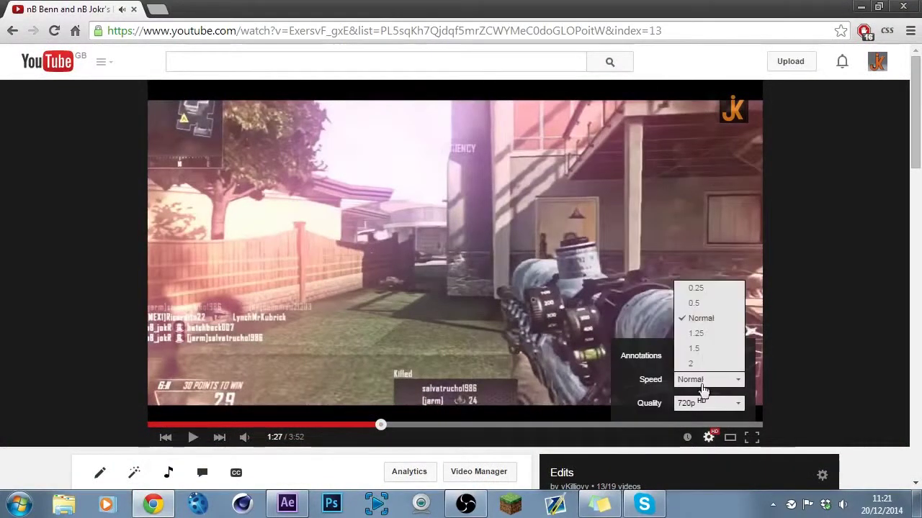
pyautogui.click(694, 303)
pyautogui.click(725, 410)
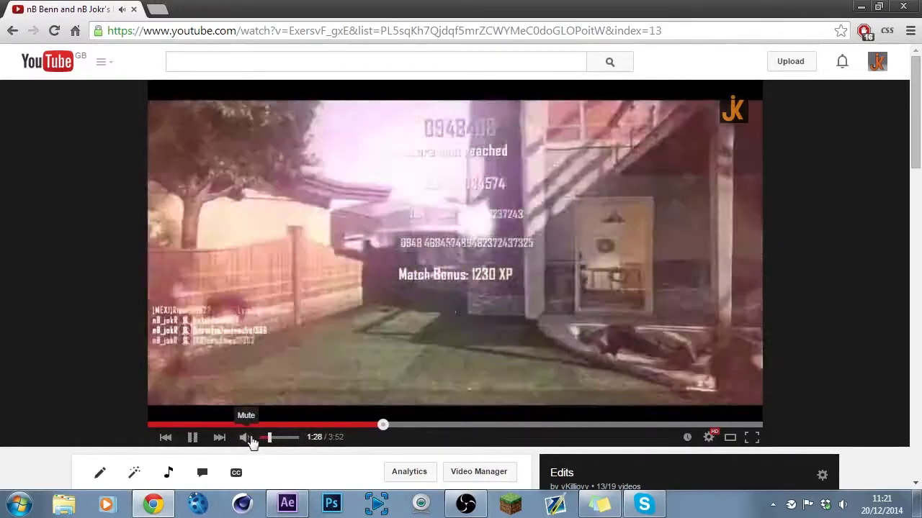
pyautogui.click(244, 437)
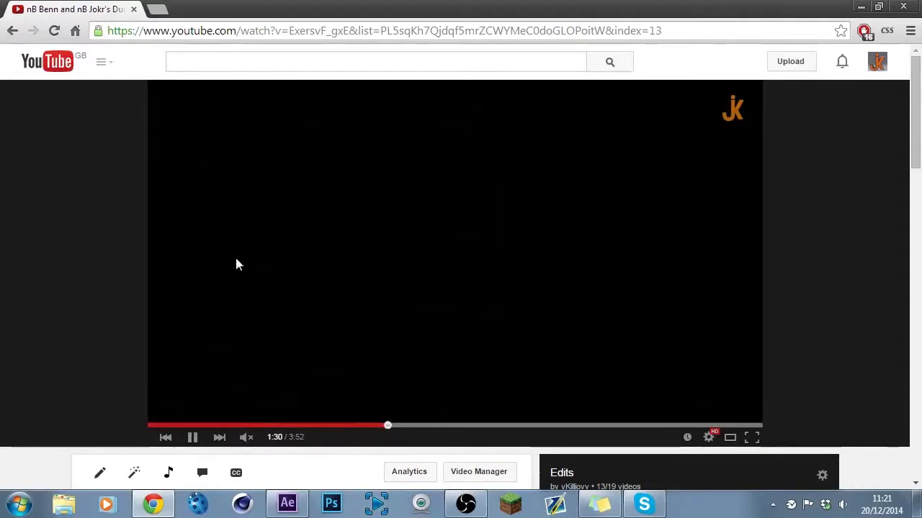
pyautogui.click(235, 258)
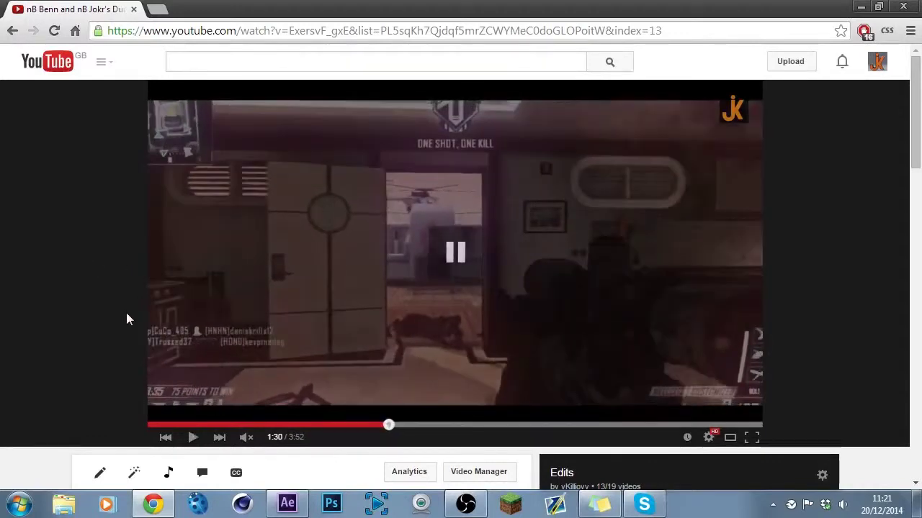
pyautogui.click(159, 507)
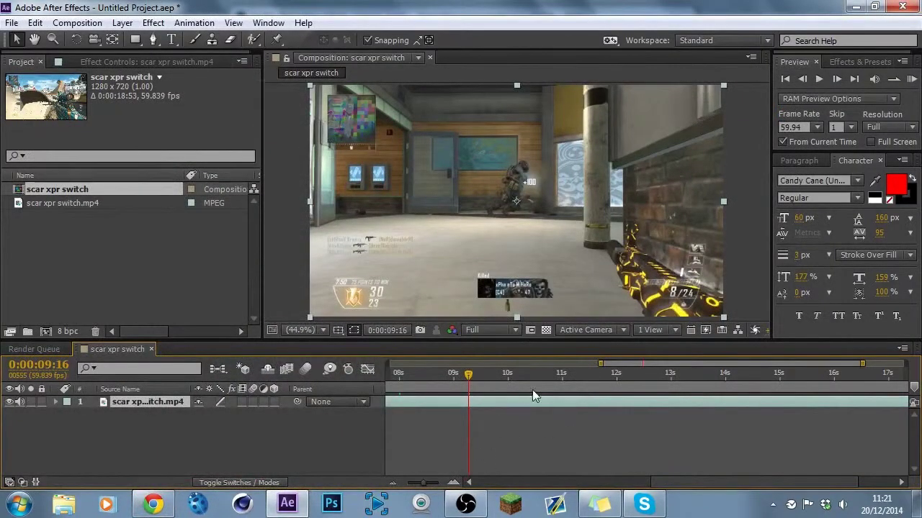
# Add a layer marker at 0:00:13:07 and trim the clip's end to 0:00:13:31
pyautogui.moveTo(550, 373); pyautogui.dragTo(725, 387)
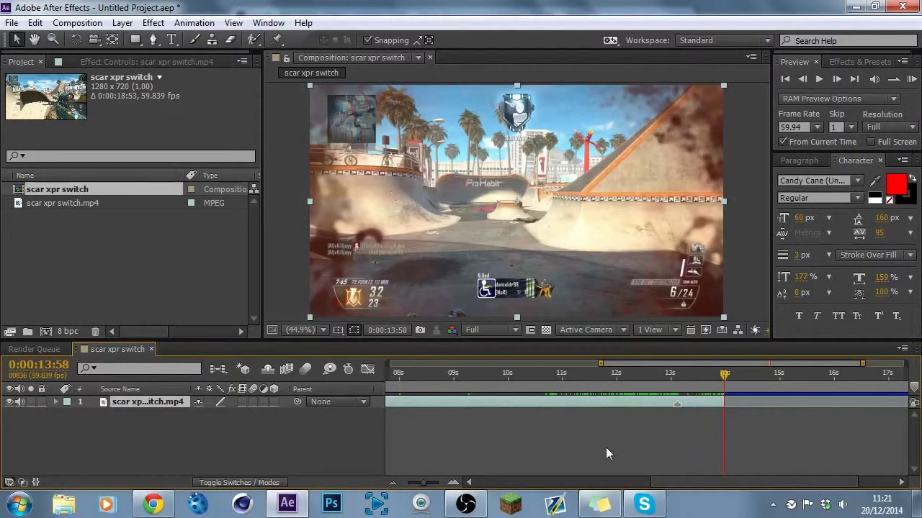
pyautogui.moveTo(680, 372); pyautogui.dragTo(713, 398)
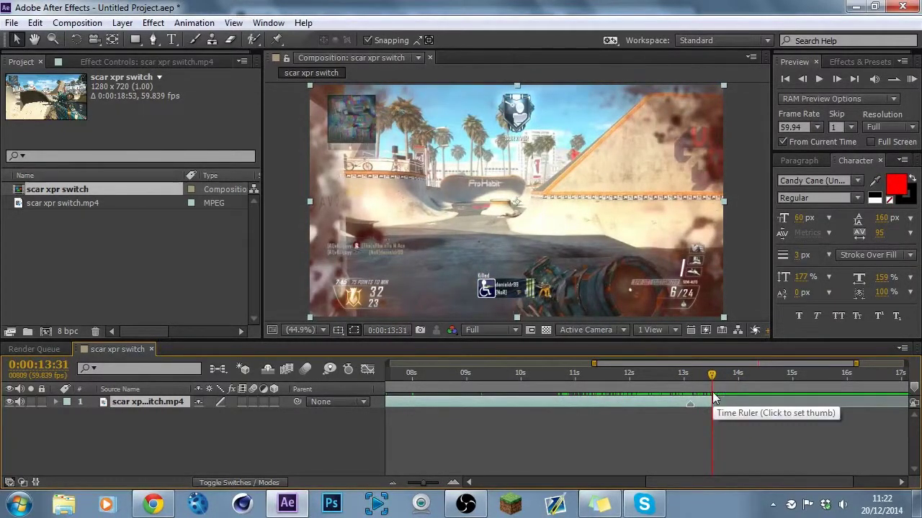
pyautogui.moveTo(712, 396); pyautogui.dragTo(697, 385)
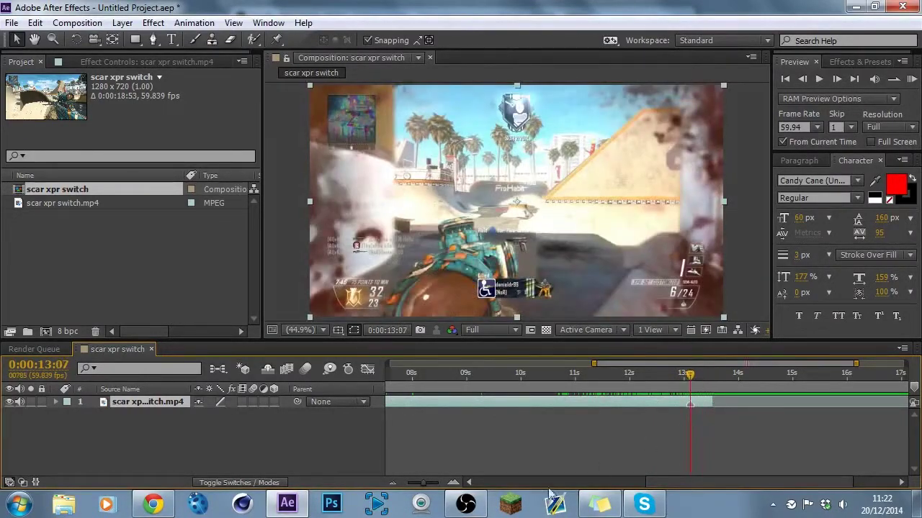
# Duplicate the clip layer and trim the upper copy's start to the marker at 0:00:13:07
pyautogui.click(575, 452)
pyautogui.click(605, 405)
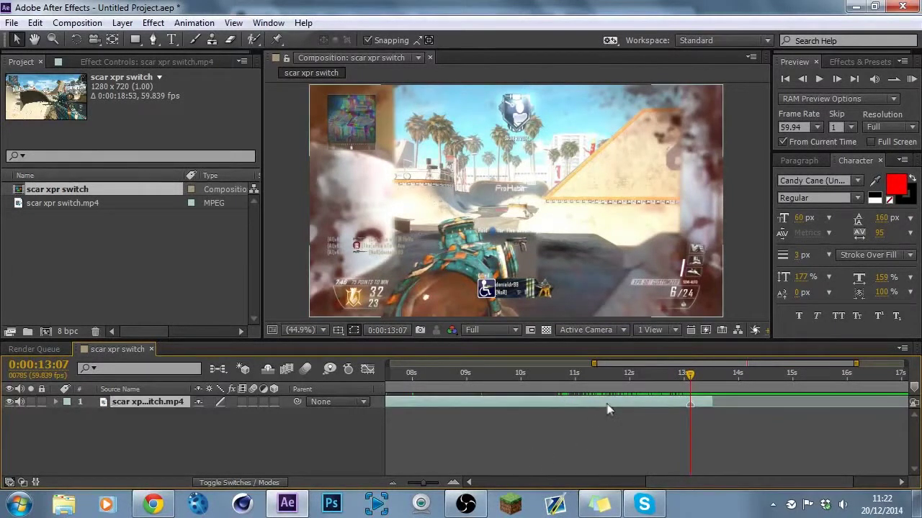
pyautogui.hotkey('ctrl', 'd')
pyautogui.click(596, 442)
pyautogui.click(649, 408)
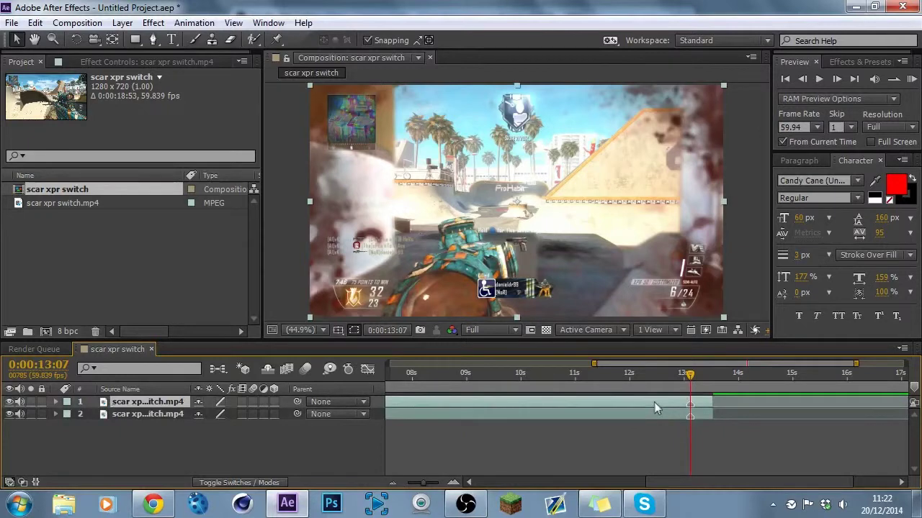
pyautogui.hotkey('alt', '[')
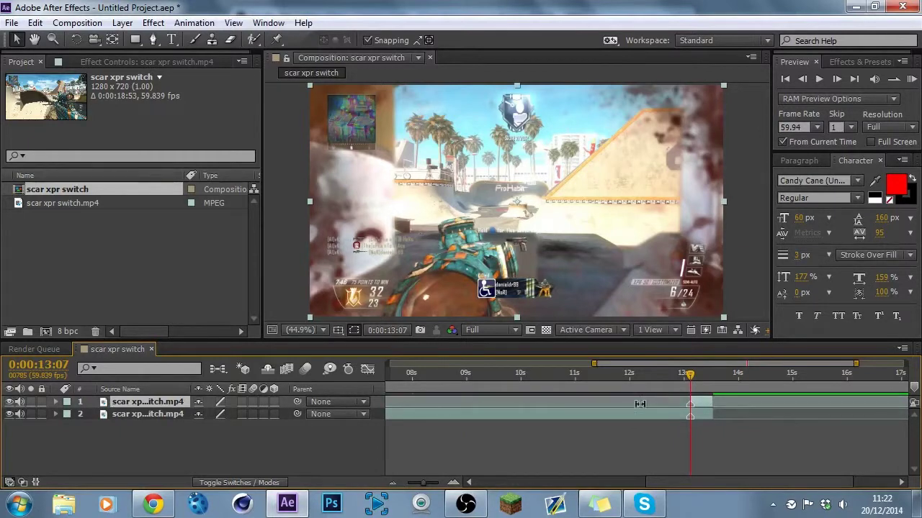
# Scrub the transition section to 0:00:13:10 and search the effects and presets for "mos"
pyautogui.click(453, 484)
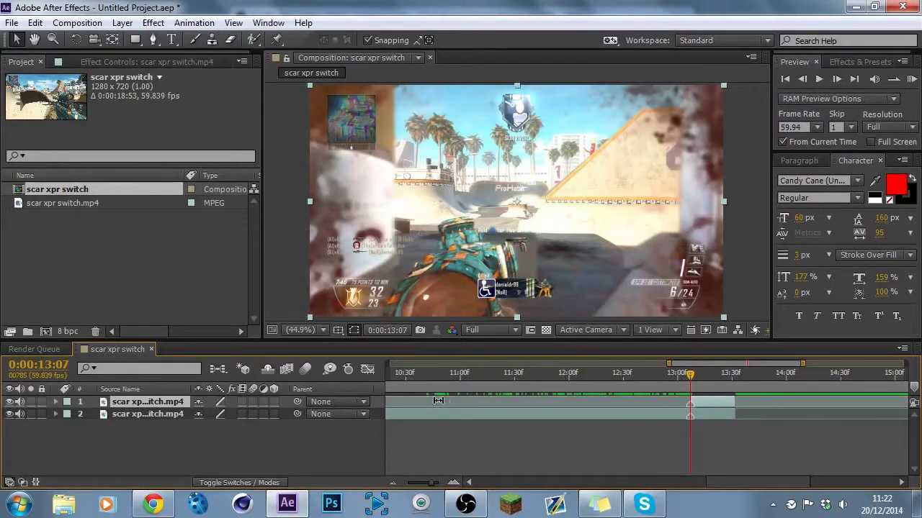
pyautogui.moveTo(451, 380); pyautogui.dragTo(695, 393)
pyautogui.click(724, 426)
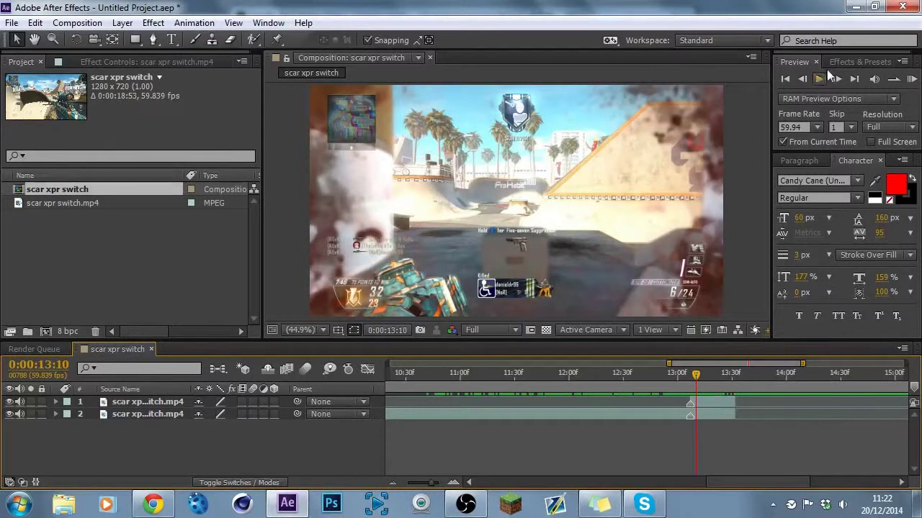
pyautogui.click(845, 60)
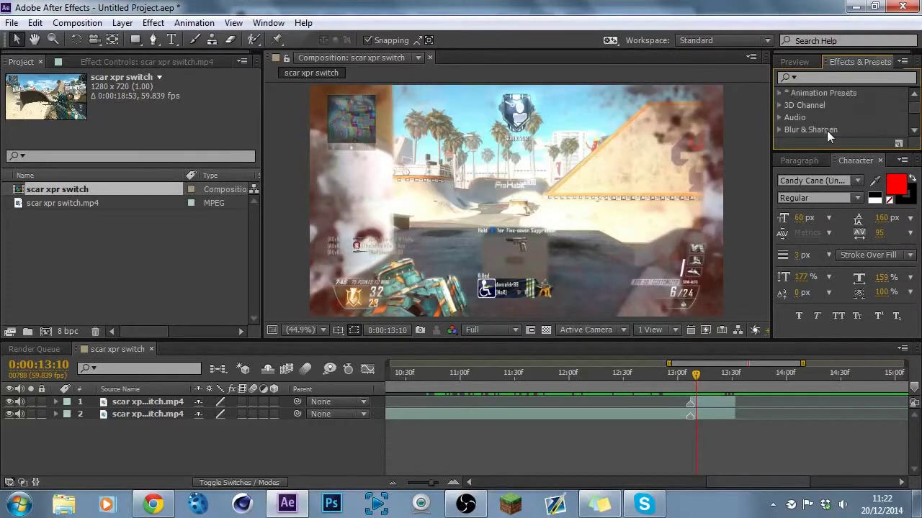
pyautogui.moveTo(840, 147); pyautogui.dragTo(839, 222)
pyautogui.click(852, 81)
pyautogui.write('moscai')
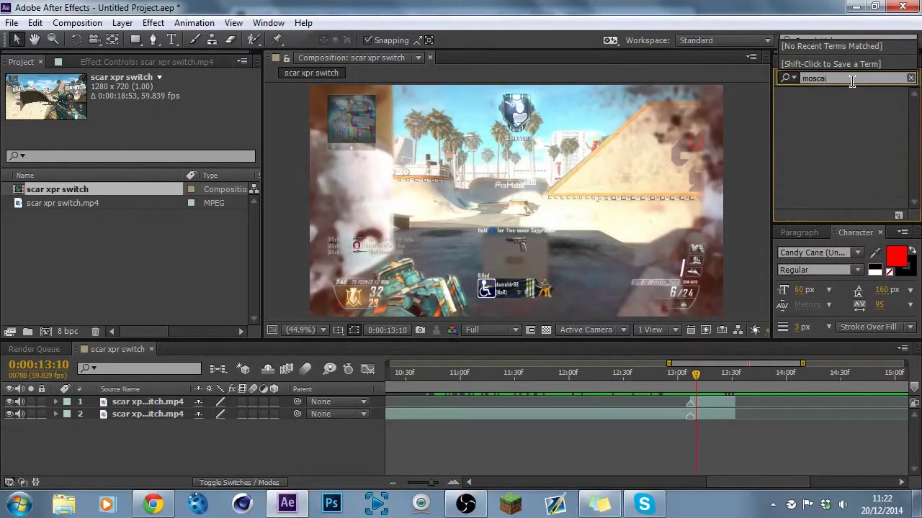
pyautogui.press('BackSpace')
pyautogui.press('BackSpace')
pyautogui.press('BackSpace')
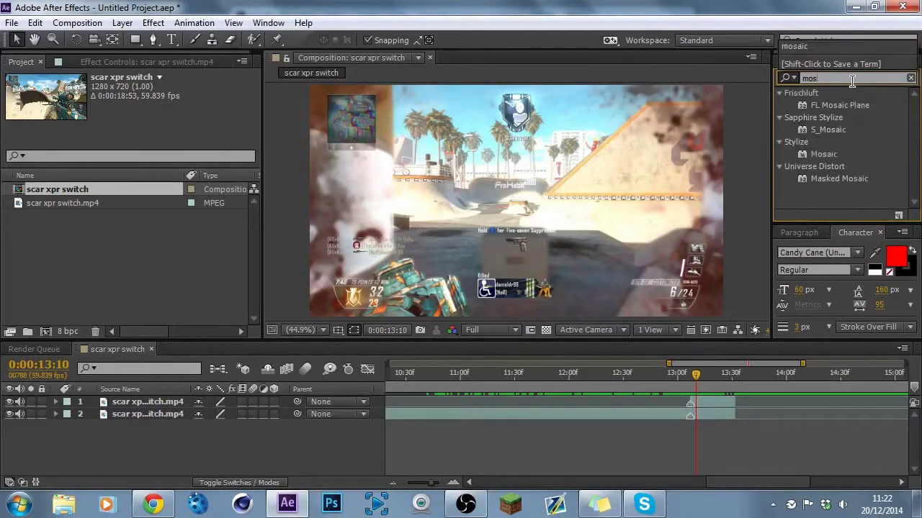
# Apply the Sapphire S_Mosaic effect to the upper clip copy and show its effect controls
pyautogui.click(832, 132)
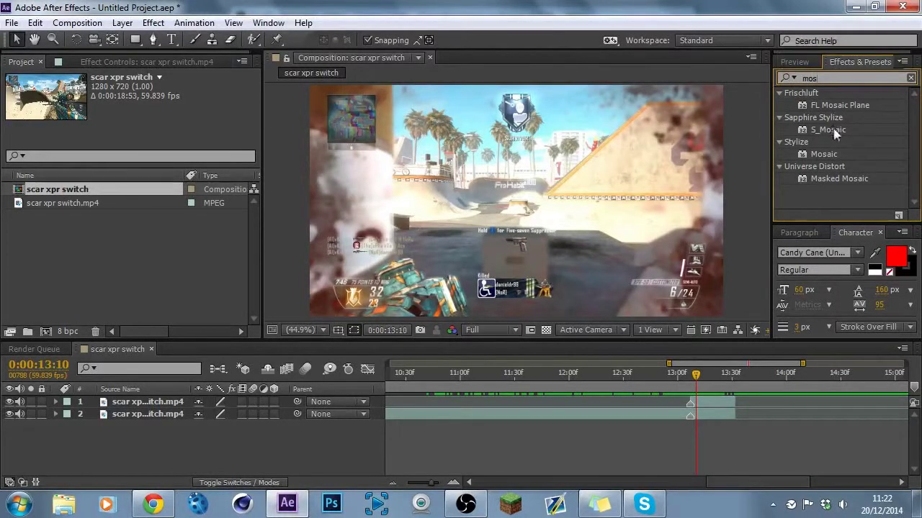
pyautogui.moveTo(831, 130); pyautogui.dragTo(748, 165)
pyautogui.moveTo(287, 289); pyautogui.dragTo(166, 244)
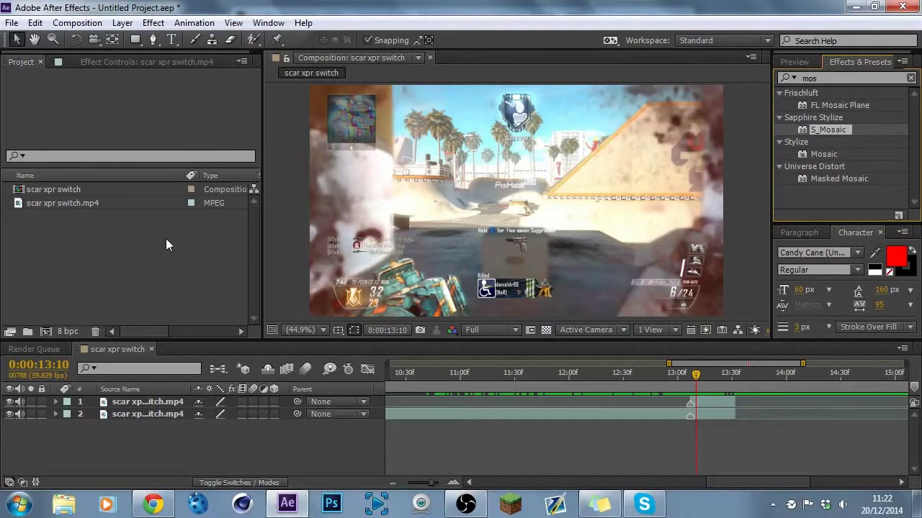
pyautogui.click(154, 62)
pyautogui.moveTo(828, 129); pyautogui.dragTo(61, 182)
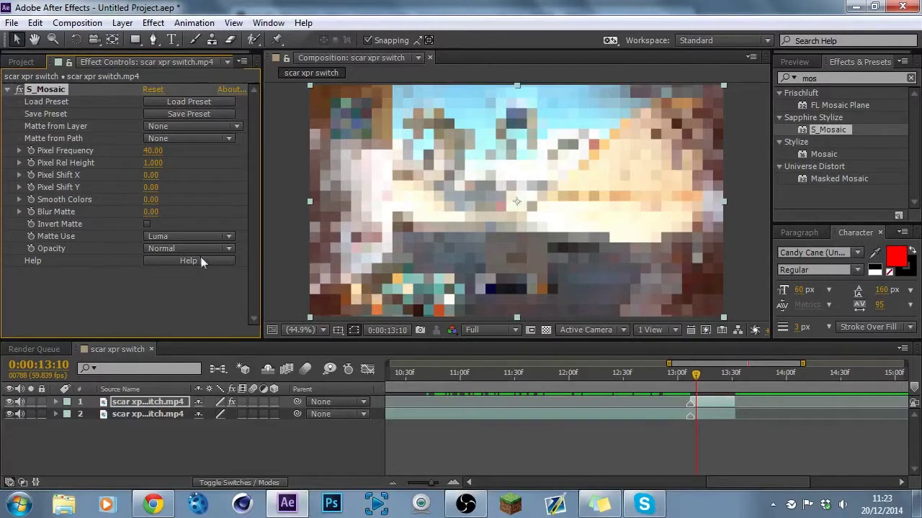
# Try a Pixel Frequency of 1 for S_Mosaic and restore it to 40
pyautogui.click(151, 150)
pyautogui.write('0')
pyautogui.press('Return')
pyautogui.click(152, 150)
pyautogui.write('2')
pyautogui.press('Return')
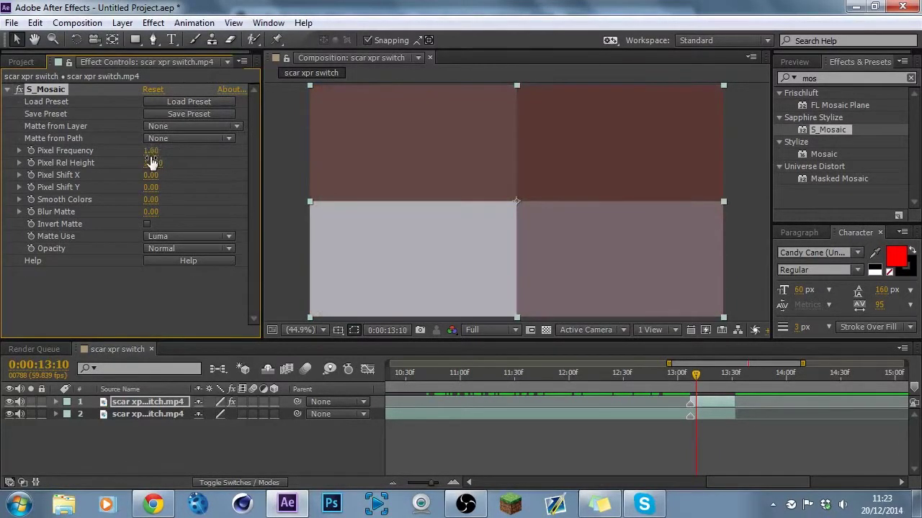
pyautogui.click(151, 151)
pyautogui.write('40')
pyautogui.press('Return')
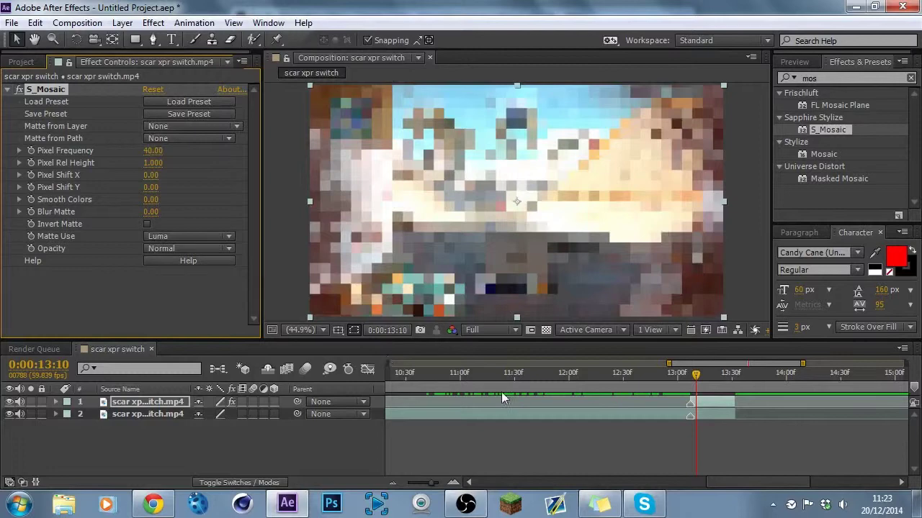
# At 0:00:13:07, reveal the upper clip's opacity and set it to 70%
pyautogui.click(692, 382)
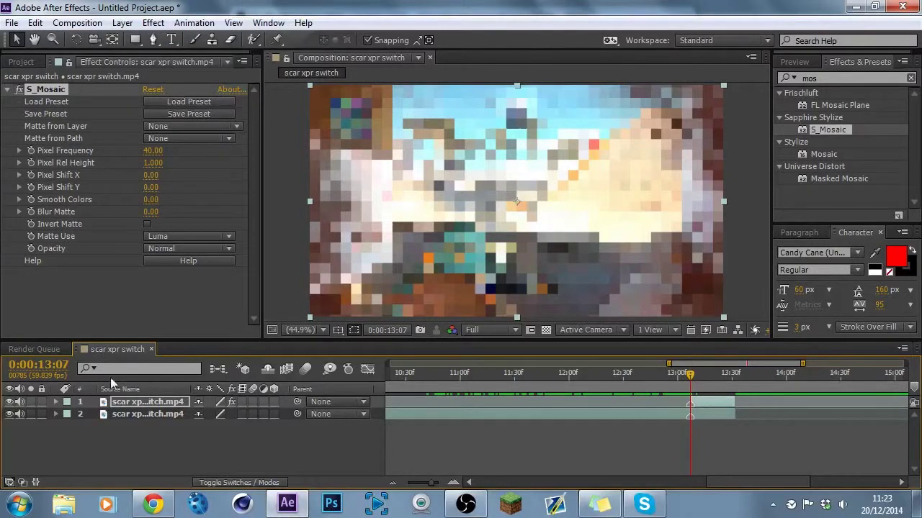
pyautogui.click(131, 408)
pyautogui.press('t')
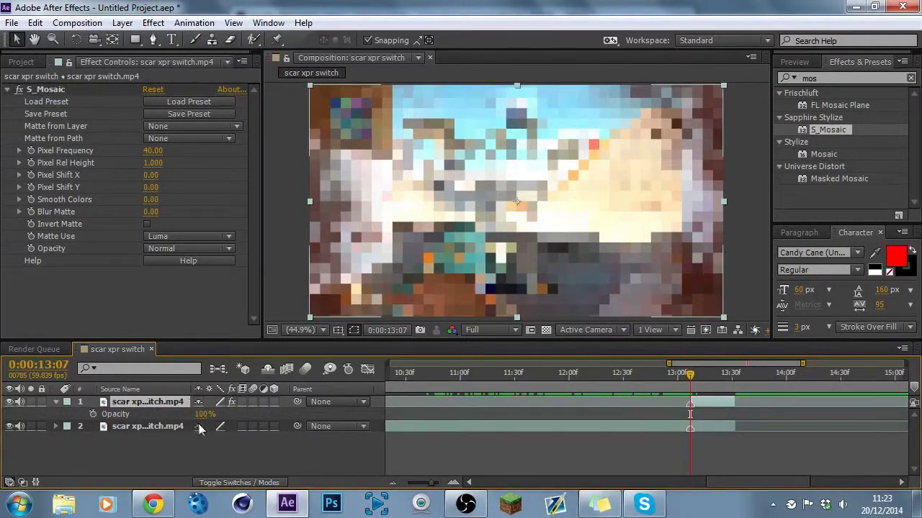
pyautogui.click(200, 415)
pyautogui.write('70')
pyautogui.press('Return')
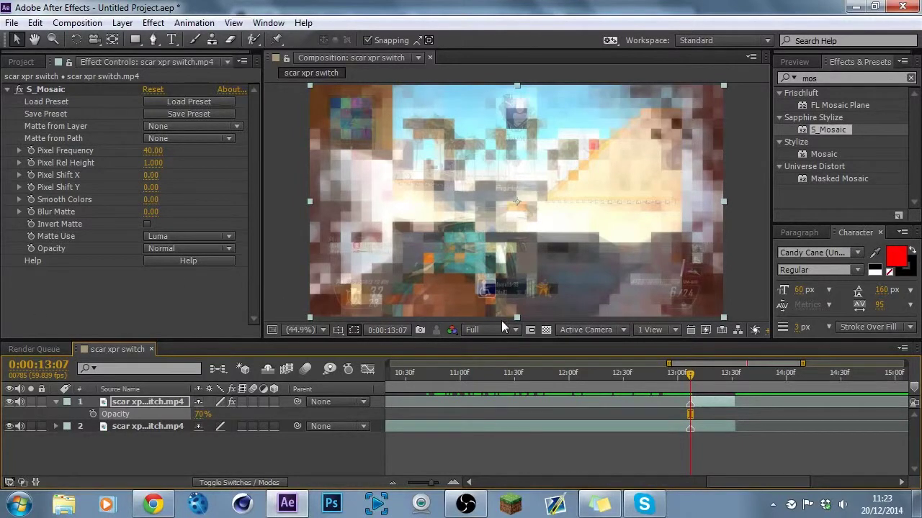
# Add an opacity keyframe to the upper clip at 0:00:13:31 and return to its in point at 0:00:13:07
pyautogui.click(119, 414)
pyautogui.click(731, 383)
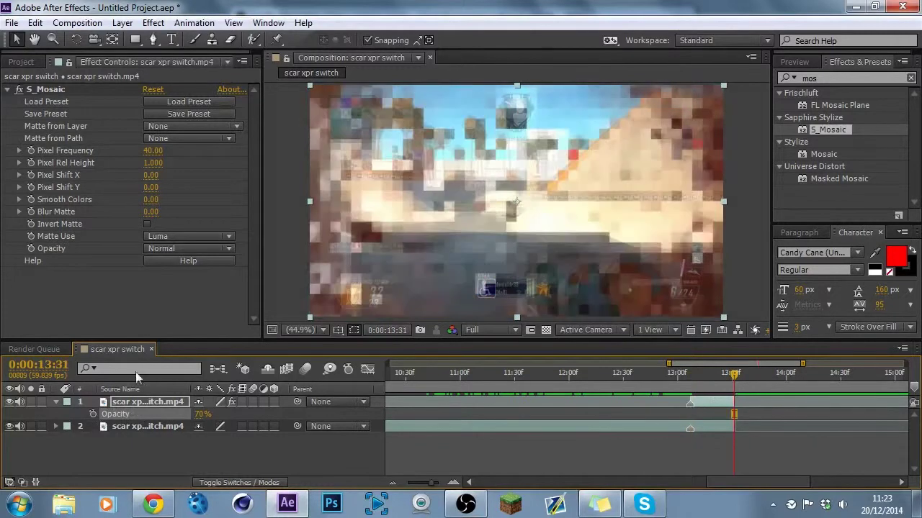
pyautogui.click(92, 414)
pyautogui.press('i')
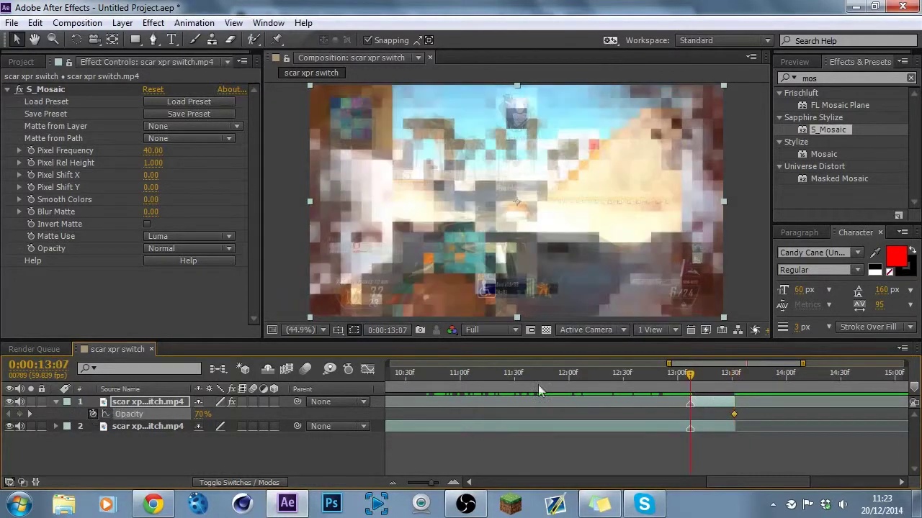
# Set the upper clip's opacity to 0% at 0:00:13:07
pyautogui.click(203, 412)
pyautogui.write('0')
pyautogui.press('Return')
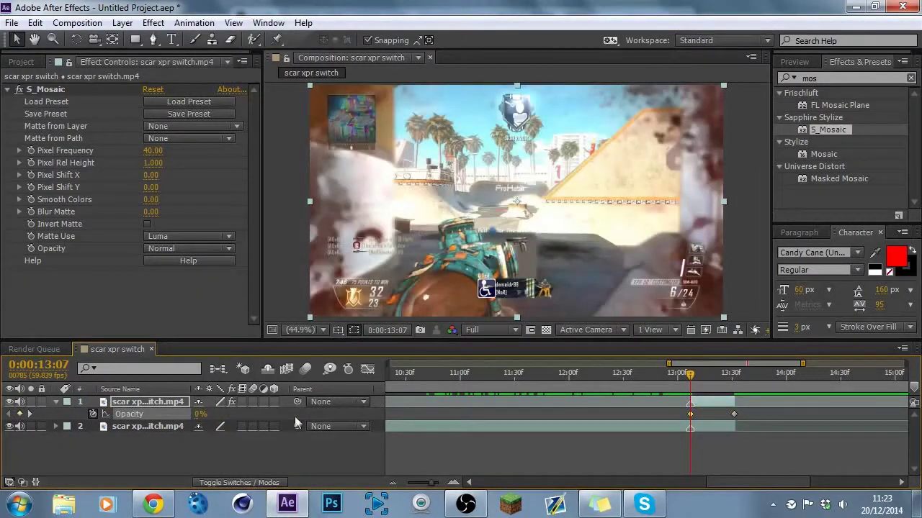
# Ease the upper clip's opacity animation in the Graph Editor so the curve rises steeply at its start and levels off, and preview it
pyautogui.moveTo(667, 373); pyautogui.dragTo(689, 381)
pyautogui.click(368, 369)
pyautogui.click(790, 467)
pyautogui.moveTo(709, 432); pyautogui.dragTo(693, 411)
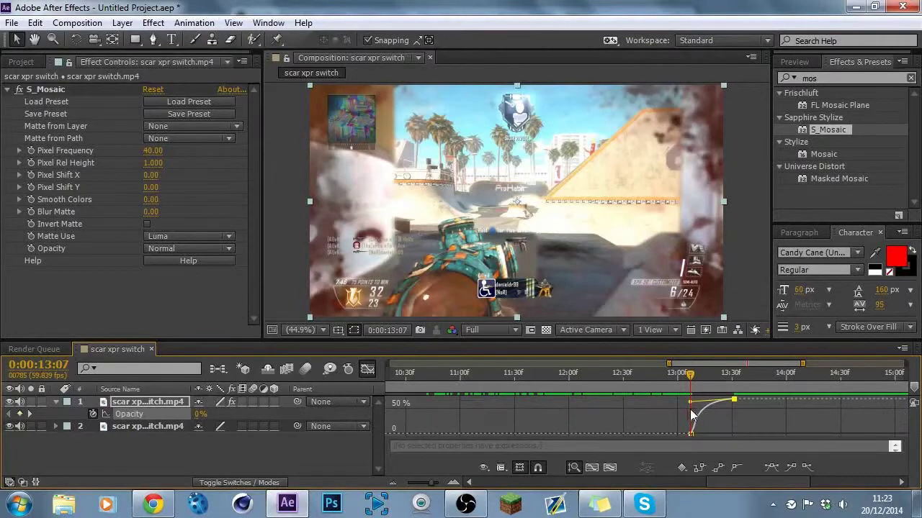
pyautogui.hotkey('shift', 'F3')
pyautogui.moveTo(691, 374); pyautogui.dragTo(706, 394)
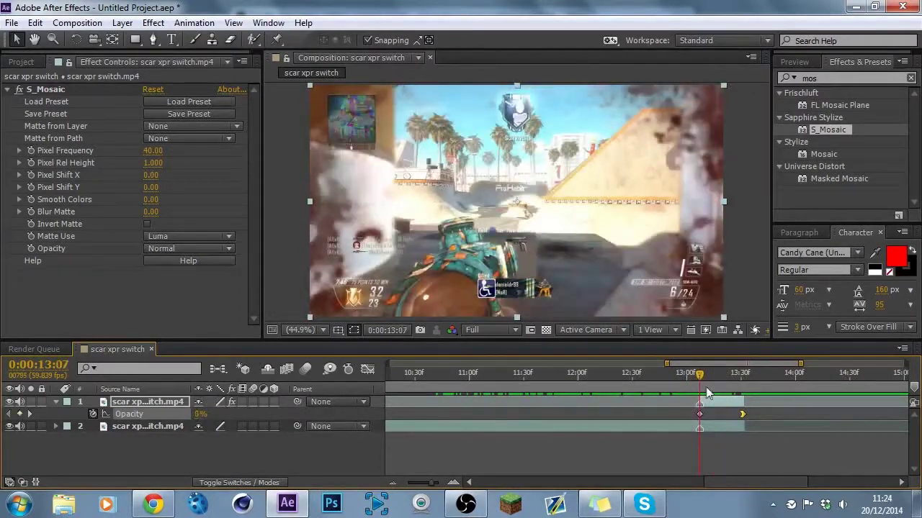
# Keyframe the upper clip's scale from 100% at 0:00:13:07 to 245% at 0:00:13:31 and scrub through the zoom
pyautogui.press('s')
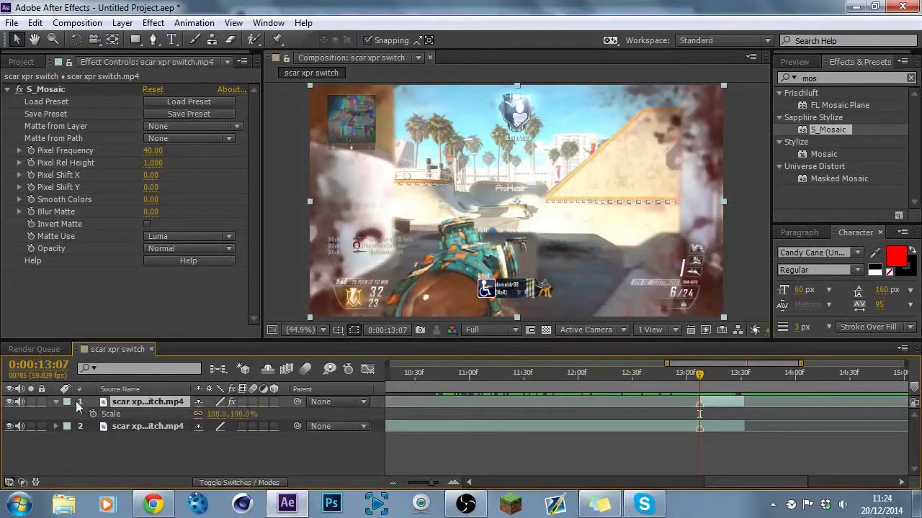
pyautogui.click(92, 414)
pyautogui.click(739, 389)
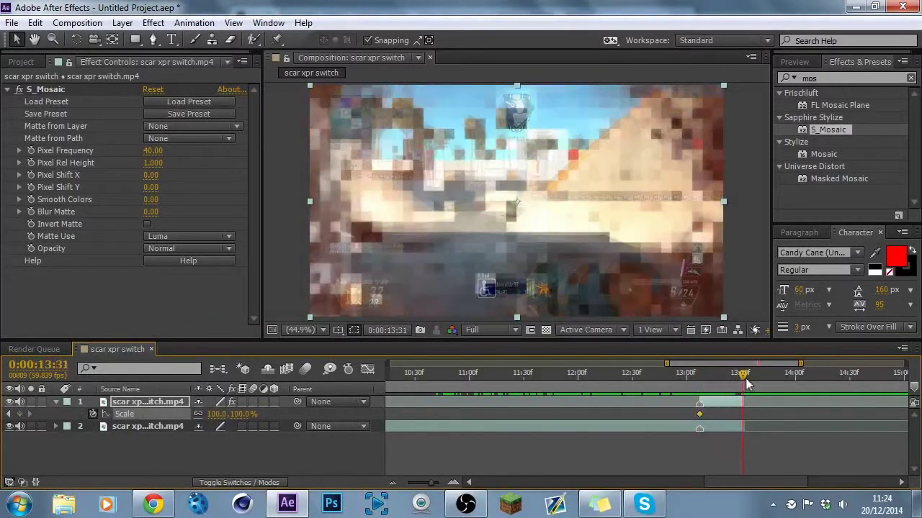
pyautogui.moveTo(244, 414); pyautogui.dragTo(344, 407)
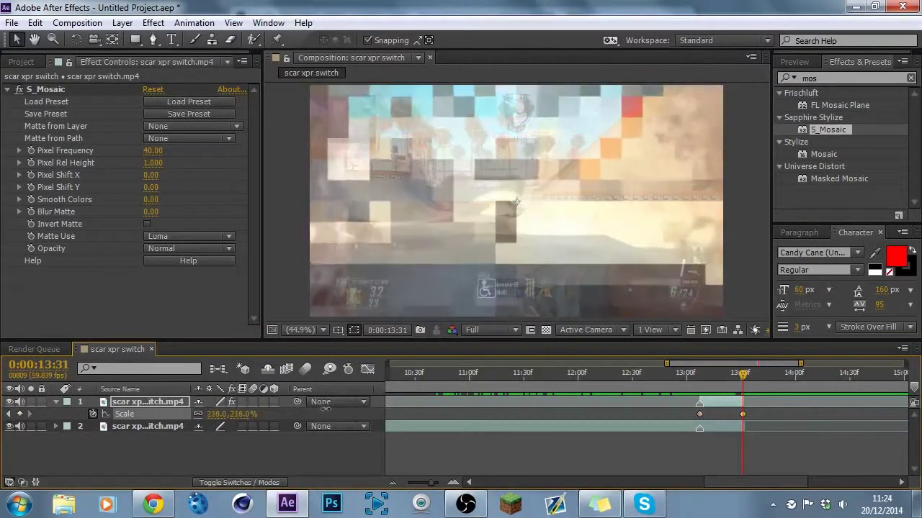
pyautogui.click(712, 389)
pyautogui.moveTo(712, 388); pyautogui.dragTo(674, 393)
pyautogui.moveTo(690, 393); pyautogui.dragTo(700, 418)
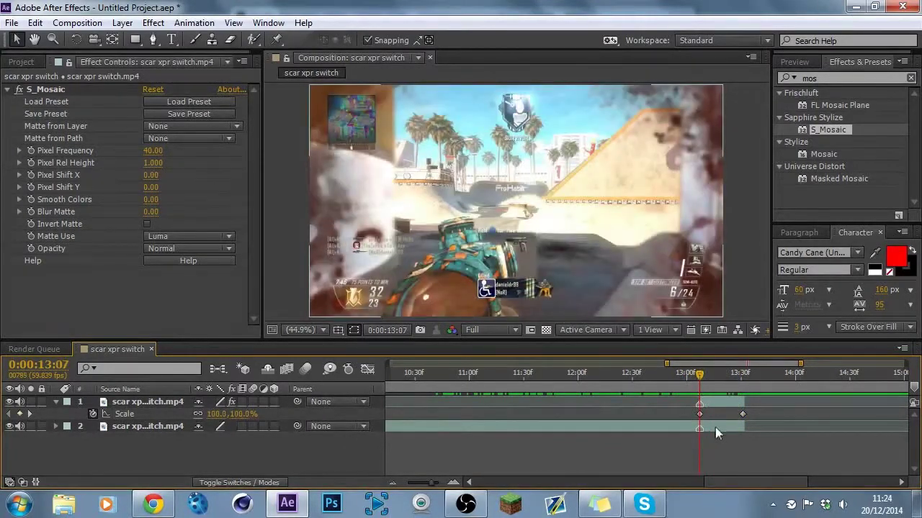
# Keyframe the lower clip's scale from 100% at 0:00:13:07 to 170% at 0:00:13:31, and collapse both layers
pyautogui.click(741, 387)
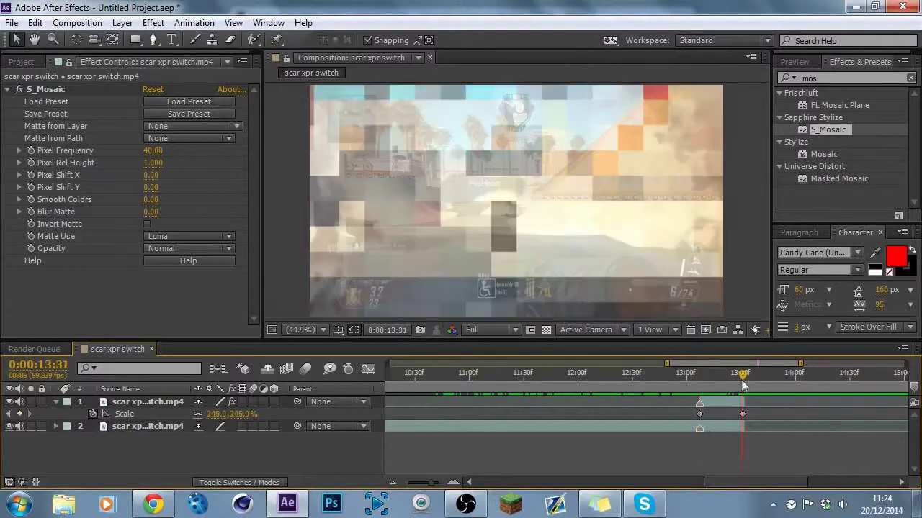
pyautogui.click(712, 425)
pyautogui.press('s')
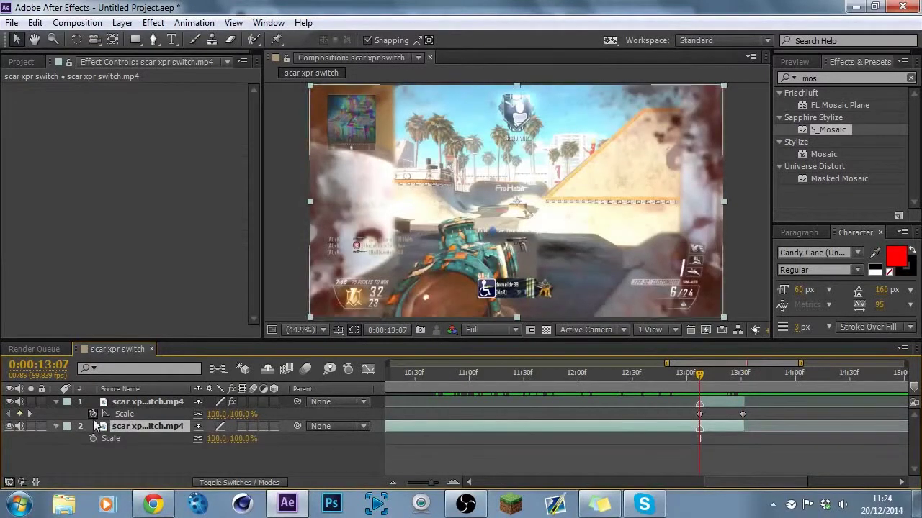
pyautogui.click(93, 439)
pyautogui.click(742, 387)
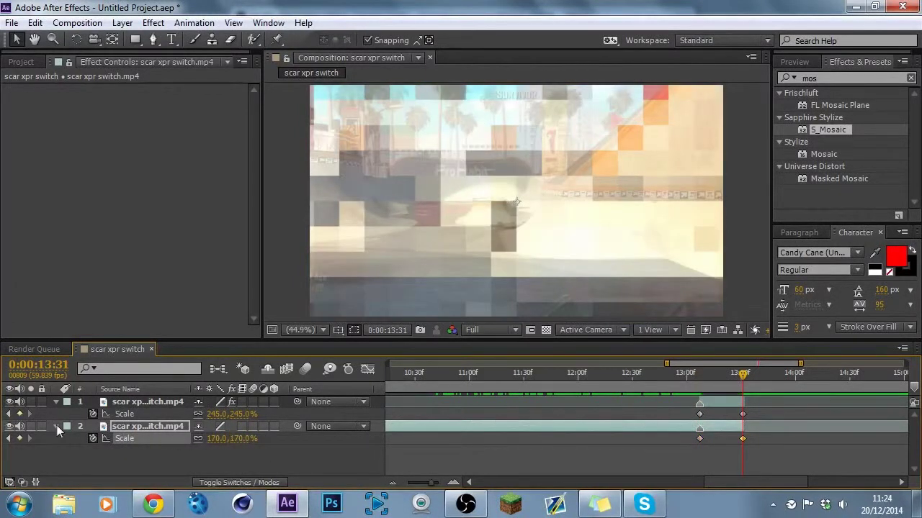
pyautogui.click(57, 425)
pyautogui.click(56, 401)
# Search the effects for "hue" and apply Hue/Saturation to the upper clip below S_Mosaic
pyautogui.click(476, 451)
pyautogui.moveTo(699, 387)
pyautogui.mouseDown()
pyautogui.moveTo(748, 401)
pyautogui.moveTo(689, 404)
pyautogui.moveTo(730, 398)
pyautogui.moveTo(688, 401)
pyautogui.moveTo(727, 394)
pyautogui.moveTo(711, 390)
pyautogui.mouseUp()
pyautogui.click(725, 398)
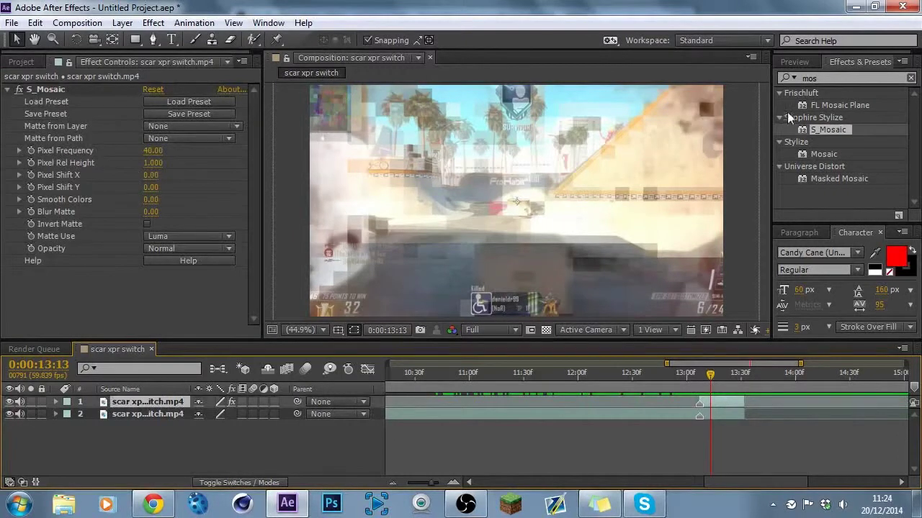
pyautogui.click(844, 78)
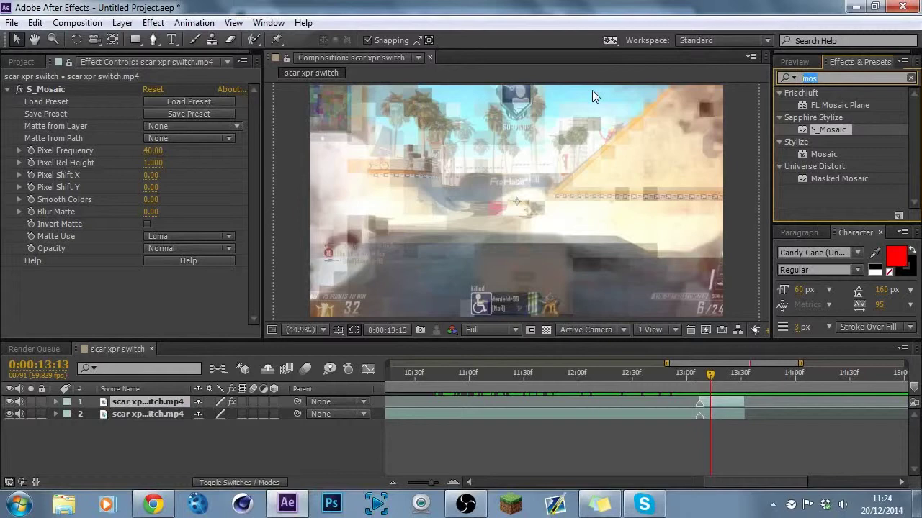
pyautogui.write('hue')
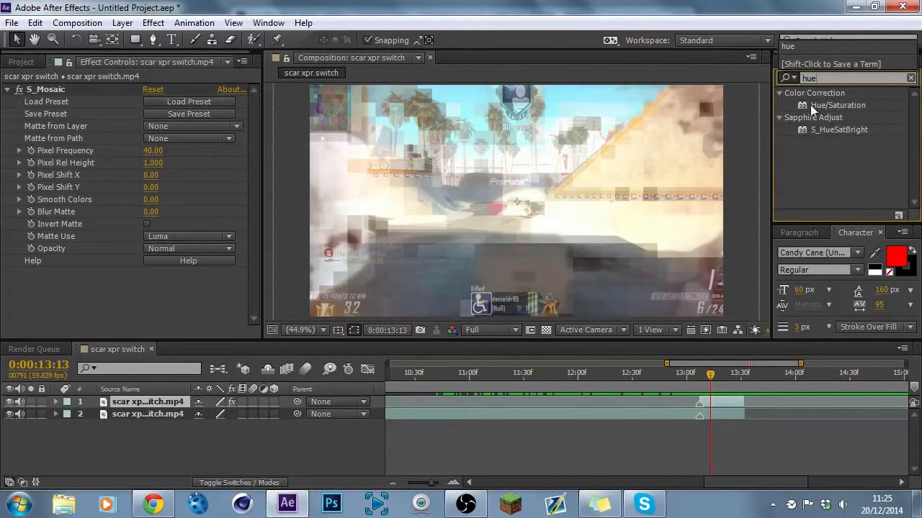
pyautogui.click(7, 90)
pyautogui.moveTo(857, 105); pyautogui.dragTo(220, 178)
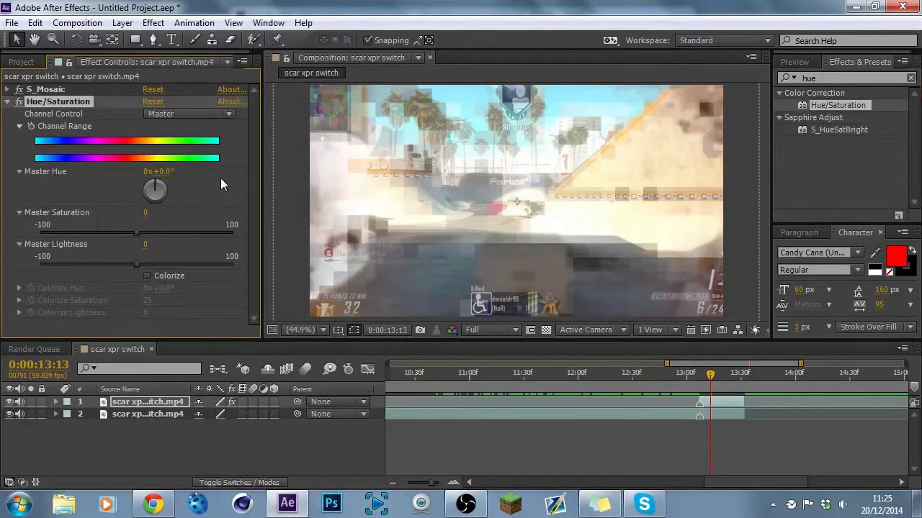
# Keyframe the Hue/Saturation Channel Range at 0:00:13:07 and set Master Hue to 2 full revolutions at 0:00:13:31
pyautogui.moveTo(706, 392); pyautogui.dragTo(699, 392)
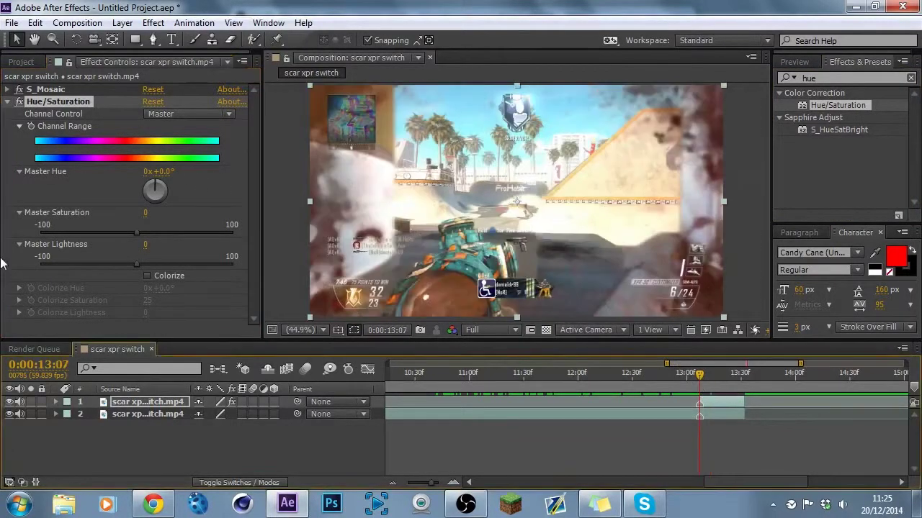
pyautogui.click(31, 130)
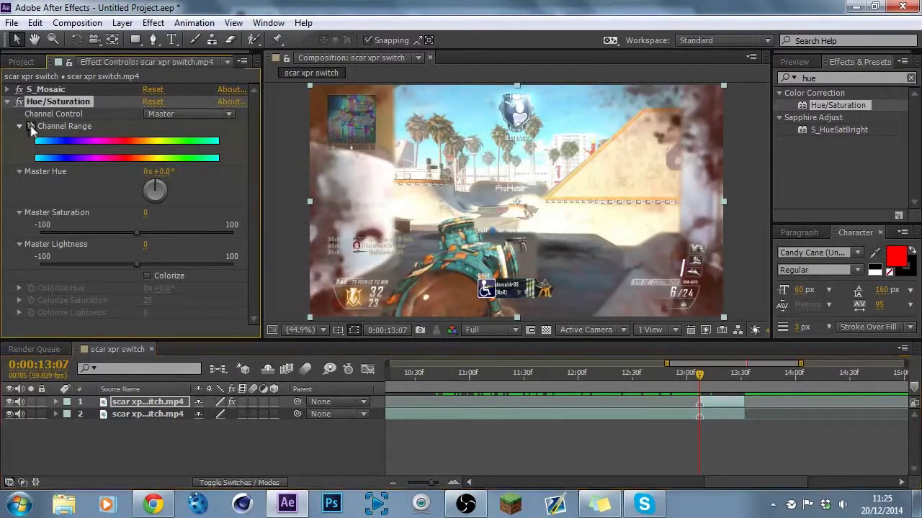
pyautogui.click(741, 380)
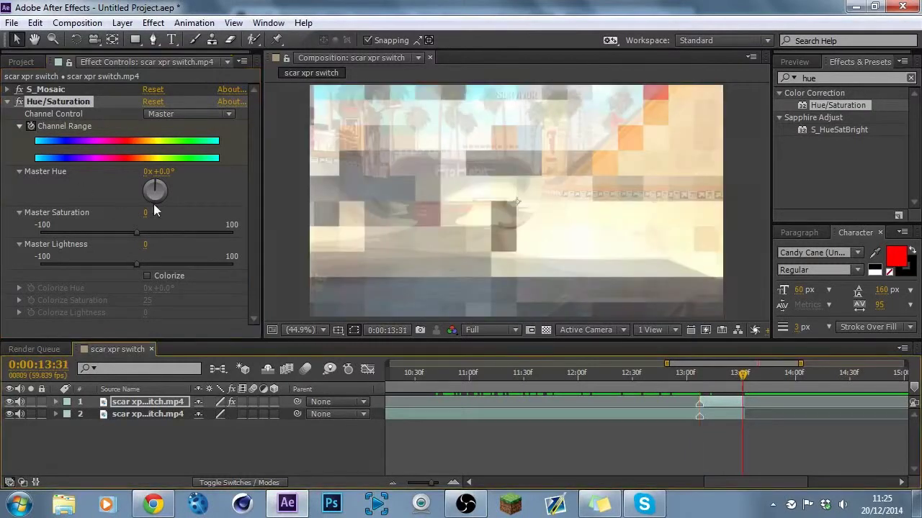
pyautogui.click(147, 171)
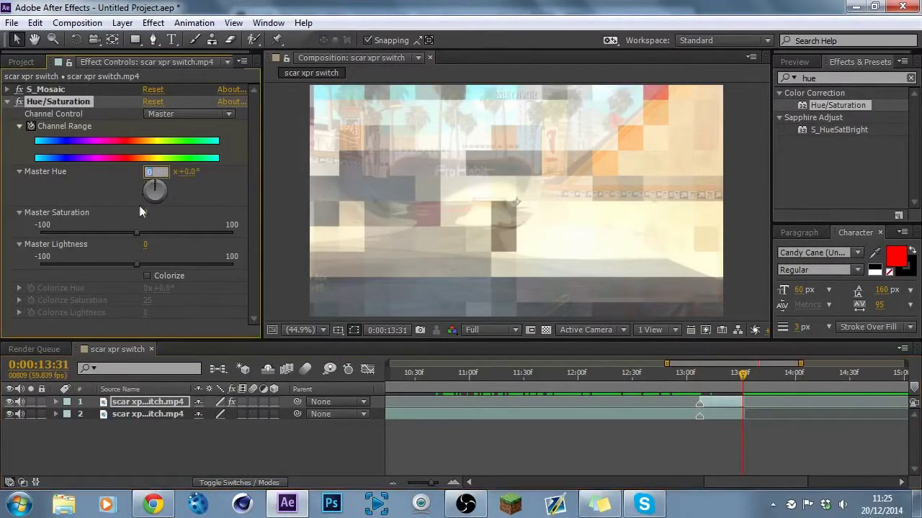
pyautogui.write('2')
pyautogui.press('Return')
# At 0:00:13:16, set Master Saturation to 47 and Master Lightness to -22, and scrub through the colour shift
pyautogui.moveTo(742, 374); pyautogui.dragTo(716, 382)
pyautogui.moveTo(155, 172); pyautogui.dragTo(214, 215)
pyautogui.moveTo(127, 233); pyautogui.dragTo(102, 232)
pyautogui.click(165, 234)
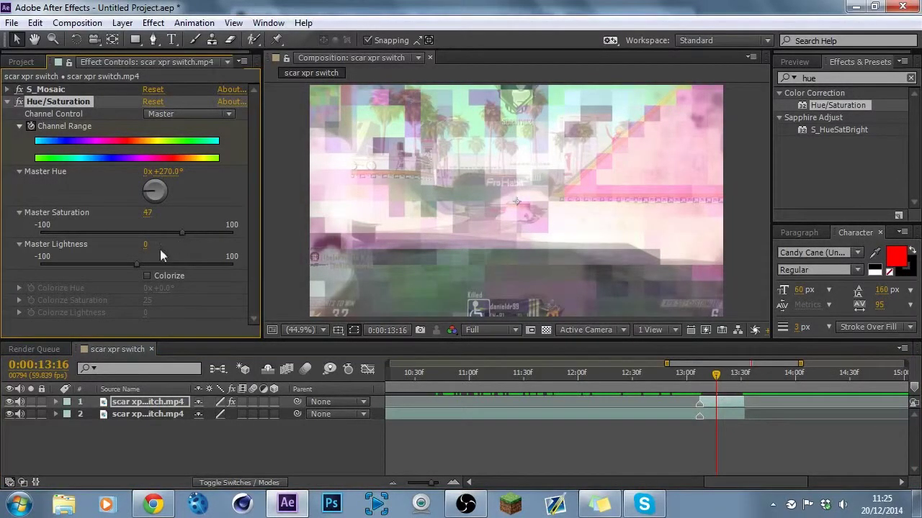
pyautogui.click(116, 265)
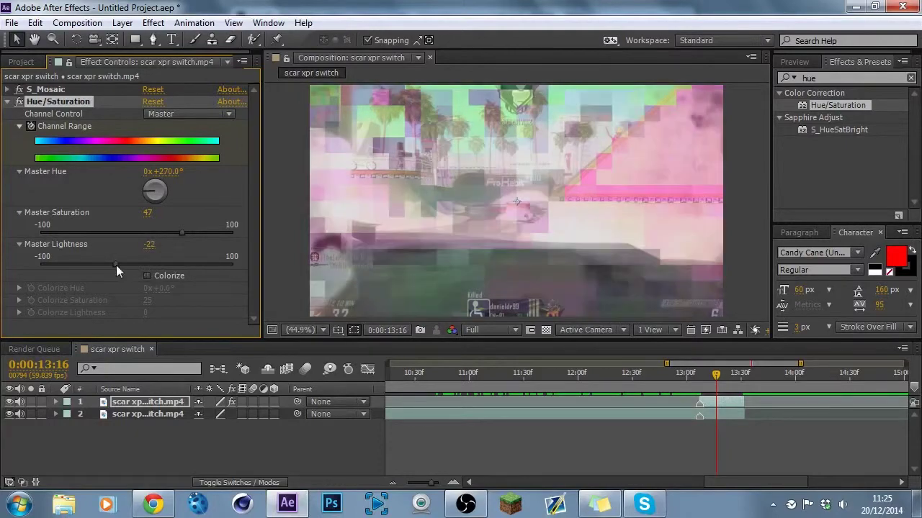
pyautogui.moveTo(715, 387); pyautogui.dragTo(716, 406)
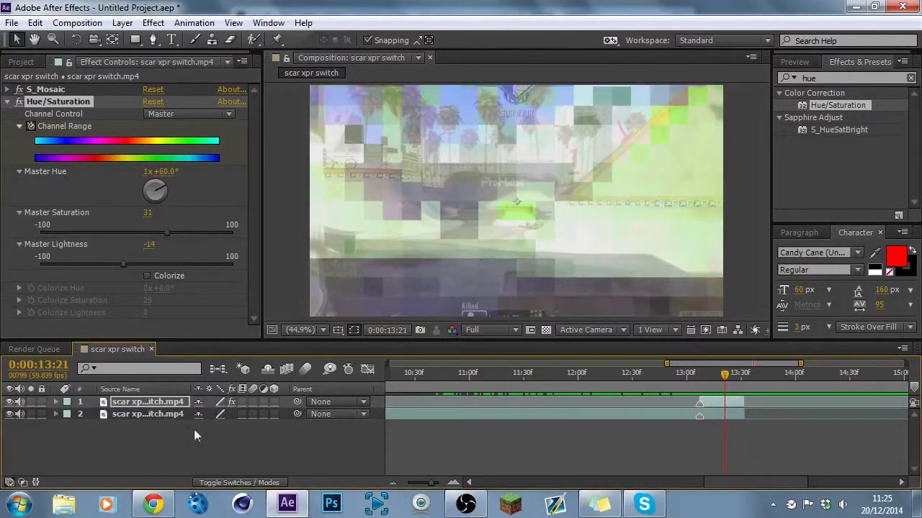
pyautogui.moveTo(697, 376); pyautogui.dragTo(733, 393)
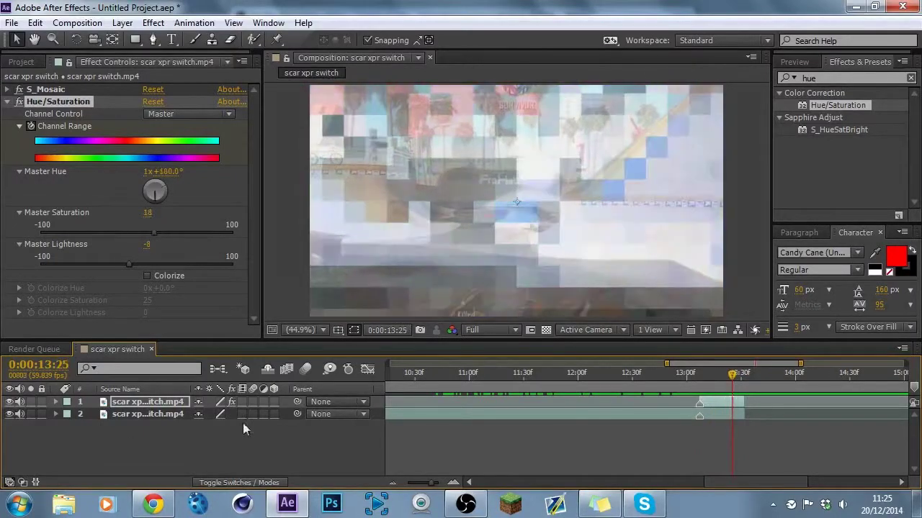
# Switch to Chrome, review the reference video's transition around 1:29, and return to After Effects
pyautogui.click(152, 502)
pyautogui.click(385, 426)
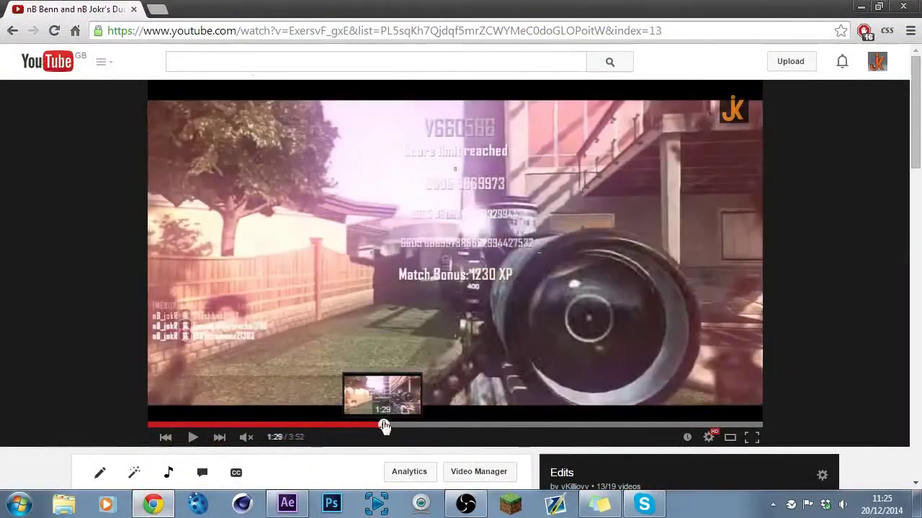
pyautogui.click(384, 332)
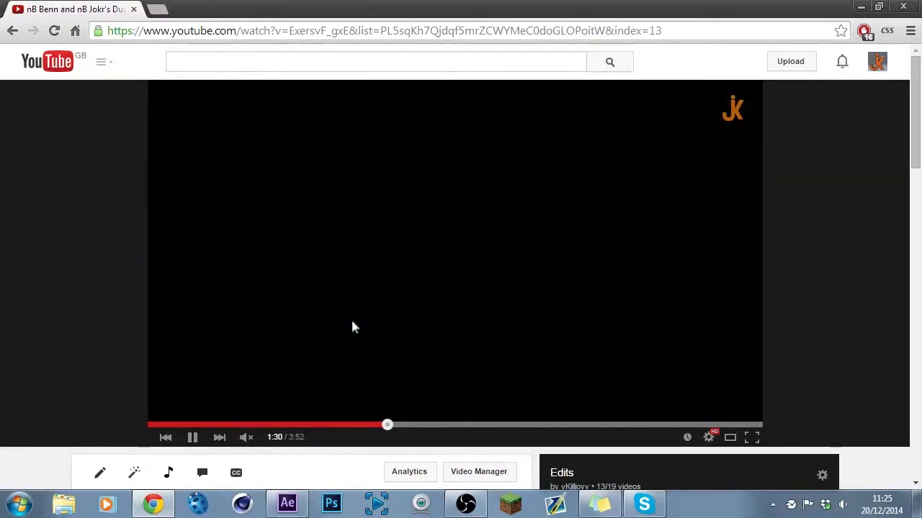
pyautogui.click(352, 327)
pyautogui.click(288, 504)
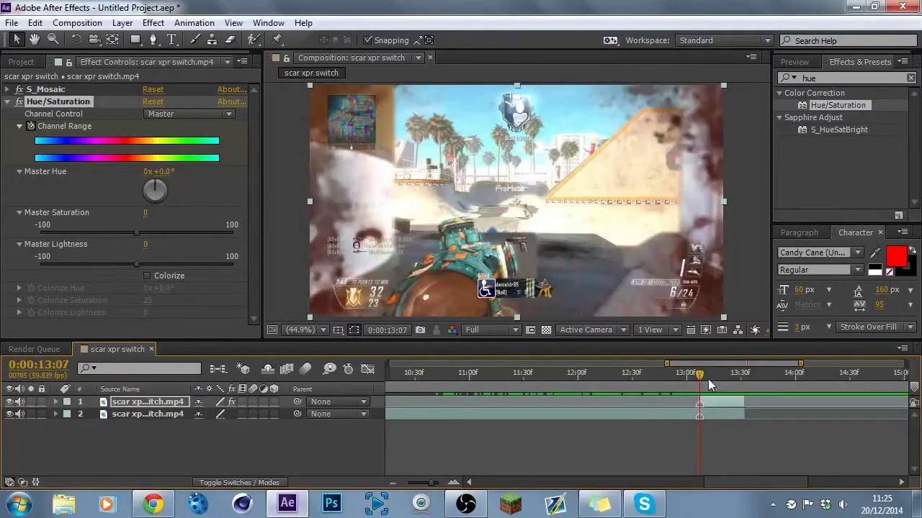
# Expand S_Mosaic on the upper clip and add a Pixel Frequency keyframe at 0:00:13:07
pyautogui.click(723, 404)
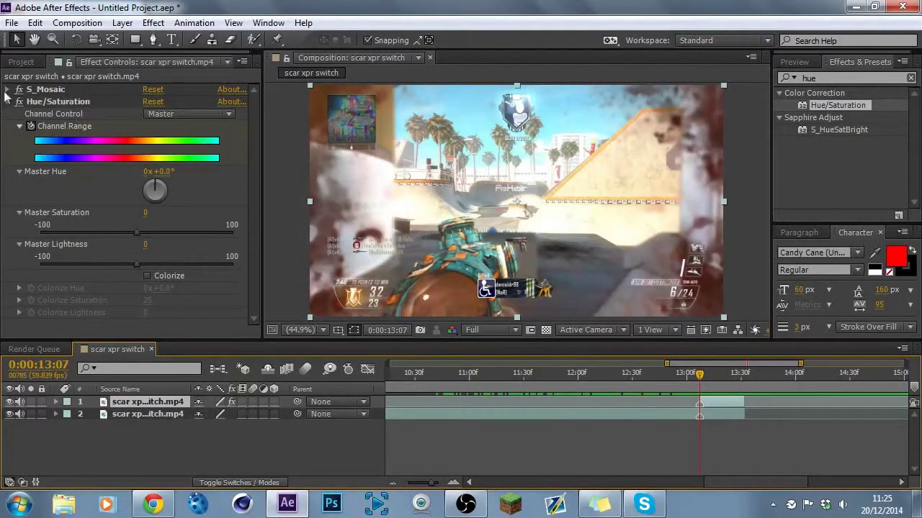
pyautogui.click(8, 101)
pyautogui.click(7, 89)
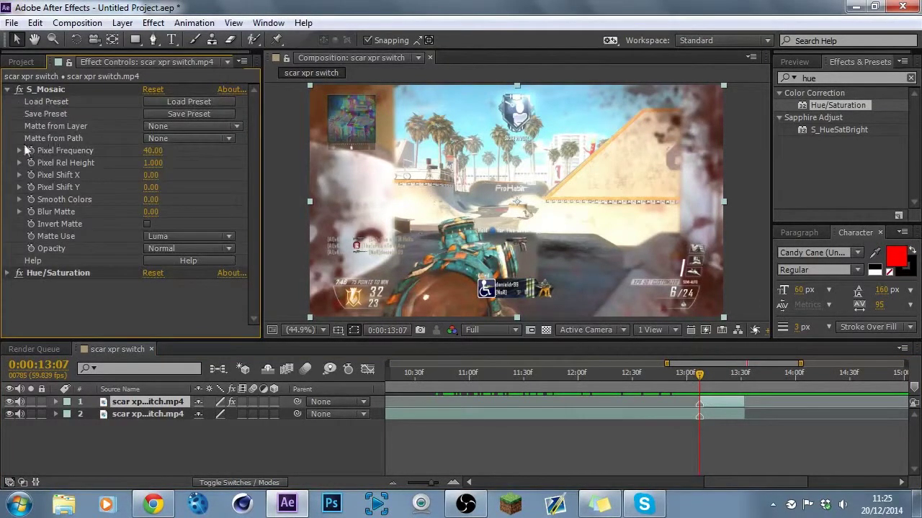
pyautogui.click(30, 151)
# At 0:00:13:31, try a Pixel Frequency of 30, set it to 20 instead, and scrub the end of the transition
pyautogui.click(743, 379)
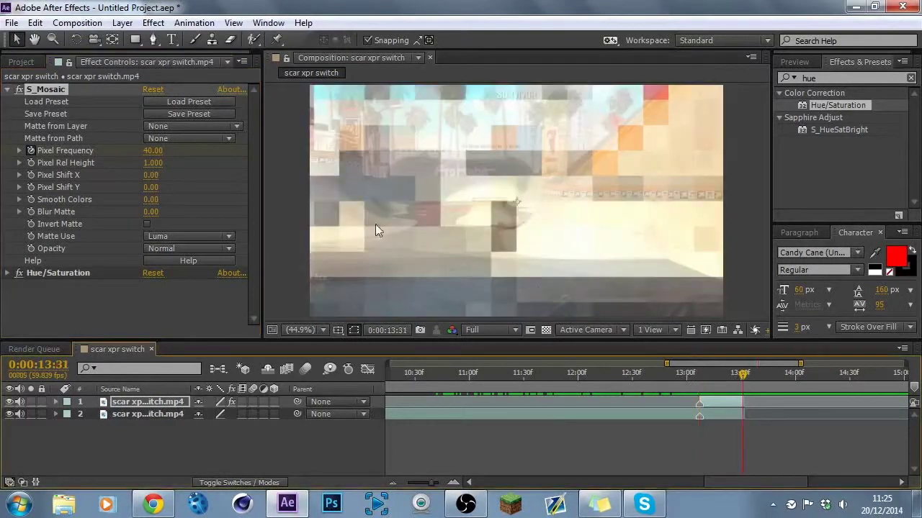
pyautogui.click(153, 150)
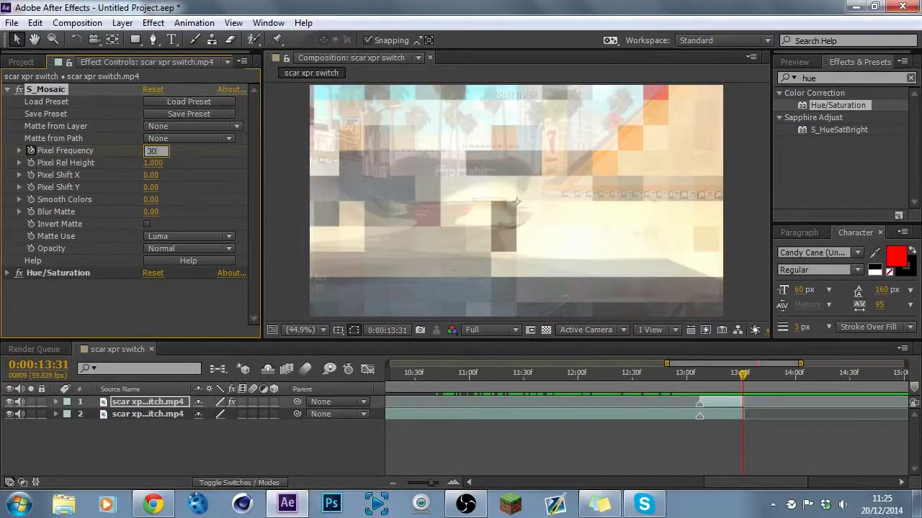
pyautogui.write('30')
pyautogui.press('Return')
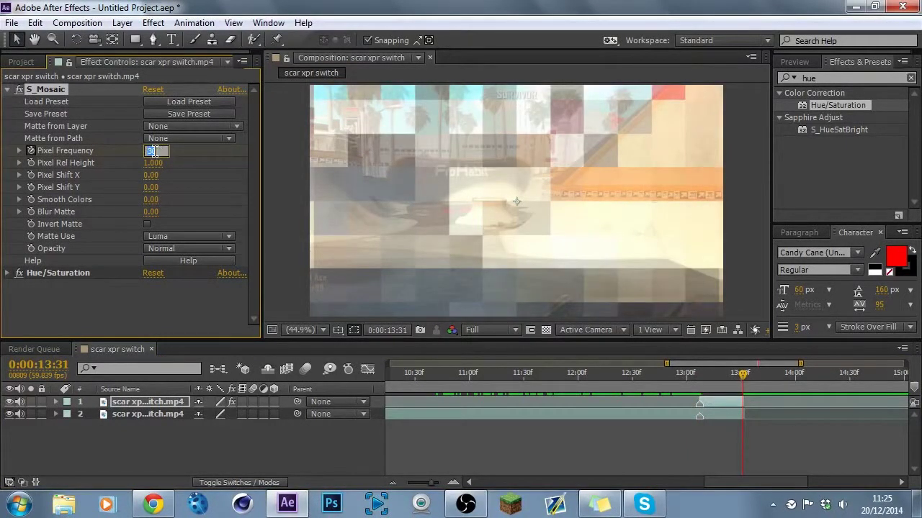
pyautogui.write('0')
pyautogui.press('Return')
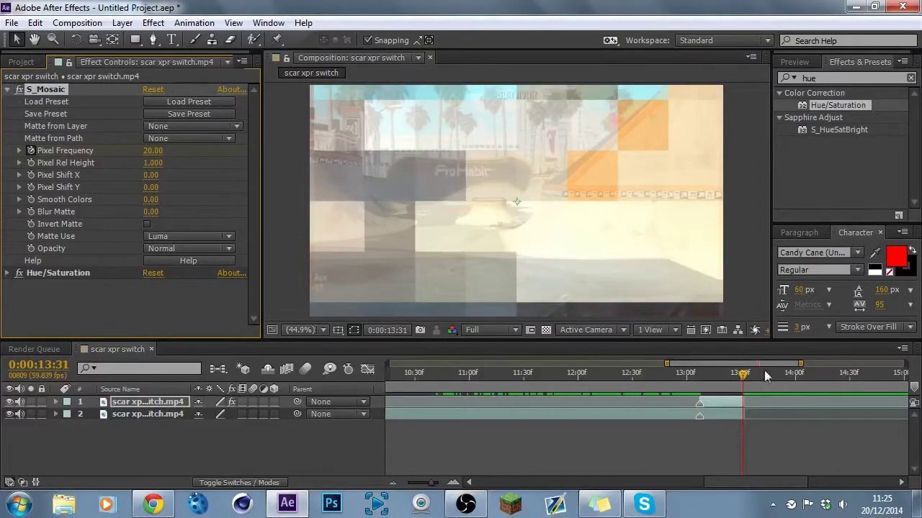
pyautogui.moveTo(744, 379)
pyautogui.mouseDown()
pyautogui.moveTo(697, 381)
pyautogui.moveTo(742, 382)
pyautogui.mouseUp()
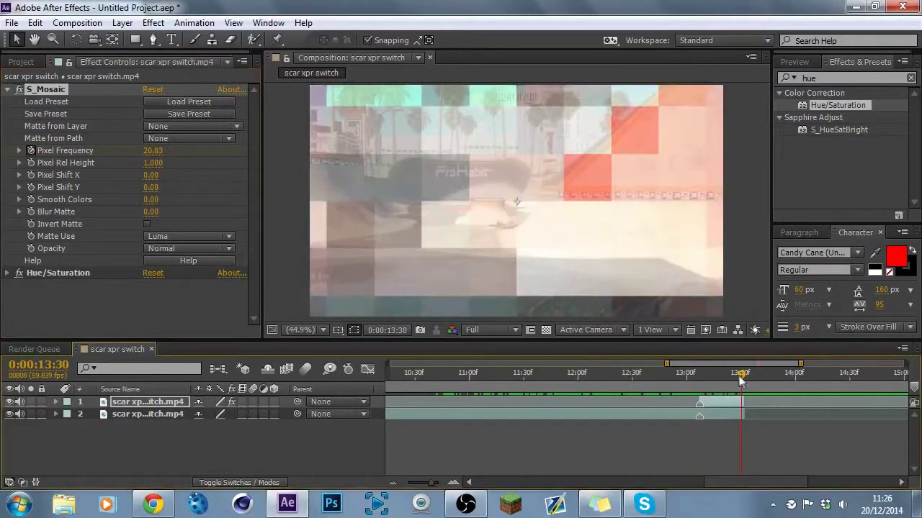
# Switch to Chrome and replay the reference video from 1:25 to examine its transition around 1:30
pyautogui.click(149, 505)
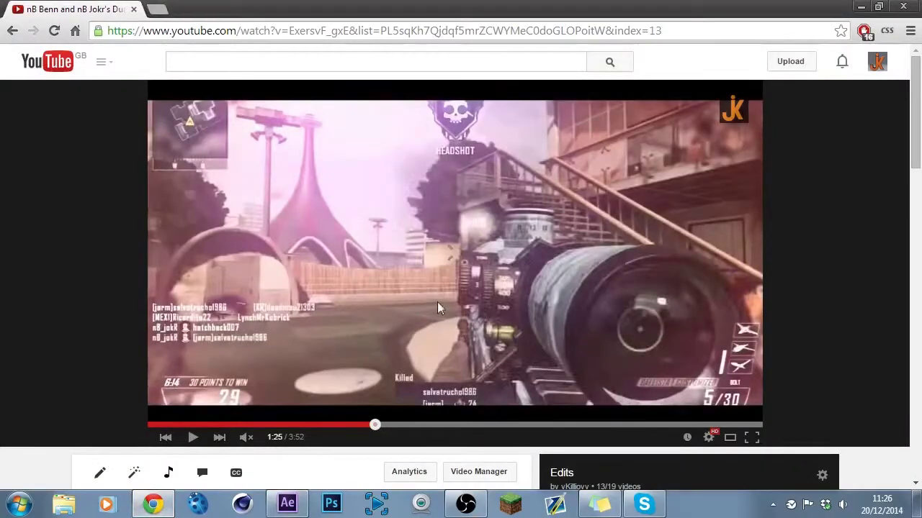
pyautogui.click(437, 301)
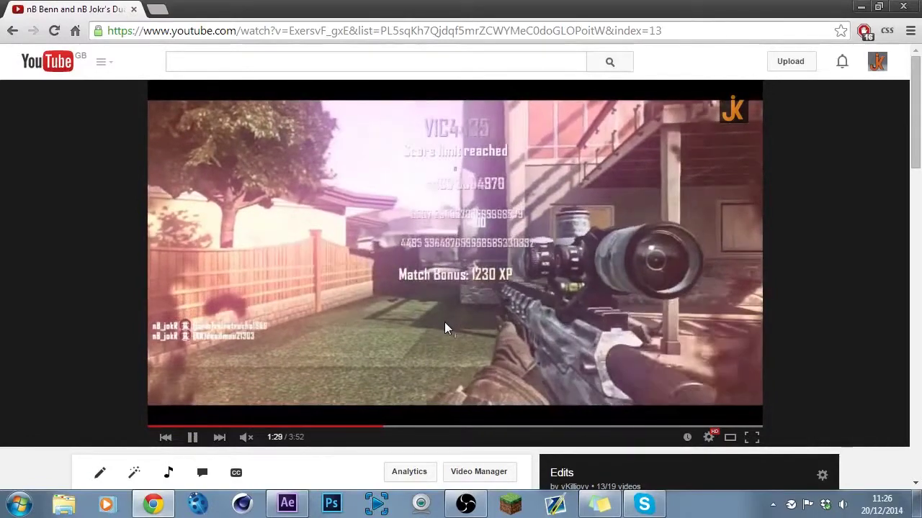
pyautogui.click(389, 335)
pyautogui.click(502, 333)
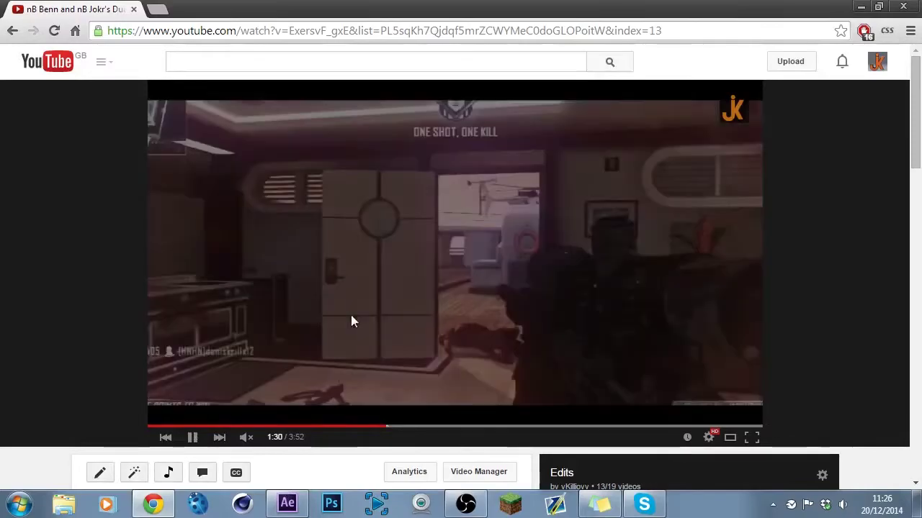
# Return to After Effects and change the upper clip's Hue/Saturation Master Hue revolutions at 0:00:13:31
pyautogui.click(351, 315)
pyautogui.hotkey('alt', 'Tab')
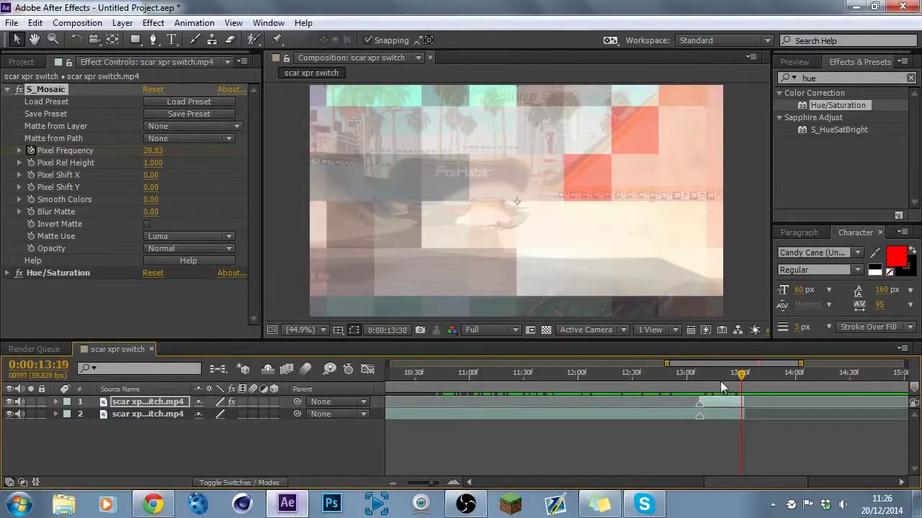
pyautogui.click(701, 386)
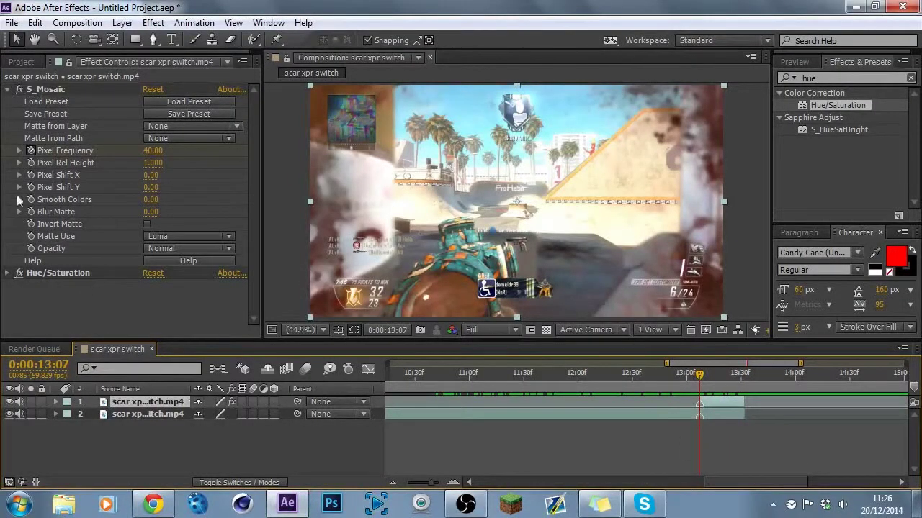
pyautogui.click(7, 274)
pyautogui.press('space')
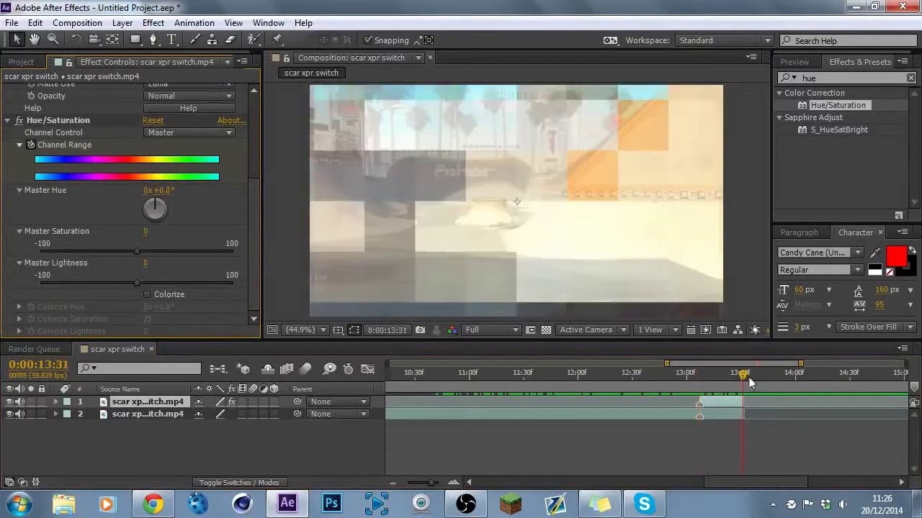
pyautogui.click(145, 188)
pyautogui.write('23')
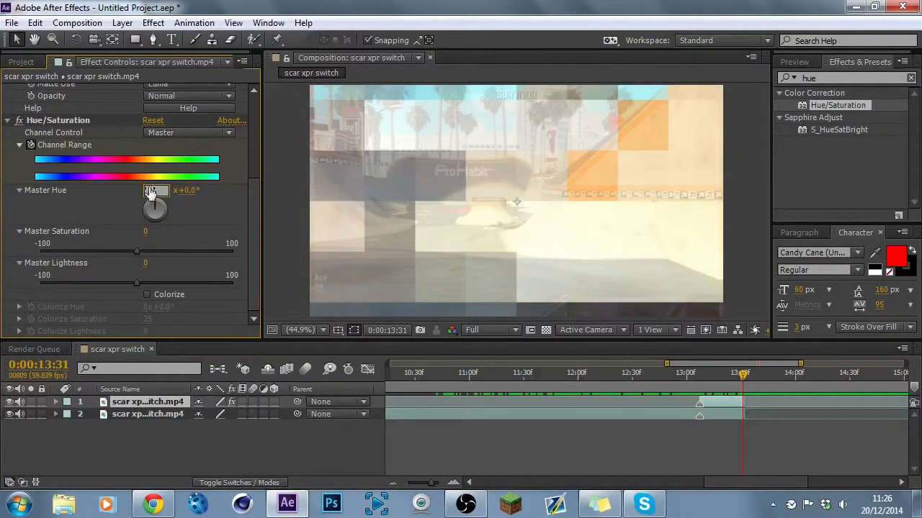
pyautogui.press('Return')
# RAM preview the transition from 0:00:12:51 and again from 0:00:11:38
pyautogui.moveTo(740, 382); pyautogui.dragTo(668, 378)
pyautogui.click(794, 61)
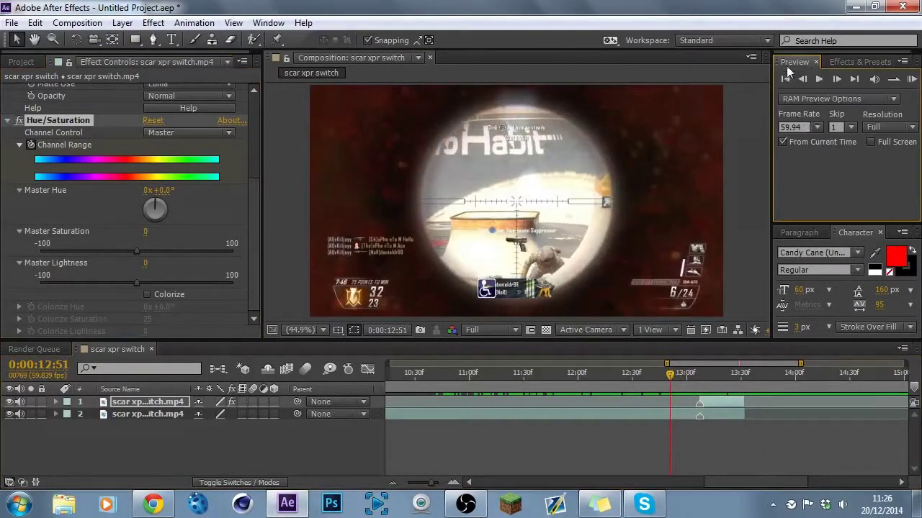
pyautogui.click(913, 80)
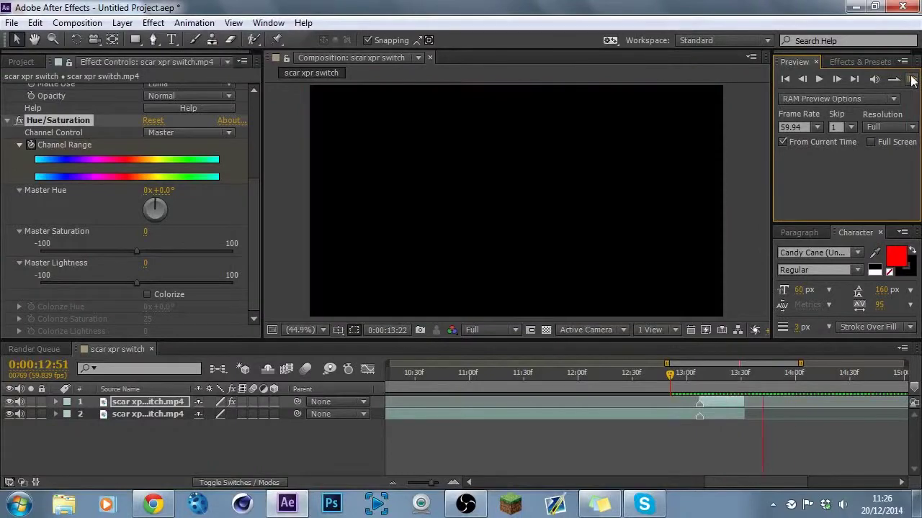
pyautogui.click(539, 375)
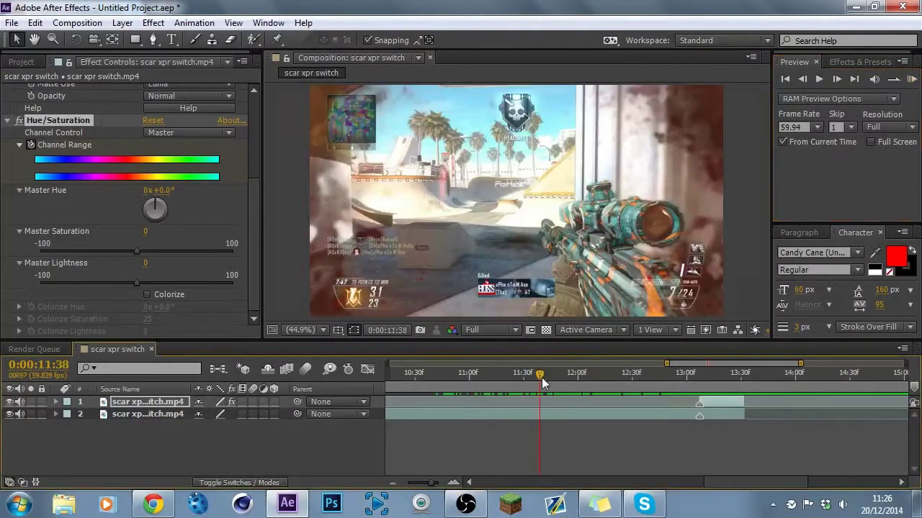
pyautogui.click(912, 80)
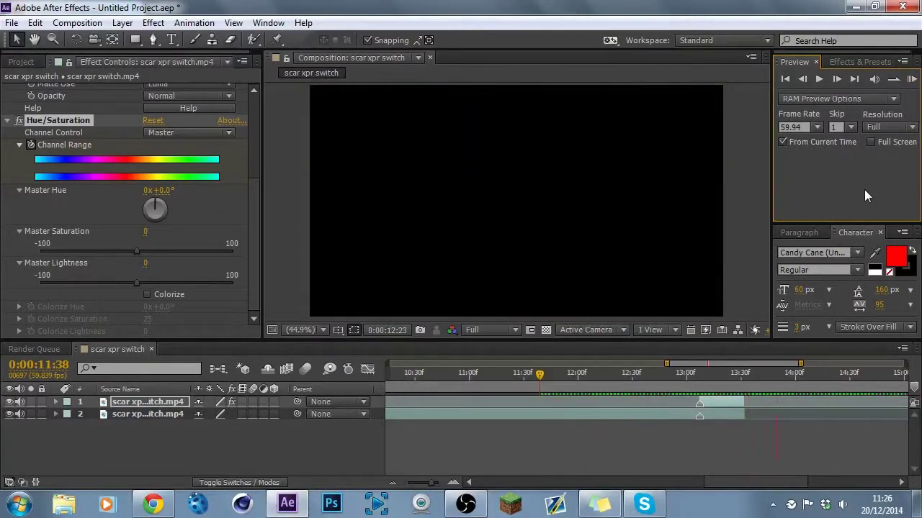
# Keyframe the lower clip's Opacity at 0:00:13:07 and set it to 70% at 0:00:13:31
pyautogui.moveTo(691, 376); pyautogui.dragTo(708, 402)
pyautogui.click(712, 413)
pyautogui.press('t')
pyautogui.click(92, 426)
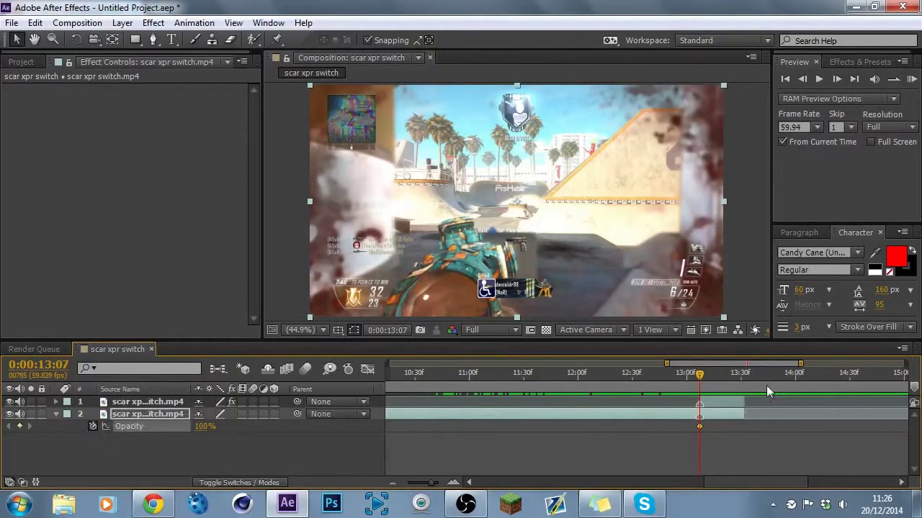
pyautogui.write('70')
pyautogui.press('Return')
pyautogui.click(57, 414)
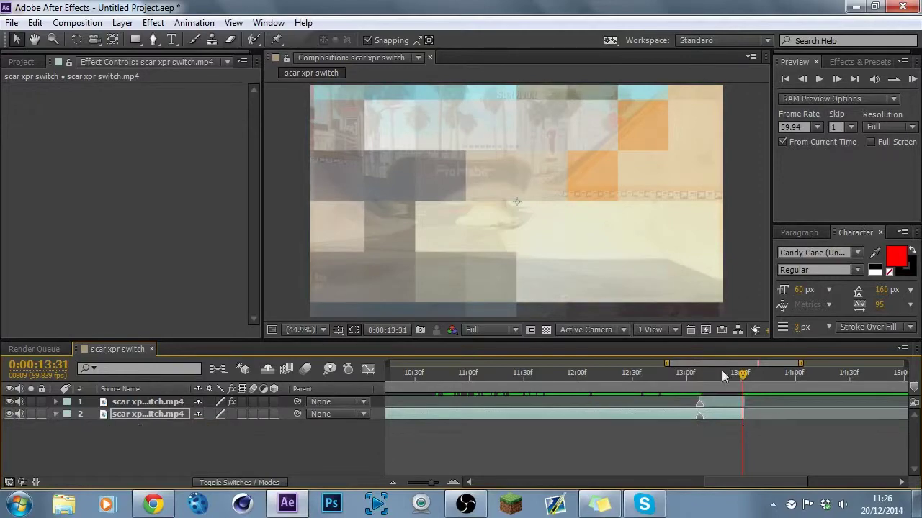
# Scrub the transition around 0:00:13:18, collapse the upper clip's effects, and RAM preview from 0:00:10:45
pyautogui.moveTo(714, 377)
pyautogui.mouseDown()
pyautogui.moveTo(763, 383)
pyautogui.moveTo(702, 383)
pyautogui.moveTo(720, 392)
pyautogui.mouseUp()
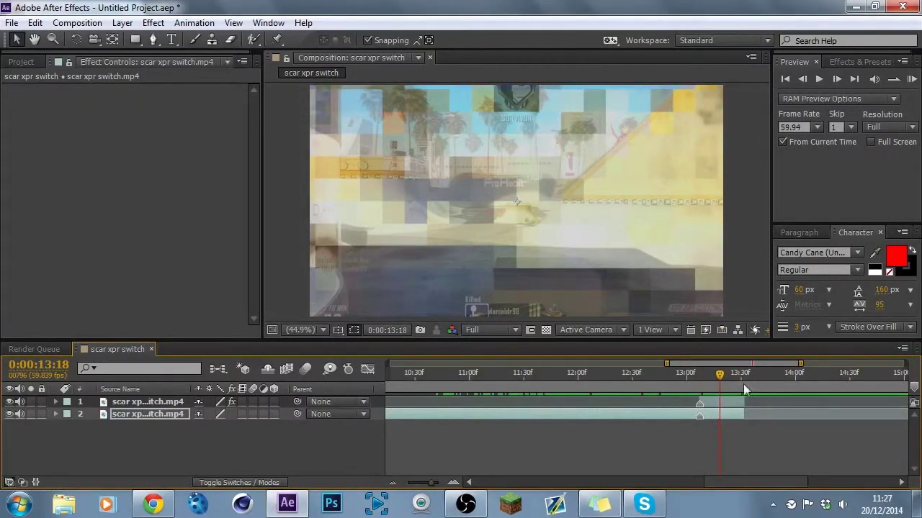
pyautogui.moveTo(718, 387)
pyautogui.mouseDown()
pyautogui.moveTo(699, 387)
pyautogui.moveTo(718, 384)
pyautogui.mouseUp()
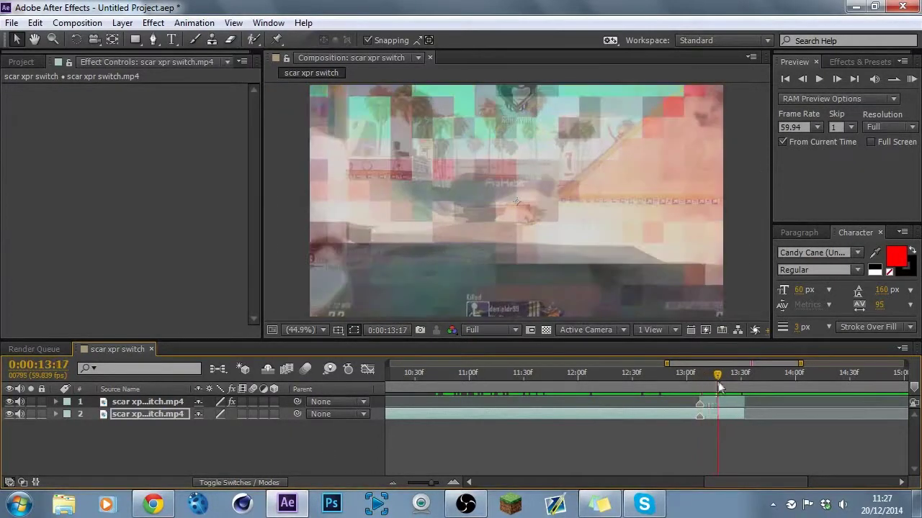
pyautogui.click(728, 403)
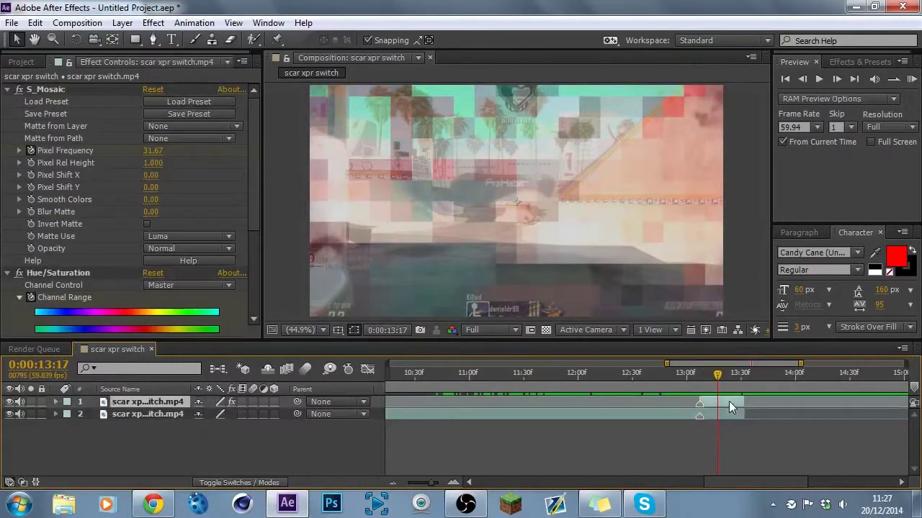
pyautogui.click(8, 274)
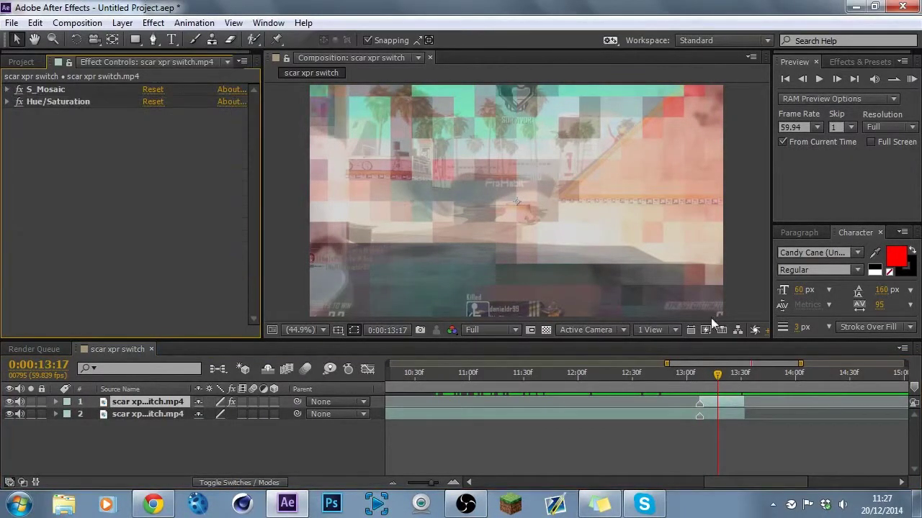
pyautogui.moveTo(706, 383); pyautogui.dragTo(443, 376)
pyautogui.click(912, 79)
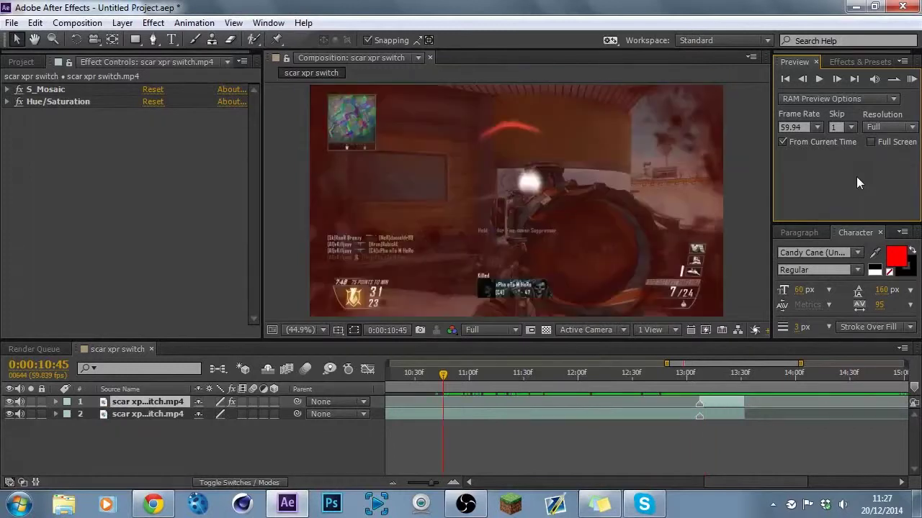
# Search the effects for "blur" and apply Camera Lens Blur to the upper clip
pyautogui.click(860, 62)
pyautogui.click(834, 79)
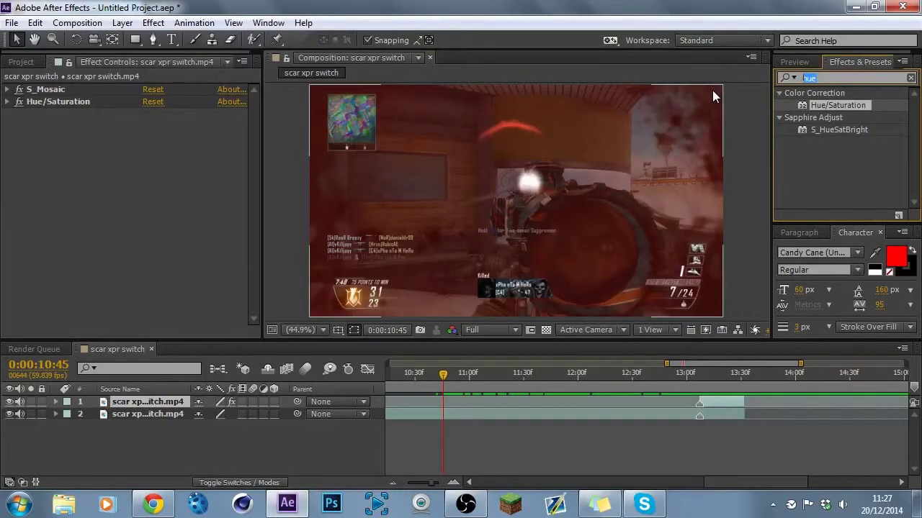
pyautogui.write('bl')
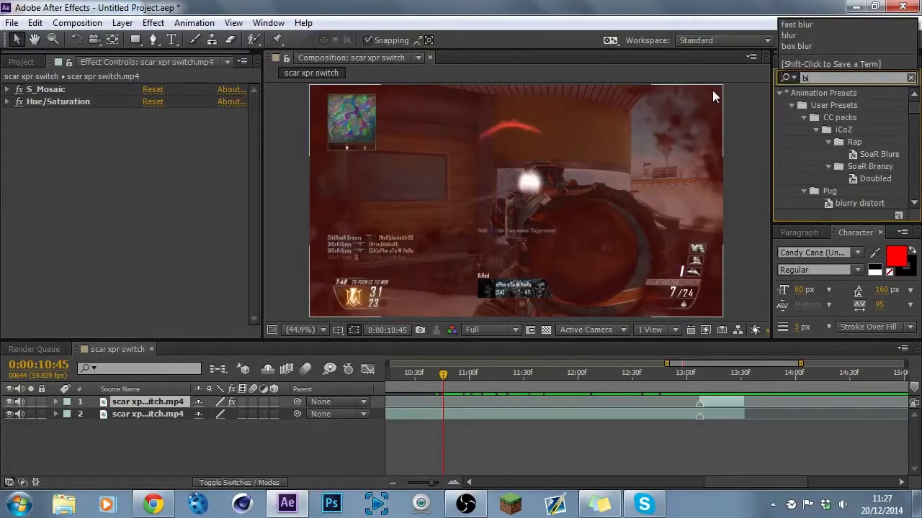
pyautogui.write('ur')
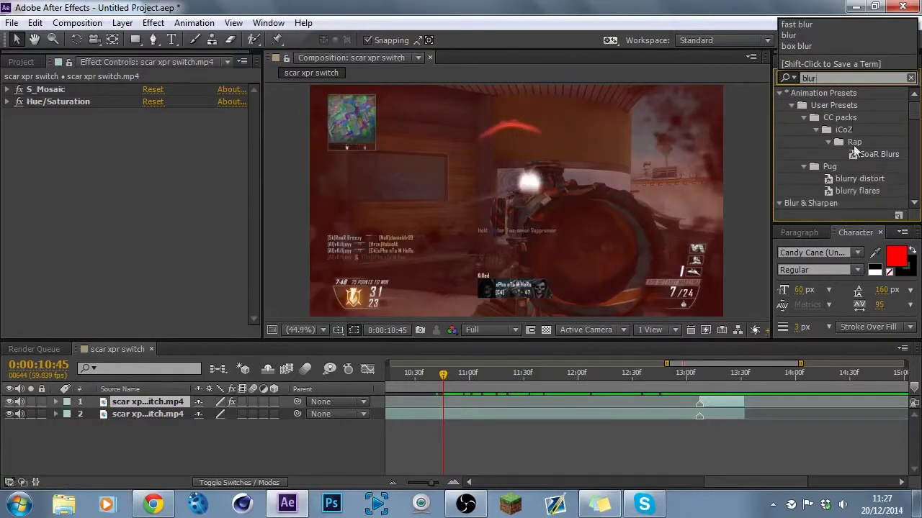
pyautogui.scroll(-3, 841, 173)
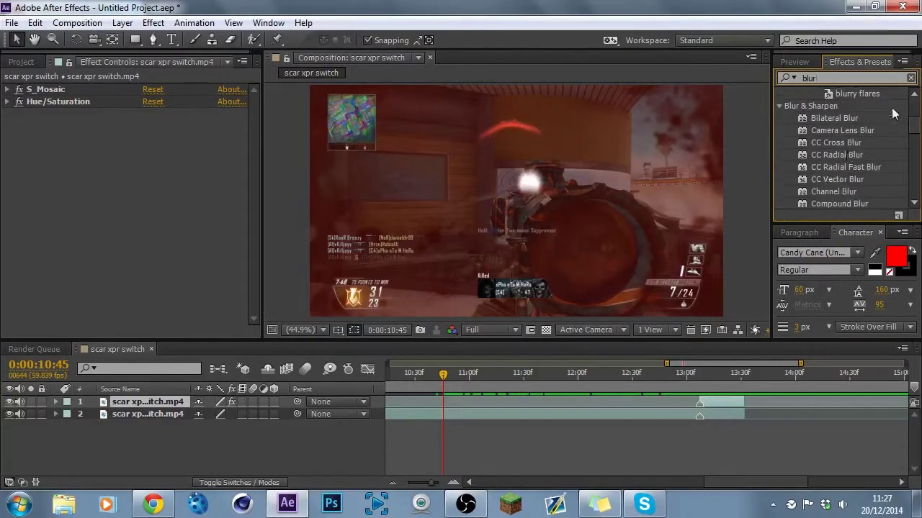
pyautogui.moveTo(828, 133); pyautogui.dragTo(709, 397)
# Keyframe the upper clip's Camera Lens Blur radius from 0 at 0:00:13:07 to 5 at 0:00:13:31
pyautogui.click(700, 374)
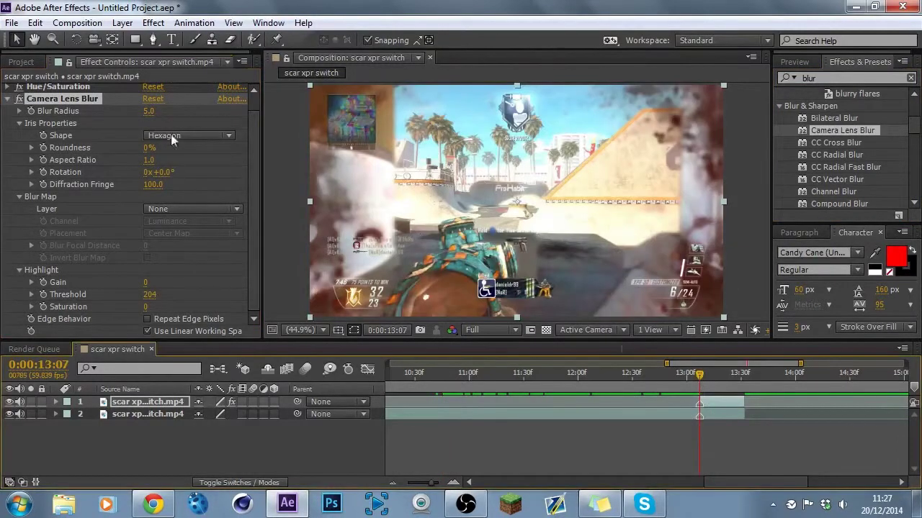
pyautogui.click(148, 110)
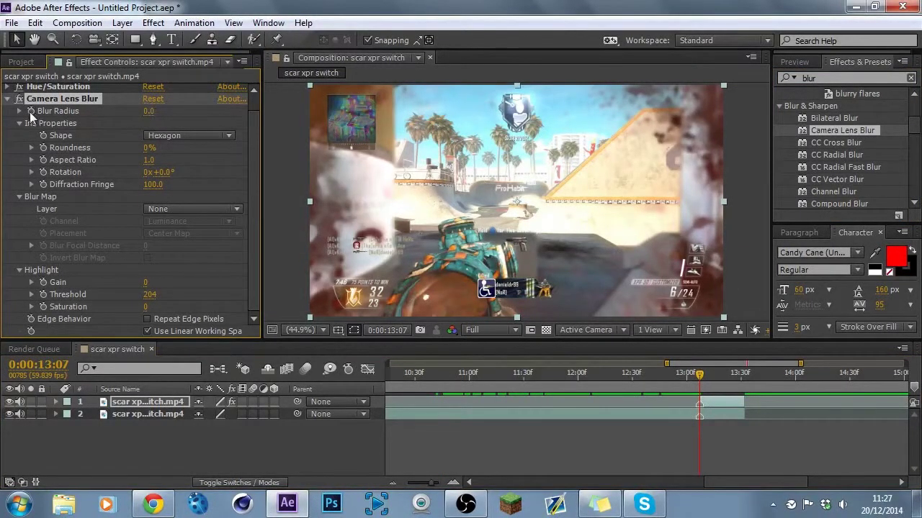
pyautogui.click(738, 383)
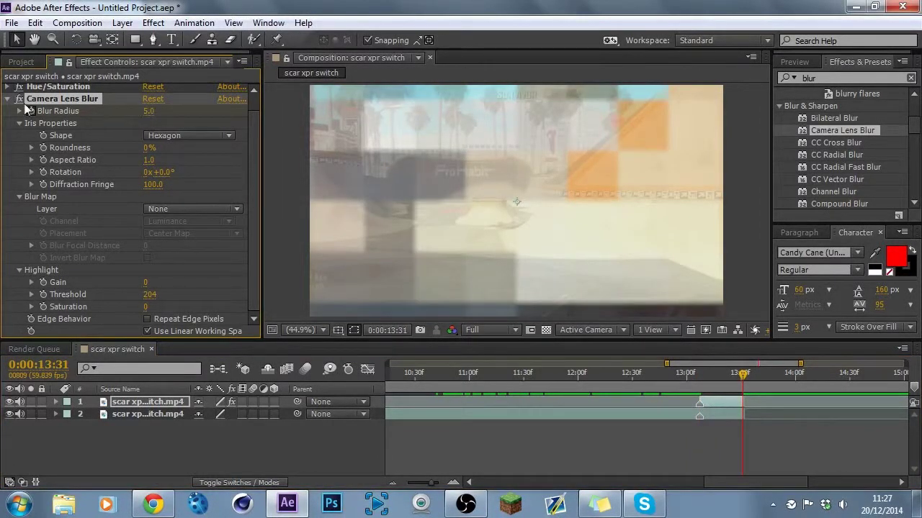
pyautogui.moveTo(739, 375); pyautogui.dragTo(699, 383)
# Add a second Camera Lens Blur with Blur Radius keyframed at 0 at 0:00:13:07 and transfer it to the lower clip
pyautogui.click(681, 416)
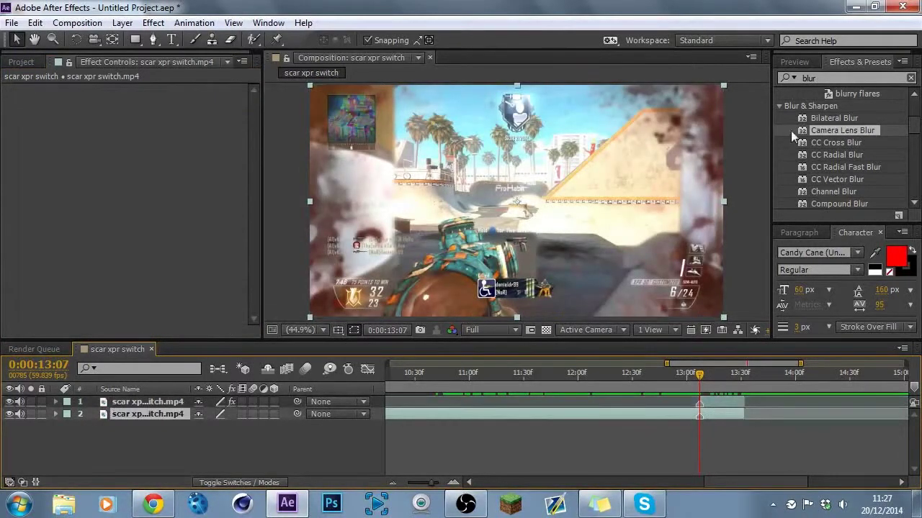
pyautogui.moveTo(828, 133); pyautogui.dragTo(576, 209)
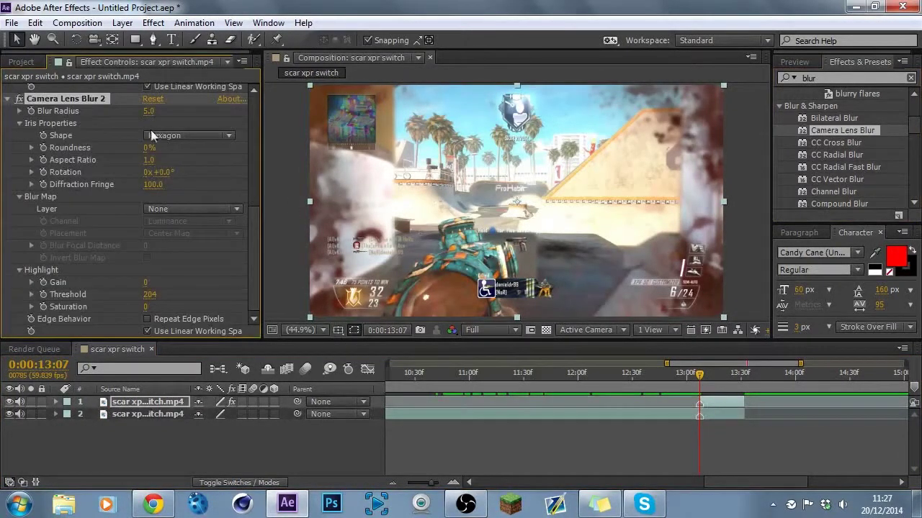
pyautogui.click(148, 111)
pyautogui.write('0')
pyautogui.press('Return')
pyautogui.hotkey('ctrl', 'c')
pyautogui.hotkey('ctrl', 'Down')
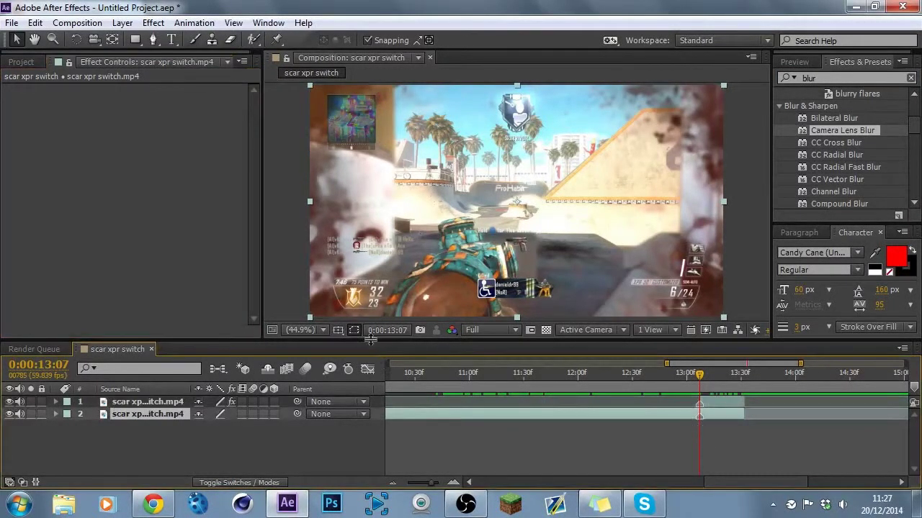
pyautogui.hotkey('ctrl', 'v')
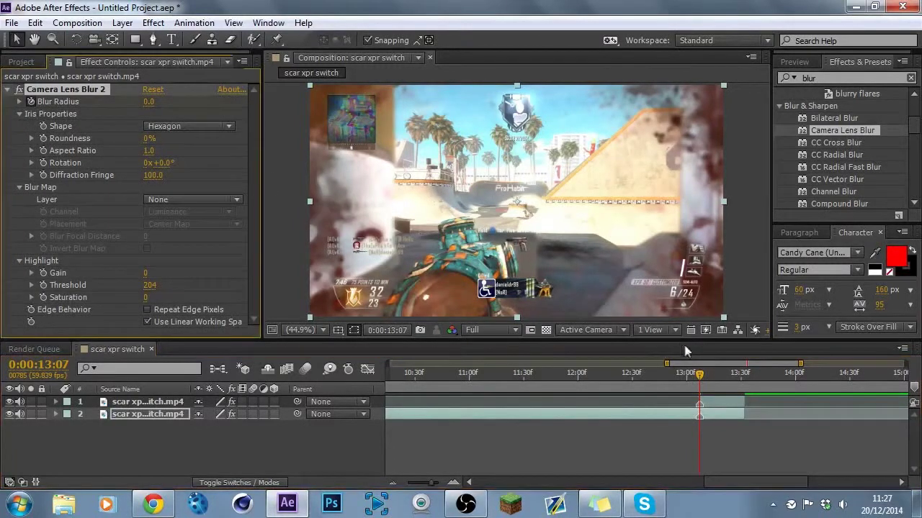
# Set the lower clip's Blur Radius to 10 at 0:00:13:31 with the upper clip hidden, then show the upper clip again
pyautogui.press('space')
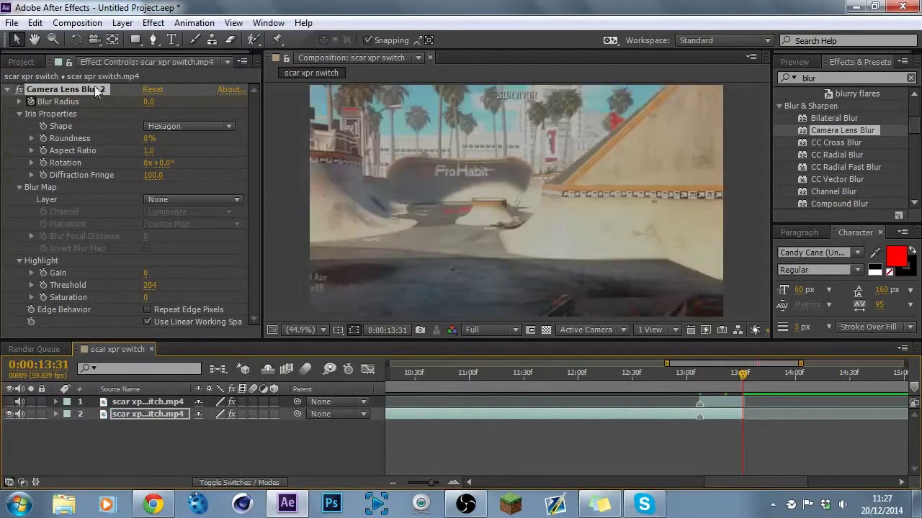
pyautogui.click(150, 105)
pyautogui.write('10')
pyautogui.press('Return')
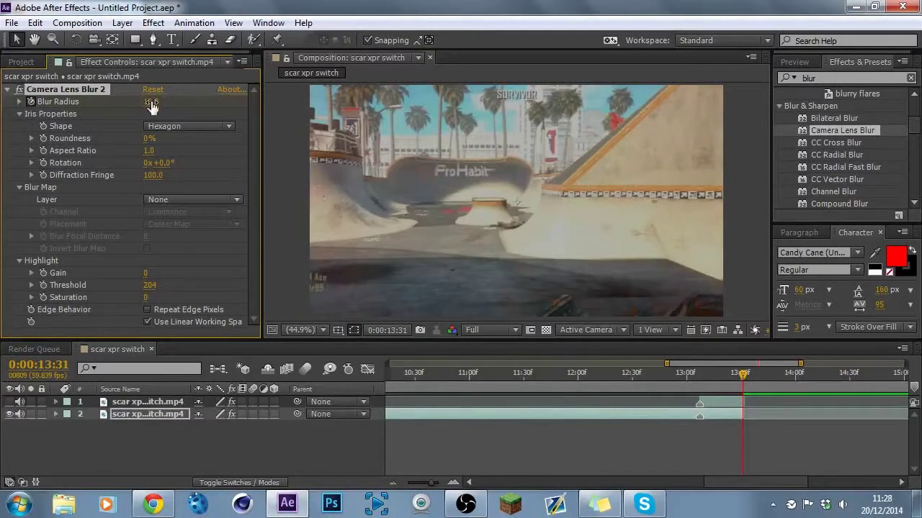
pyautogui.click(12, 405)
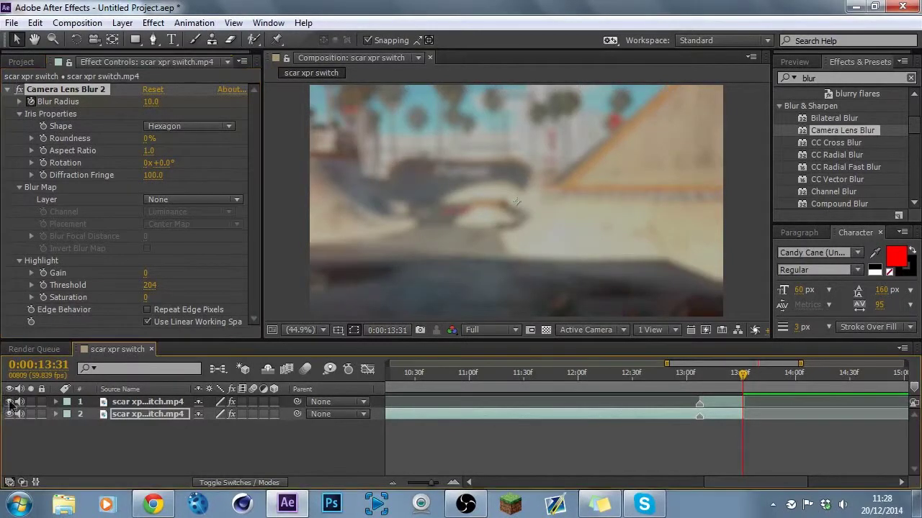
# Scrub back through the blurred transition and check the upper clip's Opacity and Scale keyframes
pyautogui.moveTo(736, 381); pyautogui.dragTo(699, 381)
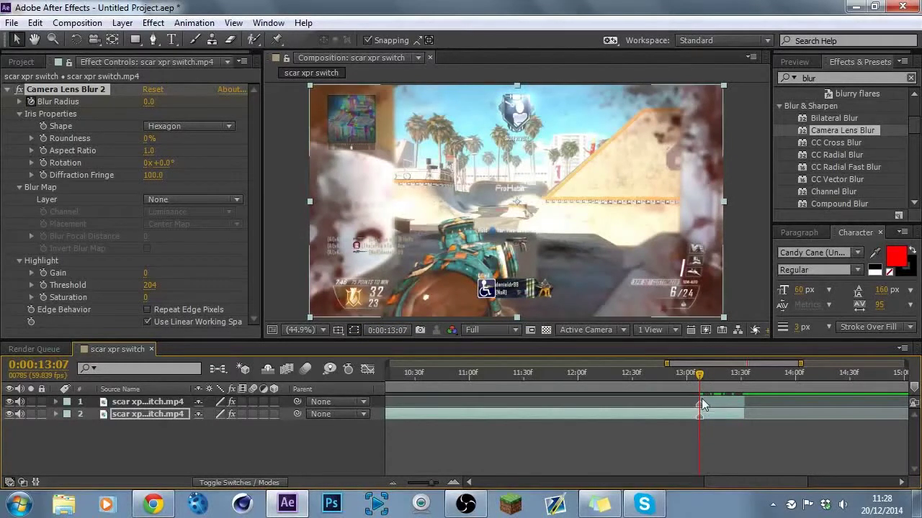
pyautogui.click(703, 402)
pyautogui.press('t')
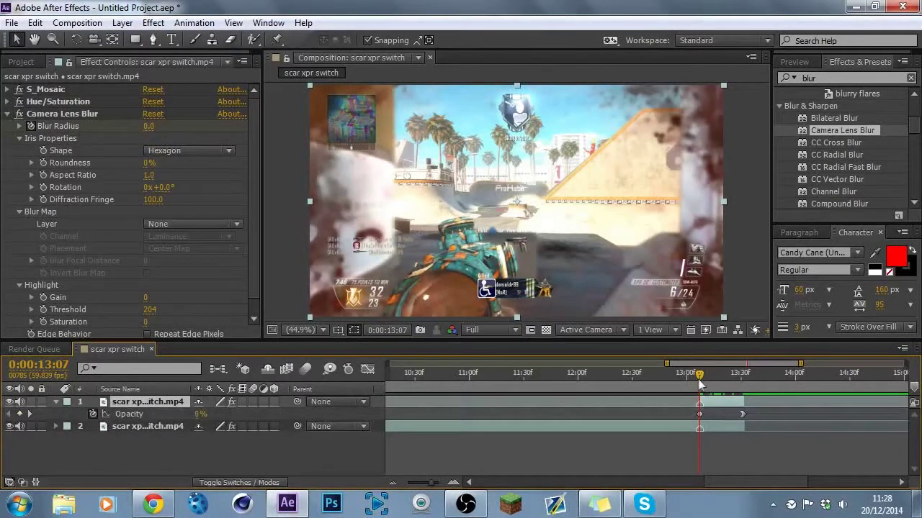
pyautogui.moveTo(699, 384); pyautogui.dragTo(495, 377)
pyautogui.press('s')
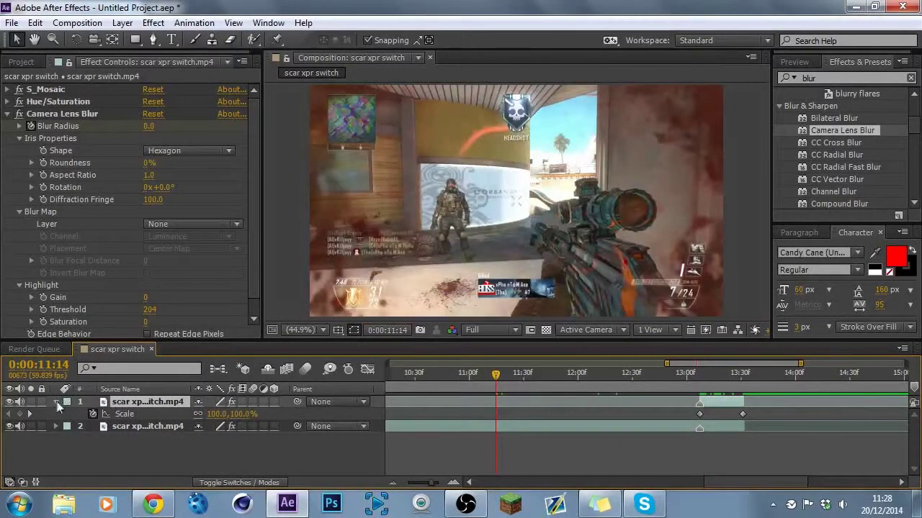
pyautogui.click(57, 403)
# RAM preview the finished transition from 0:00:11:14 and inspect the frame at 0:00:13:15
pyautogui.click(794, 61)
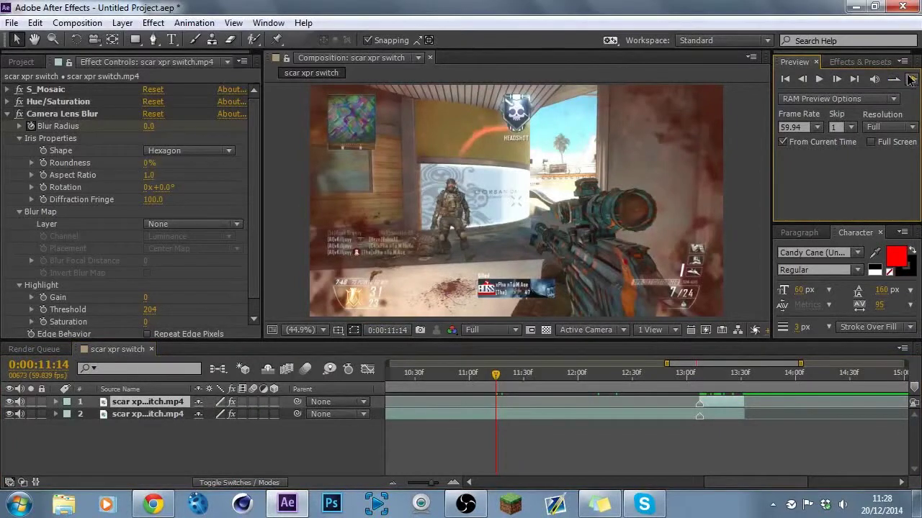
pyautogui.click(911, 80)
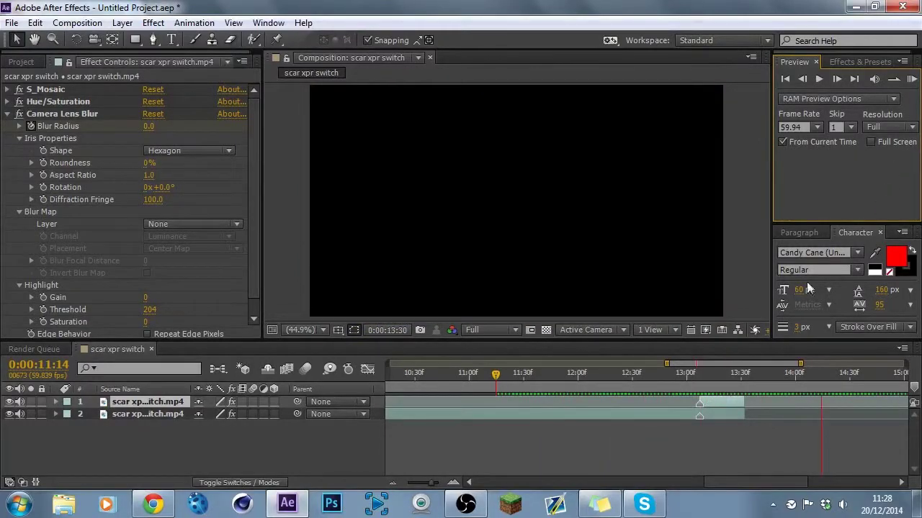
pyautogui.click(692, 388)
pyautogui.press('KP_0')
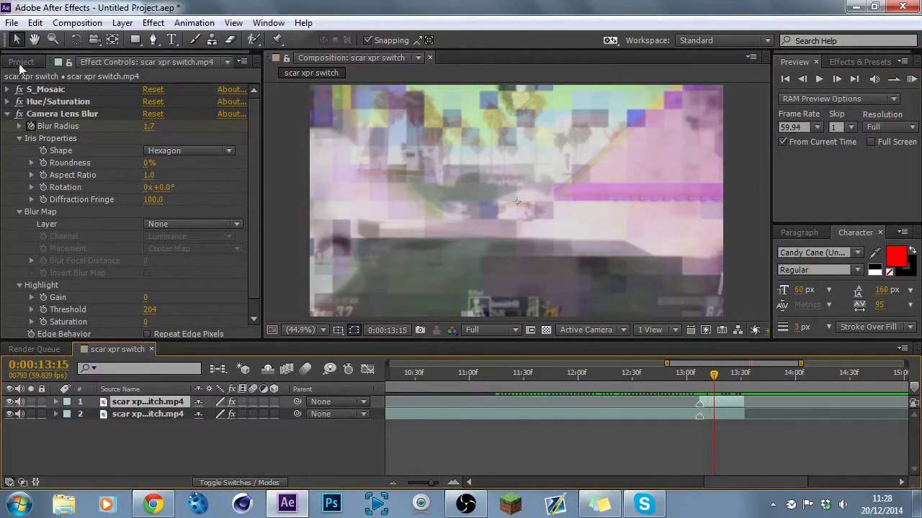
# Start a footage import and browse through the Bourgeoisie clips to its Sniper folder
pyautogui.click(19, 62)
pyautogui.doubleClick(83, 260)
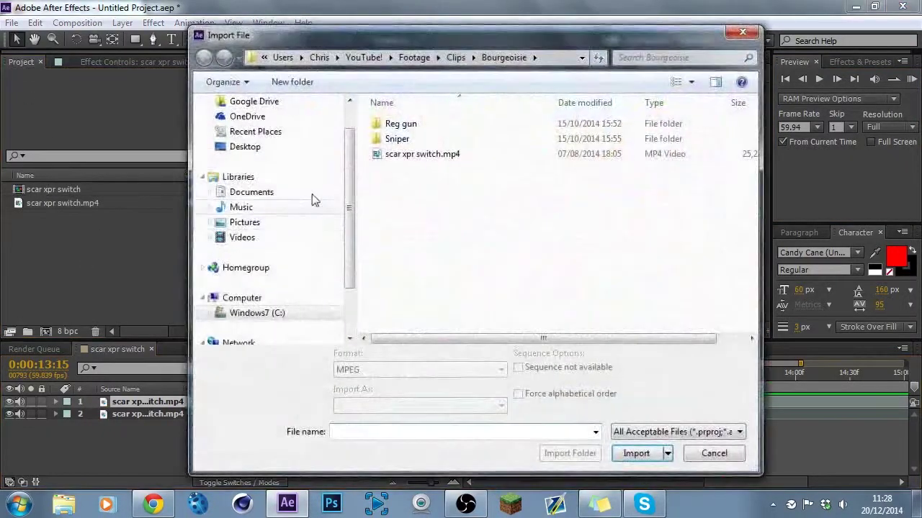
pyautogui.click(445, 63)
pyautogui.doubleClick(431, 154)
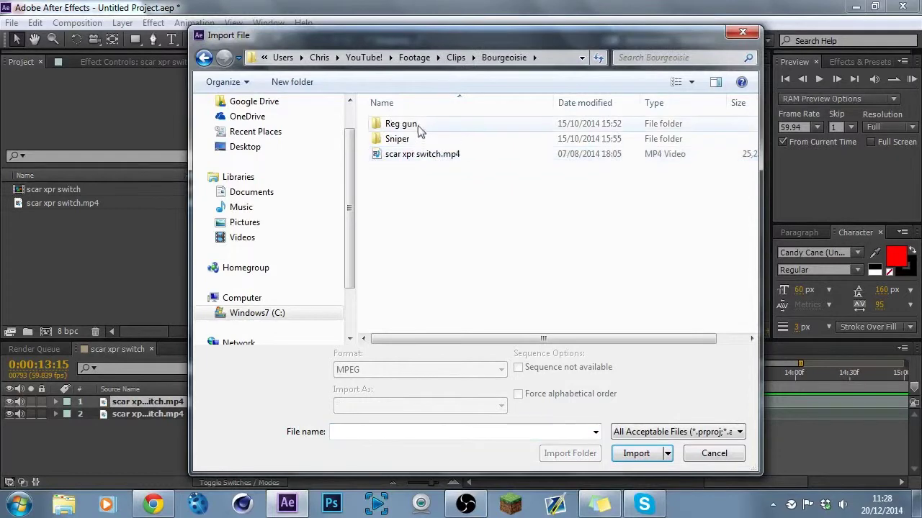
pyautogui.doubleClick(402, 123)
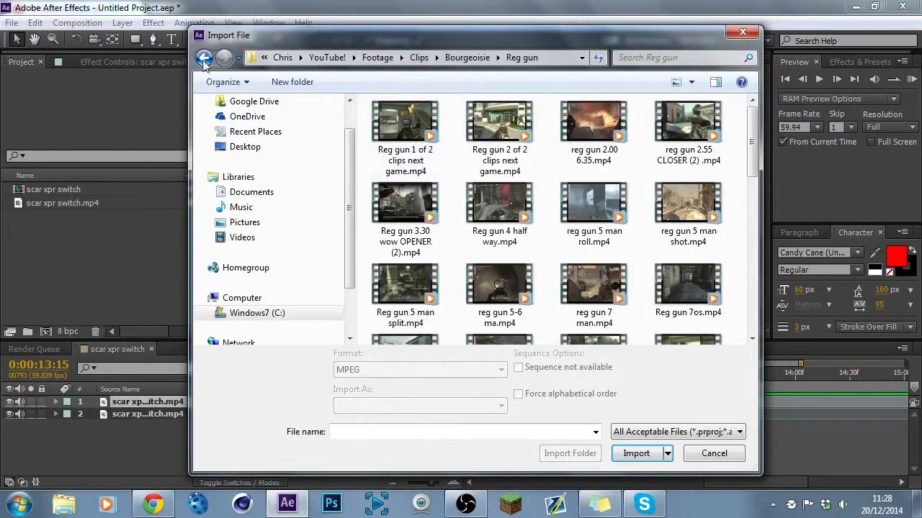
pyautogui.press('BackSpace')
pyautogui.doubleClick(398, 140)
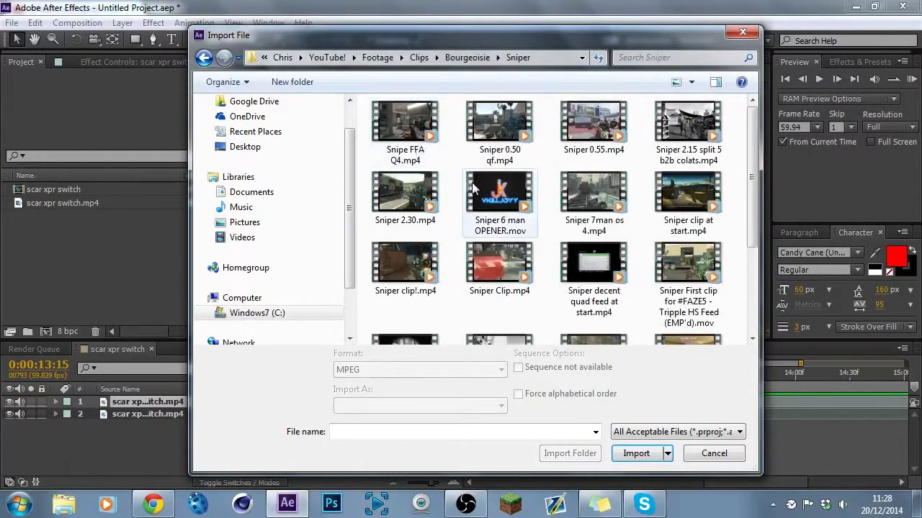
# Import the gameplay clip Sniper thsf.mp4 from the Sniper folder into the project
pyautogui.scroll(-2, 511, 216)
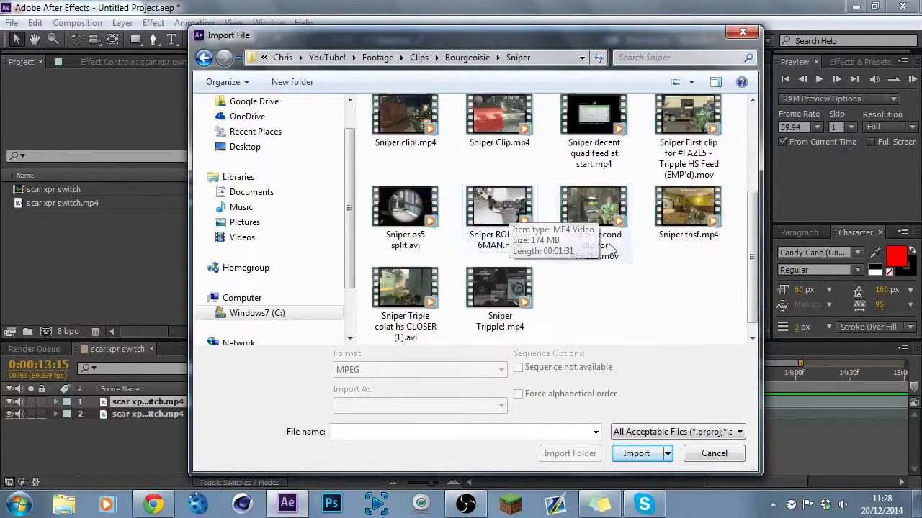
pyautogui.scroll(1, 454, 295)
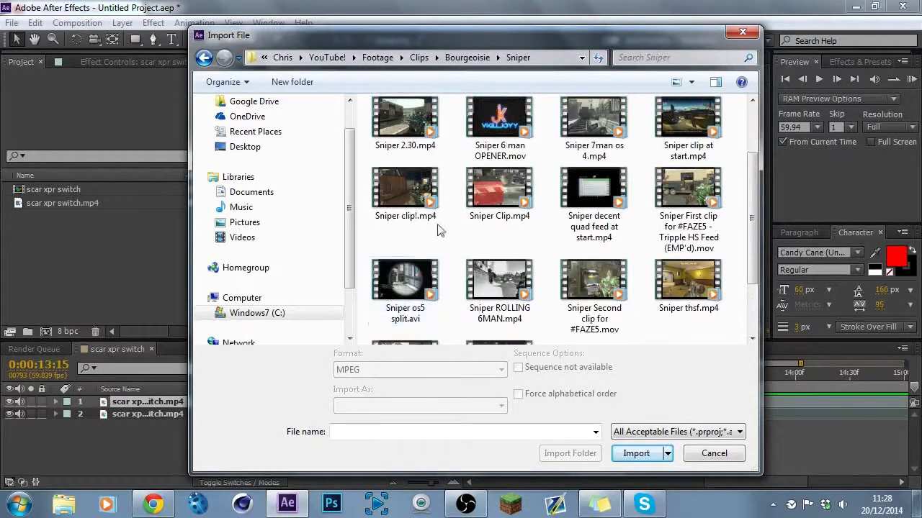
pyautogui.scroll(1, 439, 230)
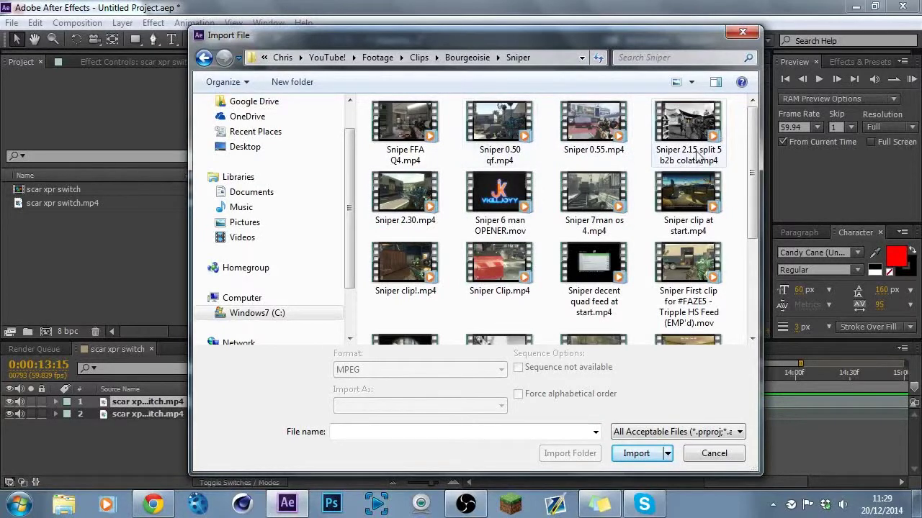
pyautogui.click(681, 272)
pyautogui.scroll(-2, 655, 175)
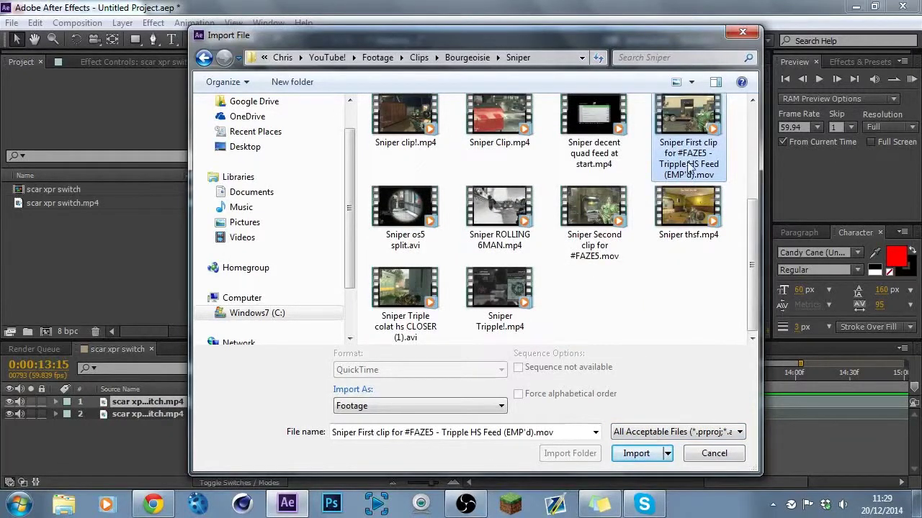
pyautogui.scroll(1, 583, 193)
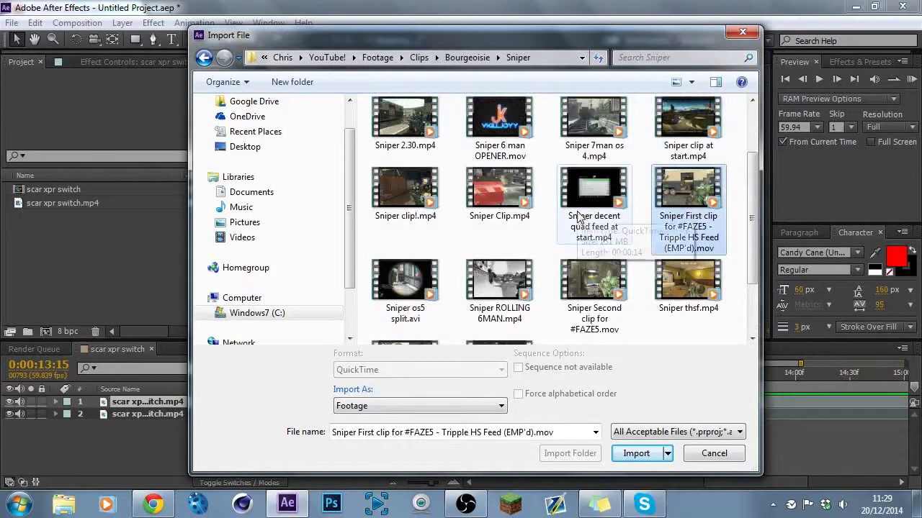
pyautogui.scroll(1, 578, 216)
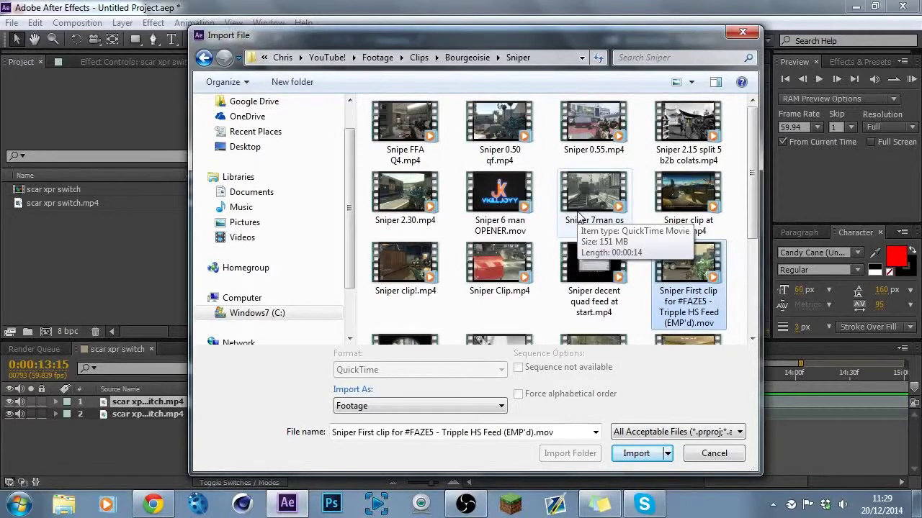
pyautogui.scroll(-2, 577, 211)
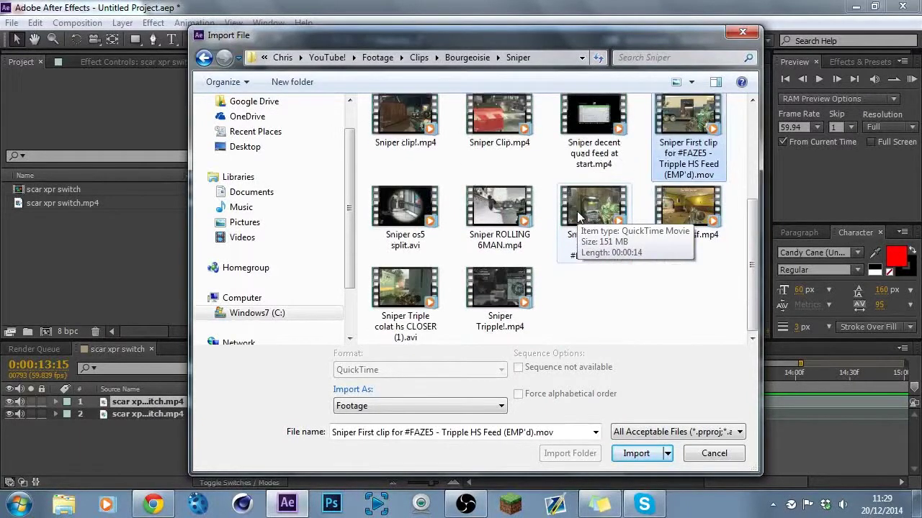
pyautogui.click(576, 211)
pyautogui.click(677, 219)
pyautogui.click(636, 453)
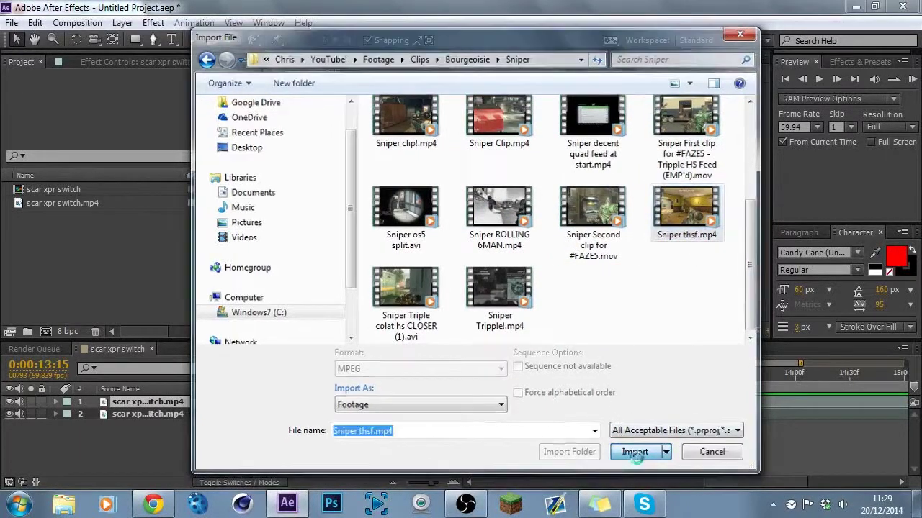
# Create a composition from Sniper thsf.mp4 and add a layer marker at 0:00:20:11
pyautogui.moveTo(118, 216); pyautogui.dragTo(46, 332)
pyautogui.moveTo(665, 380); pyautogui.dragTo(635, 395)
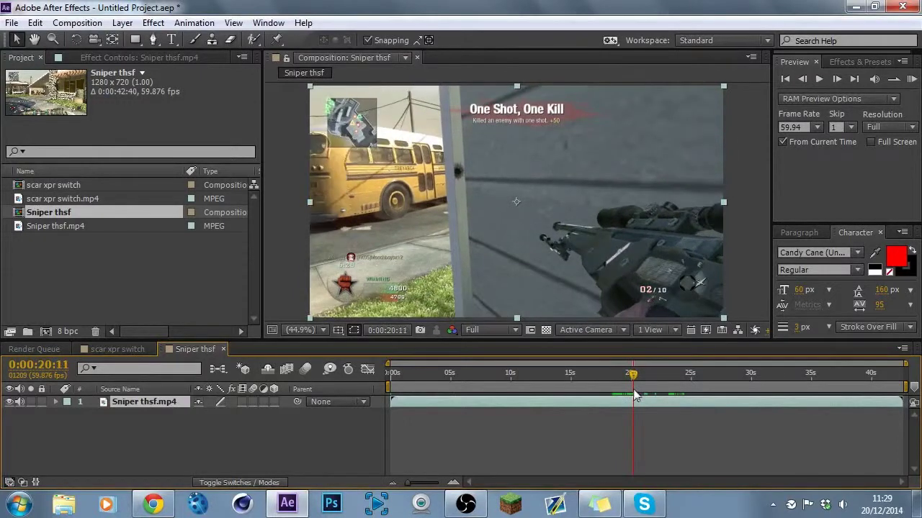
pyautogui.click(668, 382)
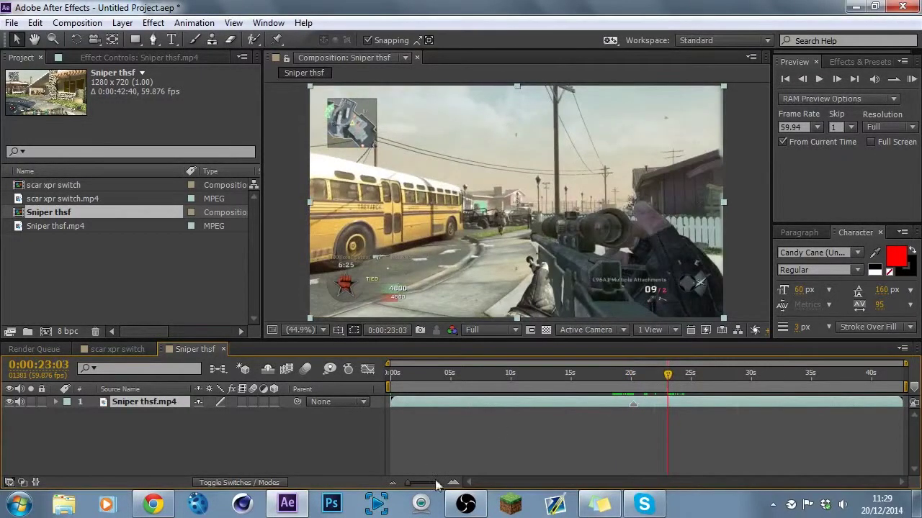
# Trim the end of the Sniper thsf.mp4 layer to 0:00:21:23
pyautogui.click(453, 482)
pyautogui.moveTo(639, 389); pyautogui.dragTo(627, 387)
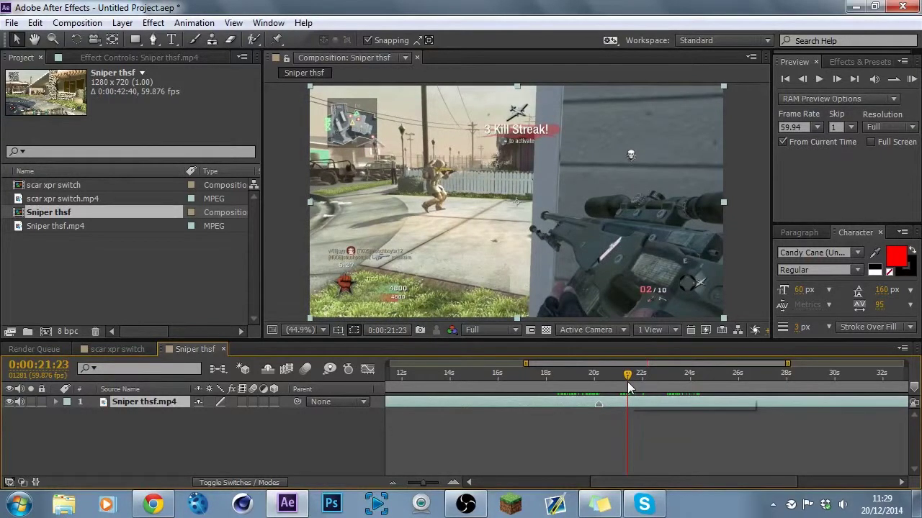
pyautogui.hotkey('alt', ']')
pyautogui.click(452, 483)
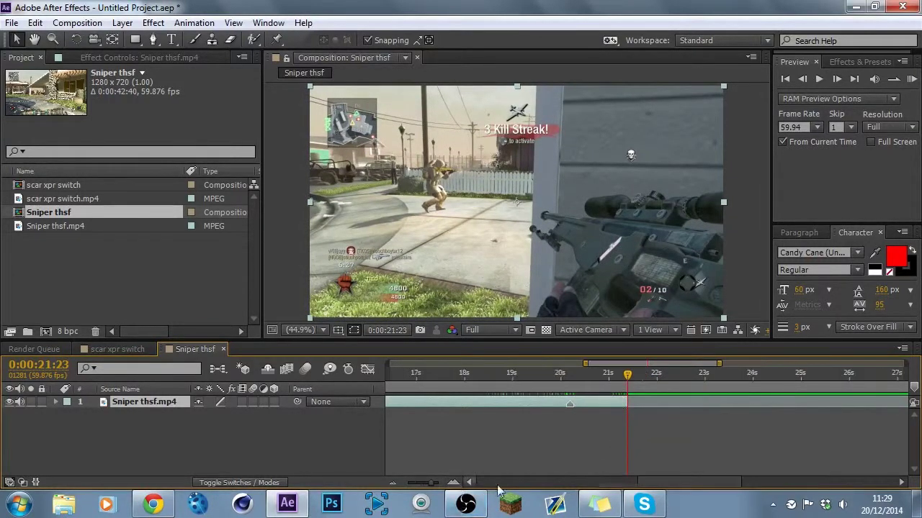
# Duplicate the Sniper thsf.mp4 layer and trim the upper copy to start at the marker at 0:00:20:11
pyautogui.press('super')
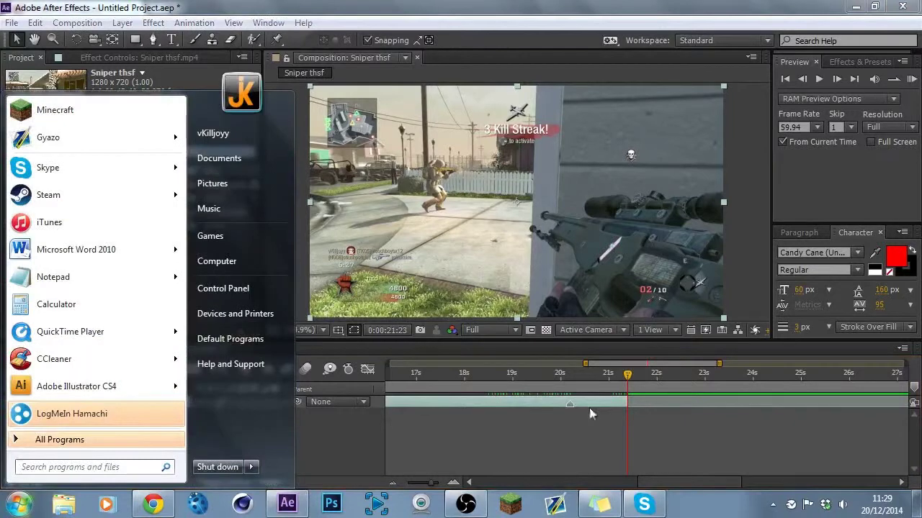
pyautogui.press('super')
pyautogui.hotkey('ctrl', 'd')
pyautogui.click(571, 376)
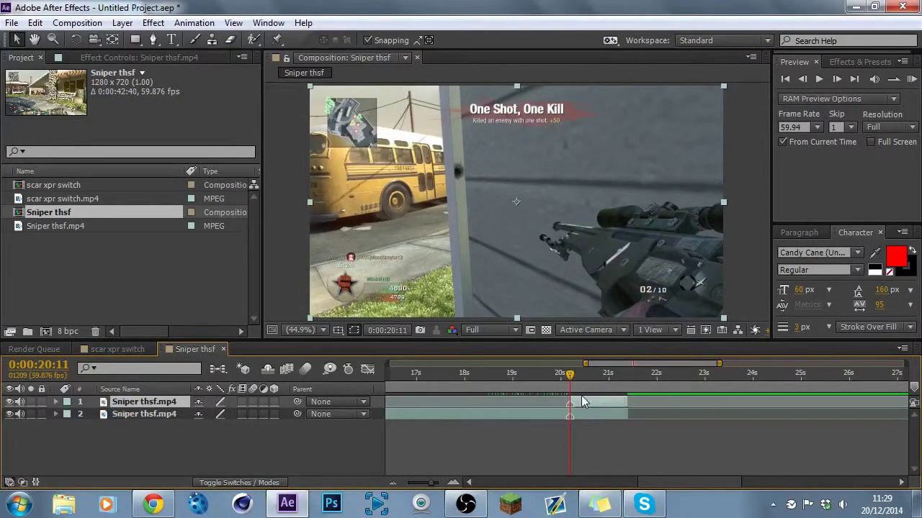
# Check the upper clip's Opacity keyframes and blend in the scar xpr switch composition for reference
pyautogui.press('t')
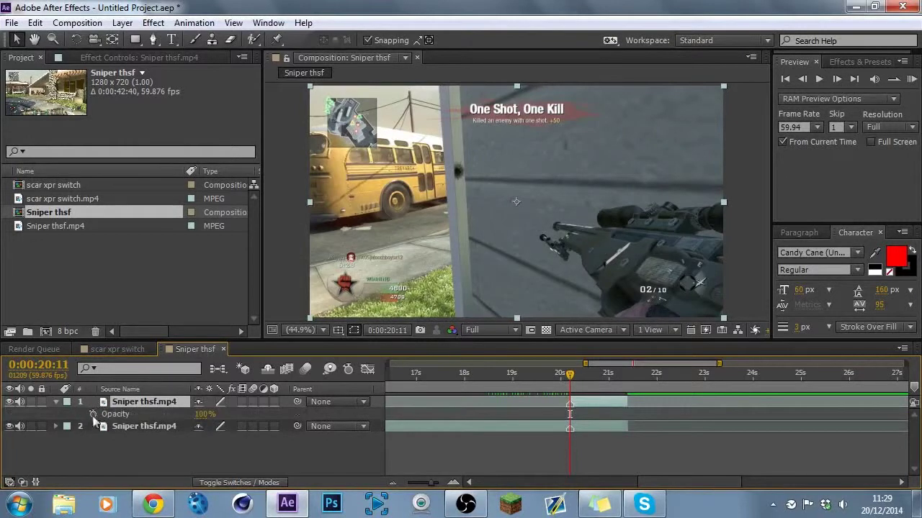
pyautogui.click(101, 350)
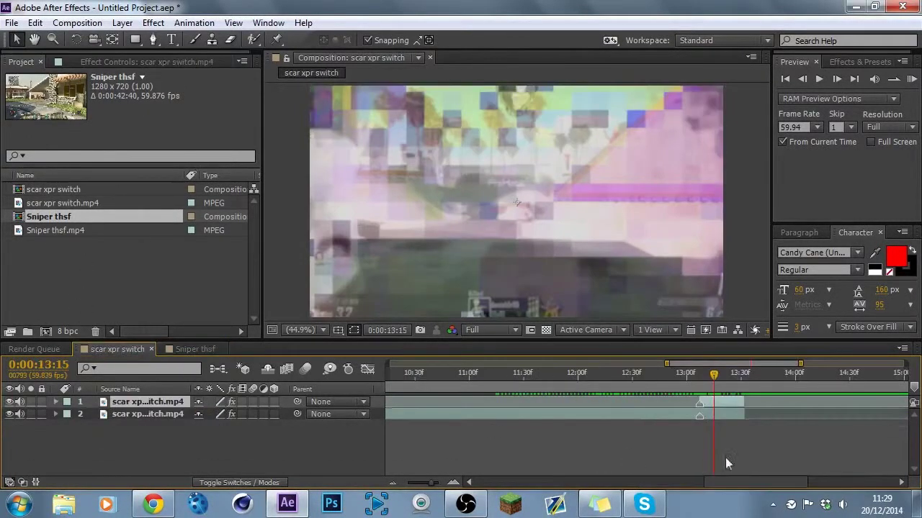
pyautogui.press('t')
pyautogui.moveTo(710, 377)
pyautogui.mouseDown()
pyautogui.moveTo(700, 376)
pyautogui.moveTo(712, 373)
pyautogui.mouseUp()
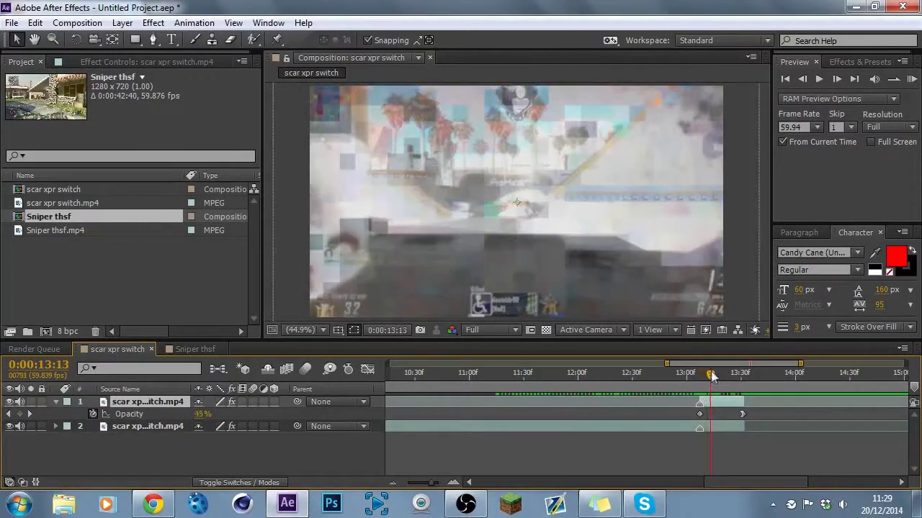
pyautogui.press('t')
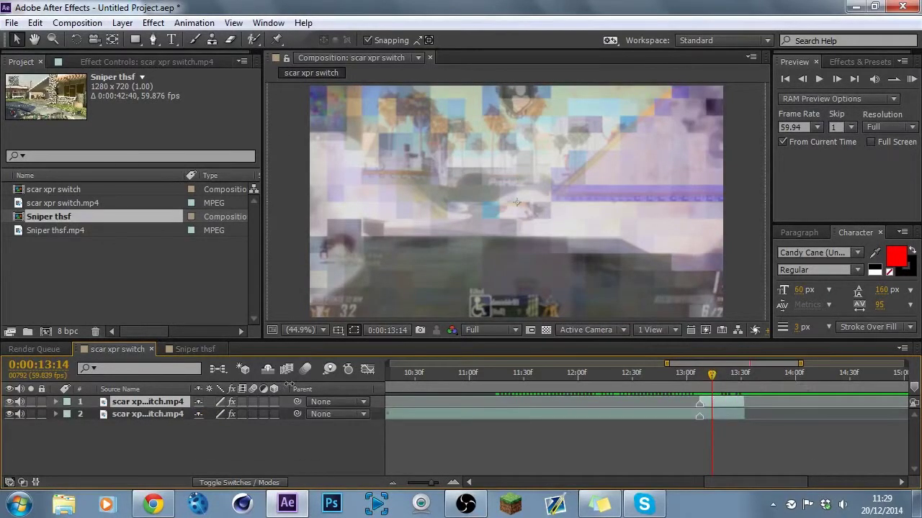
# In the Sniper thsf composition, keyframe the upper clip's Opacity at 0% at 0:00:20:11 and 70% at 0:00:21:23
pyautogui.click(189, 349)
pyautogui.click(92, 414)
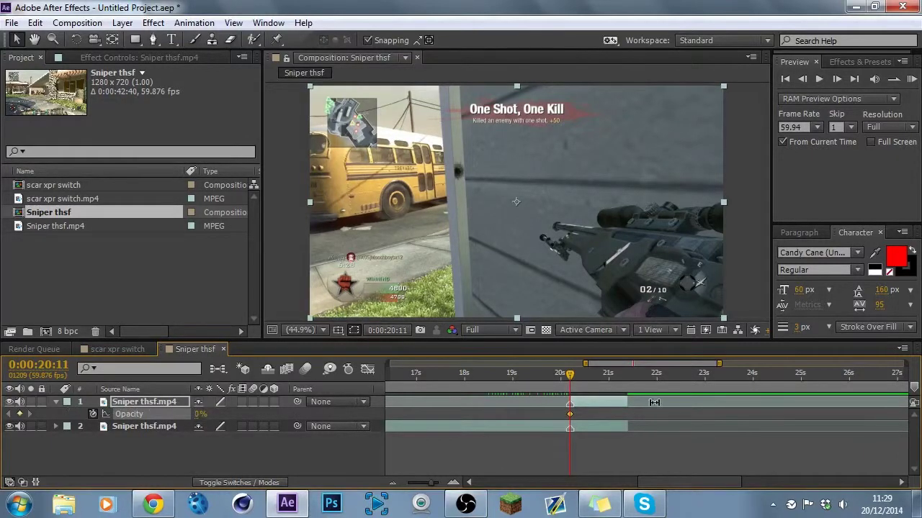
pyautogui.click(628, 382)
pyautogui.click(197, 415)
pyautogui.write('70')
pyautogui.press('Return')
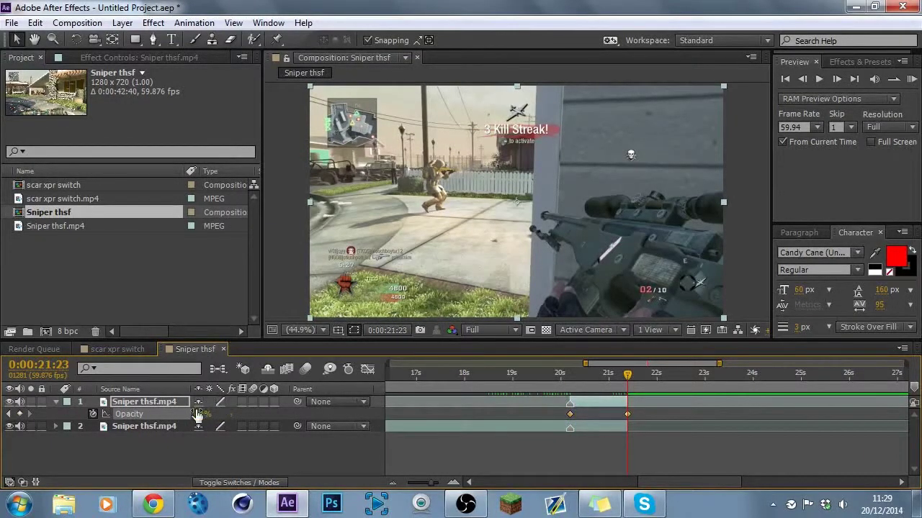
# Apply Easy Ease to the upper clip's Opacity keyframes and adjust their curve in the Graph Editor
pyautogui.click(367, 369)
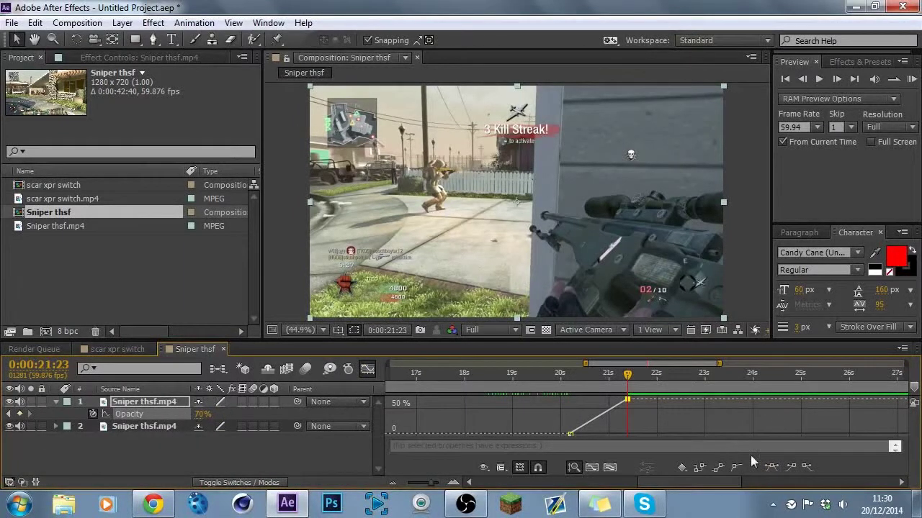
pyautogui.click(769, 466)
pyautogui.moveTo(609, 400); pyautogui.dragTo(583, 406)
pyautogui.click(569, 434)
pyautogui.moveTo(580, 404); pyautogui.dragTo(587, 403)
pyautogui.click(368, 370)
pyautogui.click(55, 402)
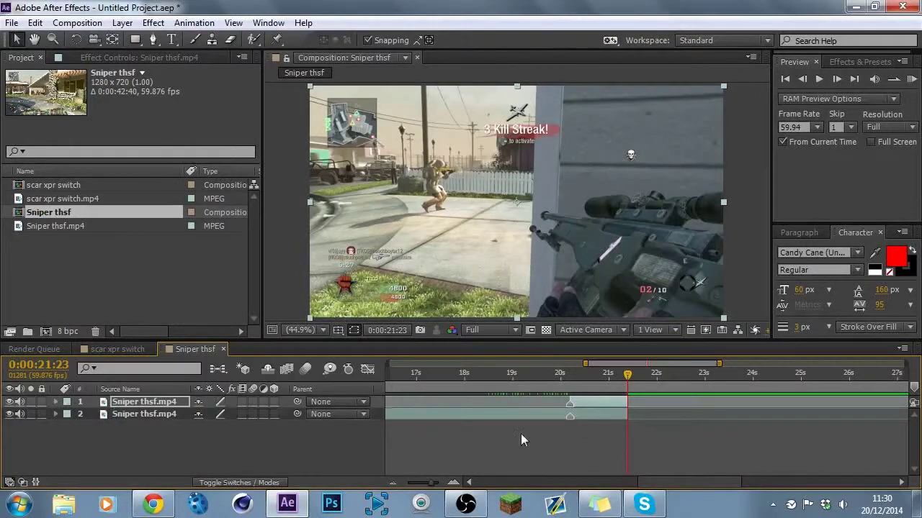
# Keyframe the lower clip's Opacity at 100% at 0:00:20:11 and 70% at 0:00:21:23
pyautogui.moveTo(586, 380); pyautogui.dragTo(570, 379)
pyautogui.click(589, 415)
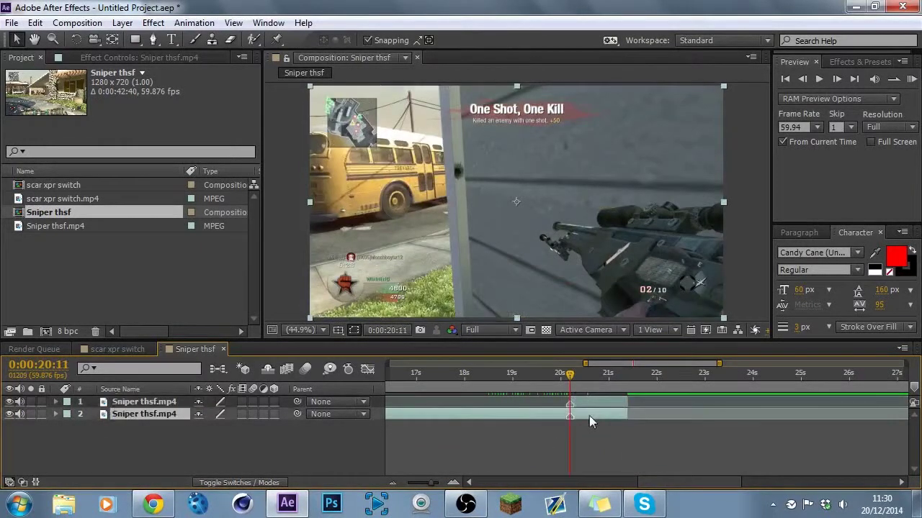
pyautogui.press('t')
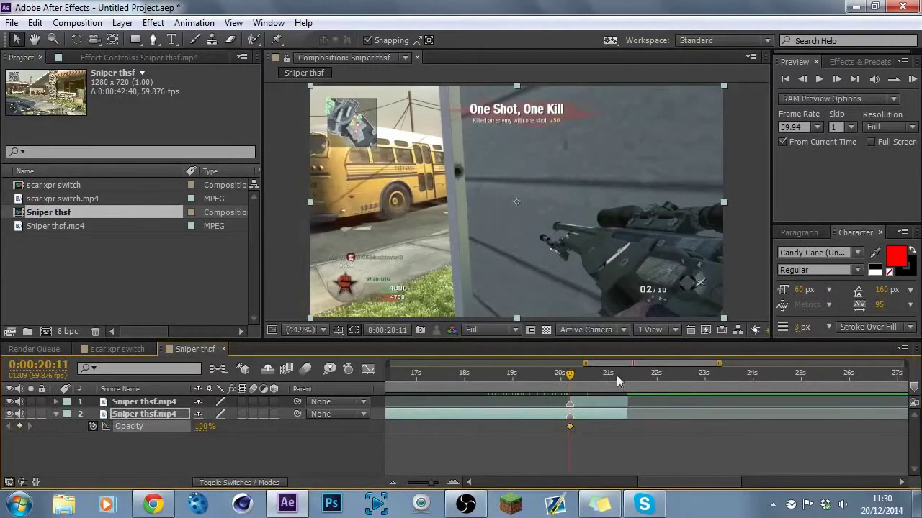
pyautogui.moveTo(616, 375); pyautogui.dragTo(625, 387)
pyautogui.click(203, 428)
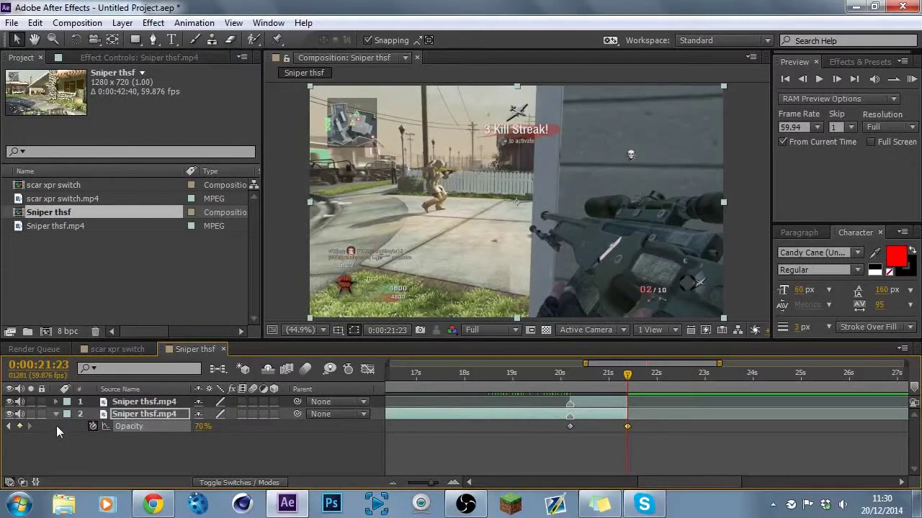
# Keyframe the lower clip's Scale at 100% at 0:00:20:11 and 175% at 0:00:21:23
pyautogui.press('s')
pyautogui.click(569, 386)
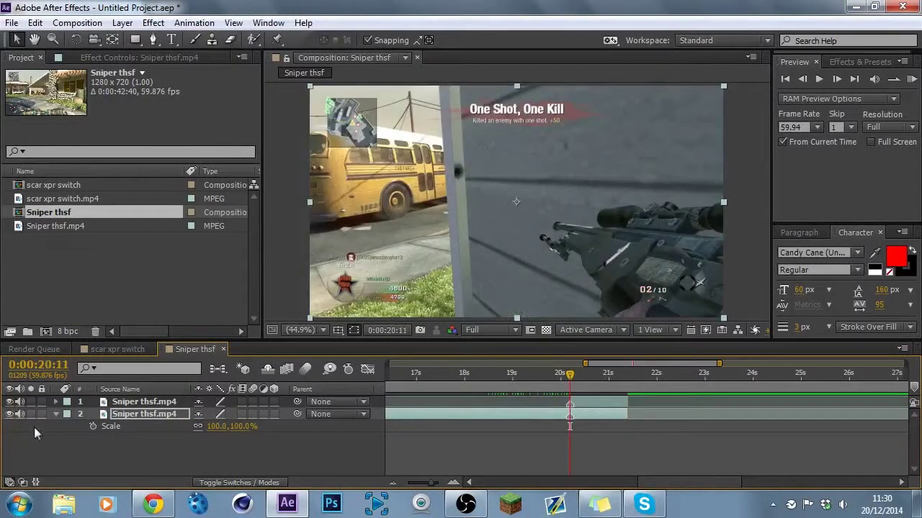
pyautogui.click(92, 426)
pyautogui.click(628, 382)
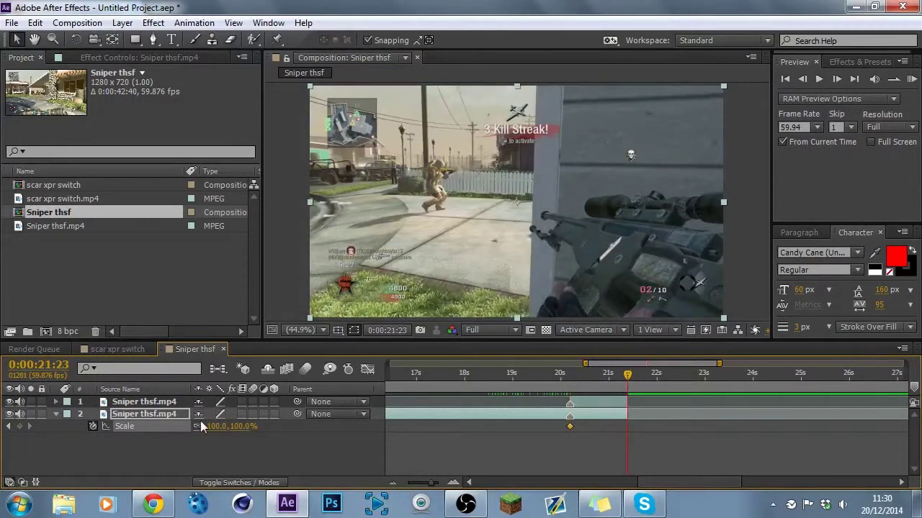
pyautogui.click(243, 426)
pyautogui.write('175')
pyautogui.press('Return')
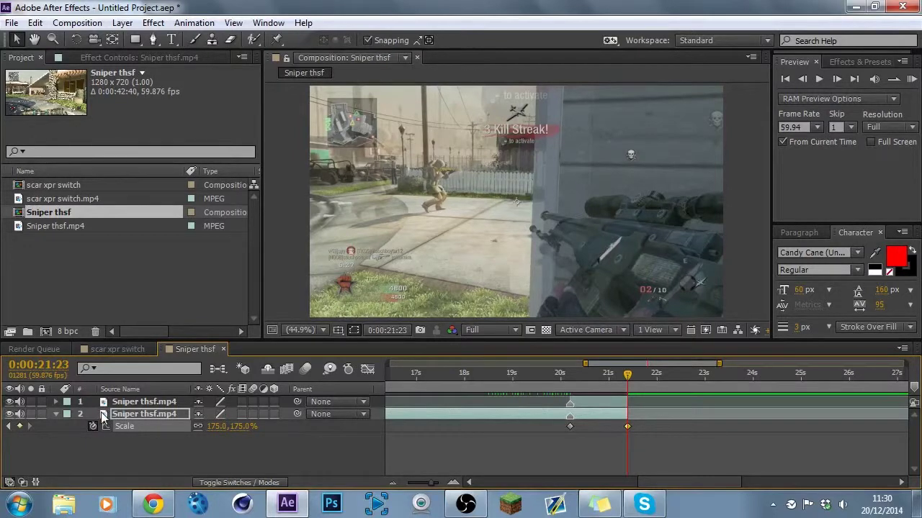
# Apply Easy Ease to both of the lower clip's Scale keyframes in the Graph Editor
pyautogui.click(366, 369)
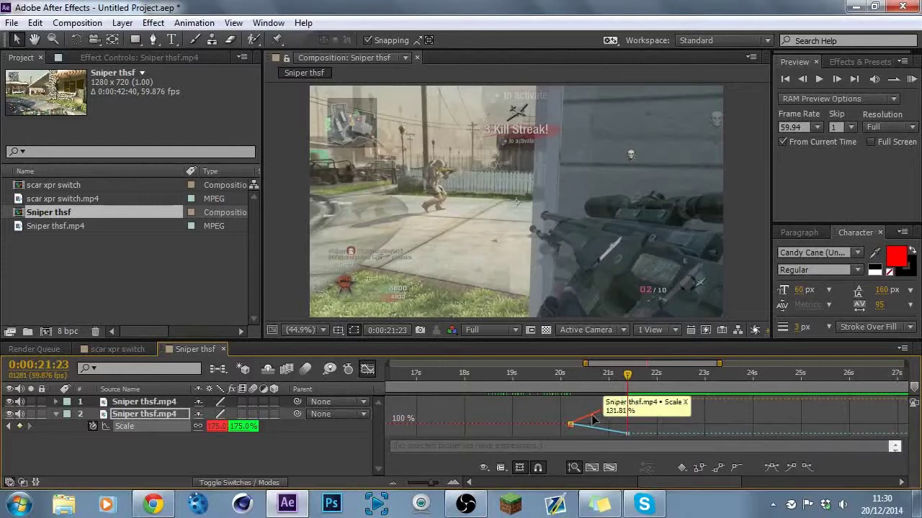
pyautogui.moveTo(637, 392); pyautogui.dragTo(563, 434)
pyautogui.click(775, 469)
pyautogui.click(678, 423)
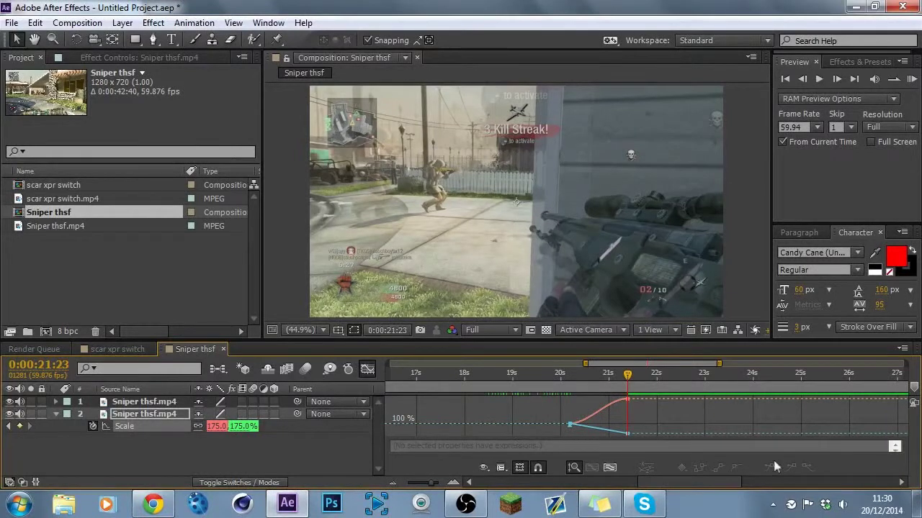
pyautogui.click(366, 369)
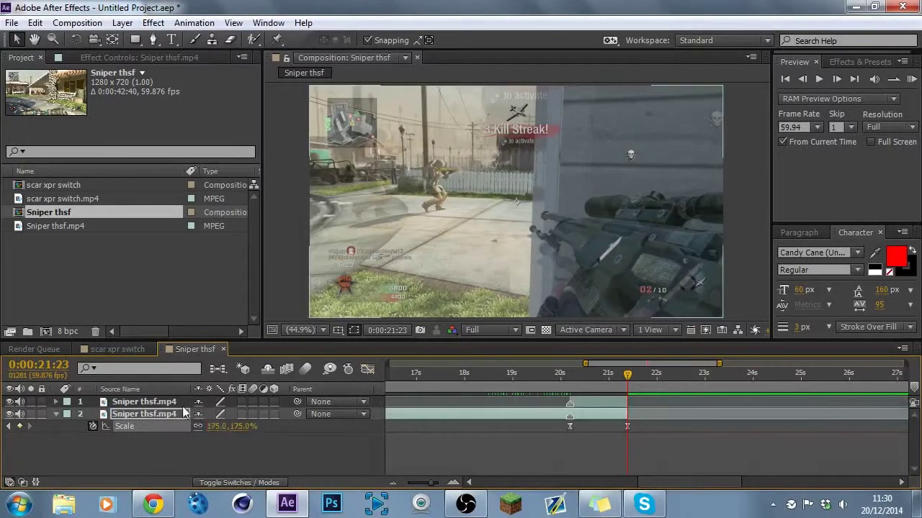
# Keyframe the upper clip's Scale at 100% at 0:00:20:11 and 230% at 0:00:21:23
pyautogui.click(55, 414)
pyautogui.click(144, 402)
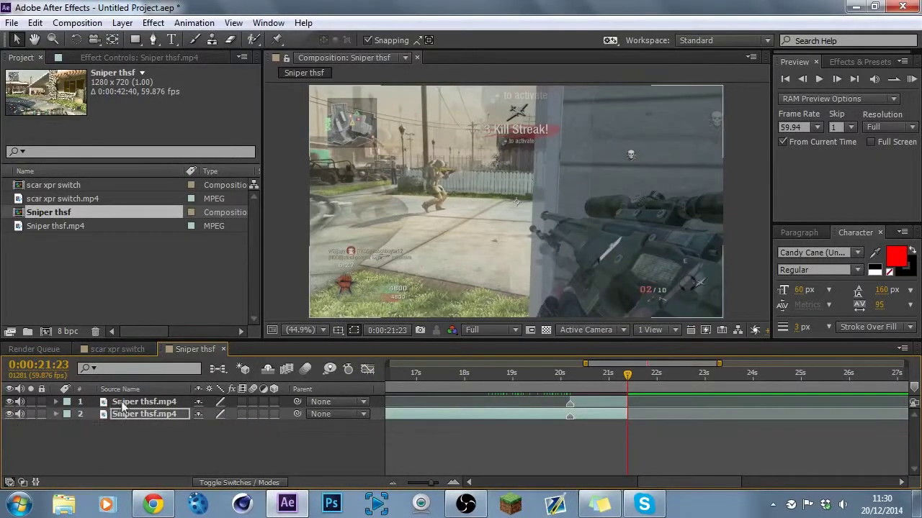
pyautogui.press('s')
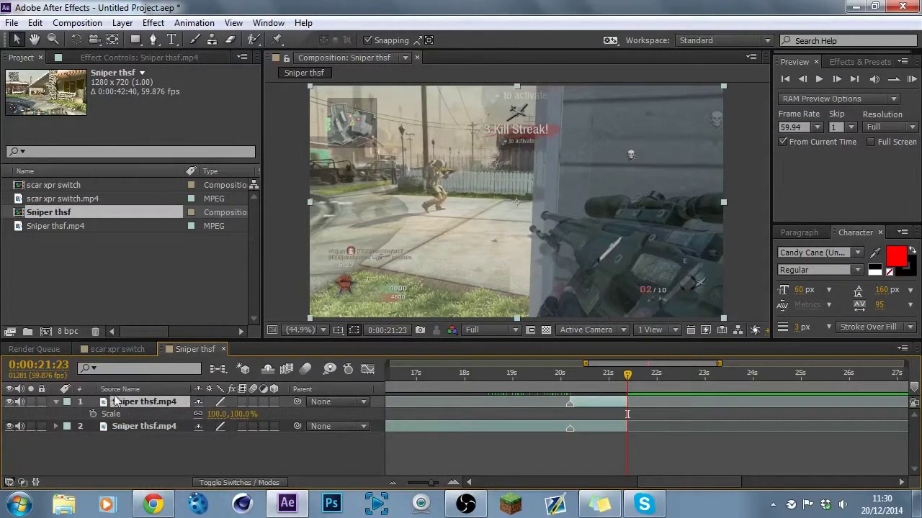
pyautogui.moveTo(627, 414); pyautogui.dragTo(570, 403)
pyautogui.click(93, 414)
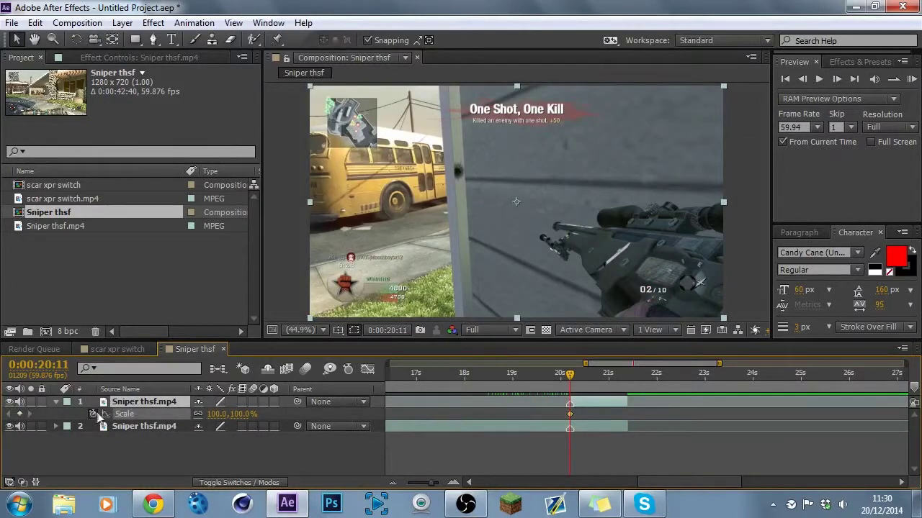
pyautogui.click(623, 381)
pyautogui.click(243, 414)
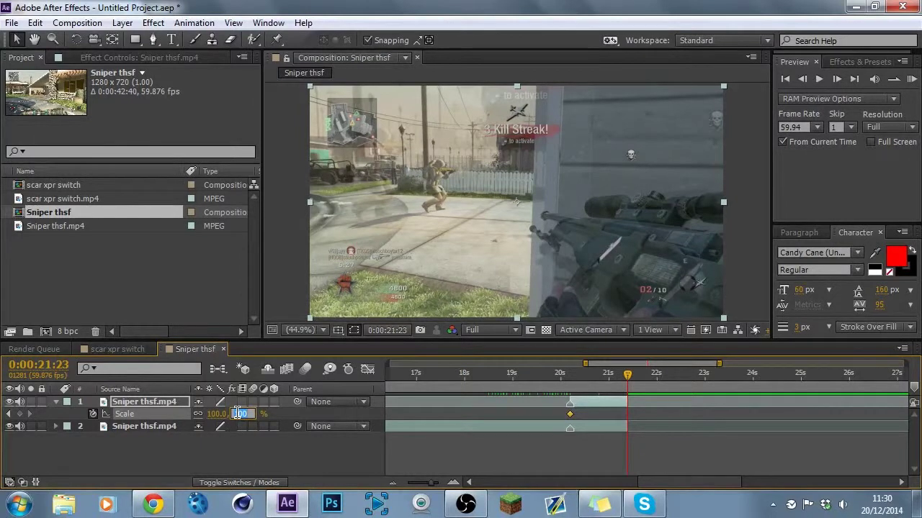
pyautogui.press('Return')
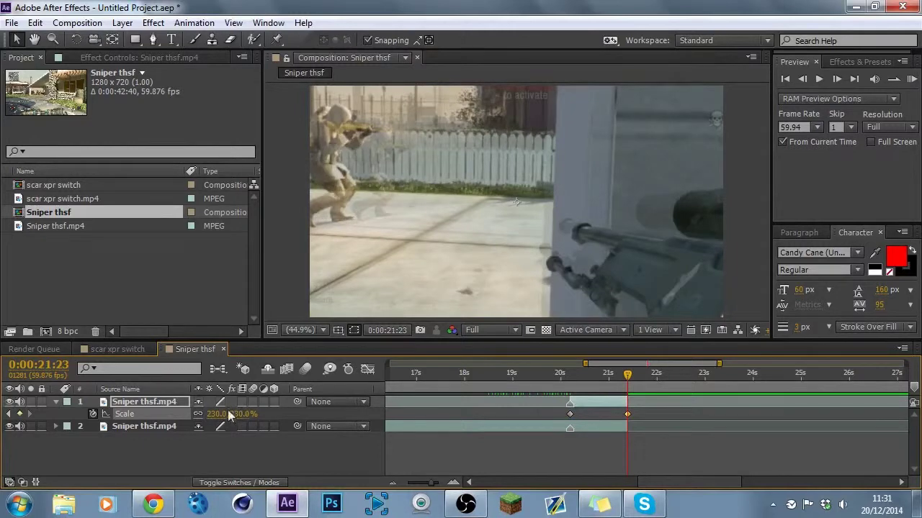
# Apply Easy Ease to both of the upper clip's Scale keyframes in the Graph Editor and collapse the layer
pyautogui.click(368, 369)
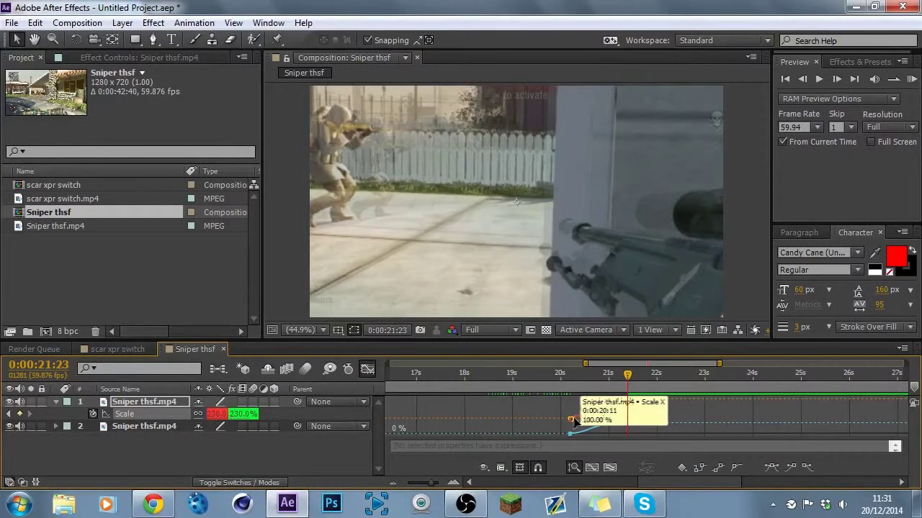
pyautogui.moveTo(562, 432); pyautogui.dragTo(634, 392)
pyautogui.click(770, 467)
pyautogui.click(648, 412)
pyautogui.click(368, 370)
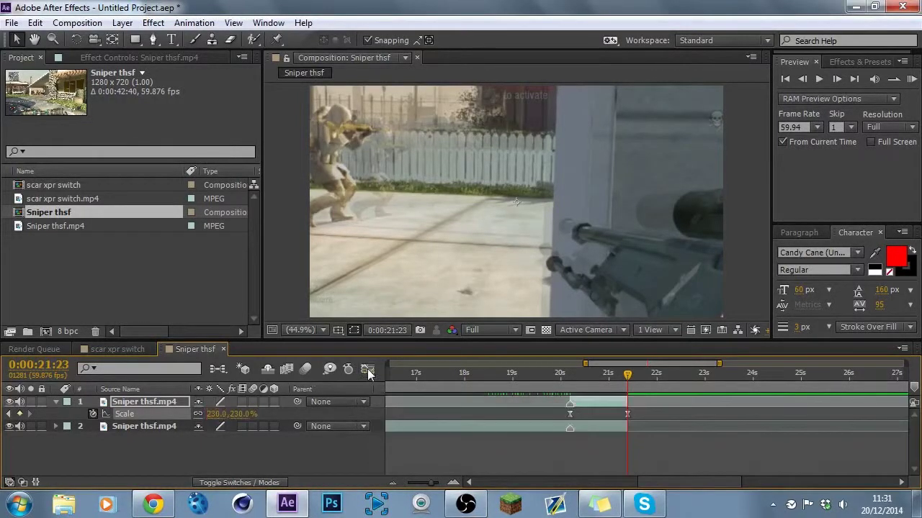
pyautogui.click(55, 401)
# Find the Stylize Mosaic effect and apply it to the upper clip
pyautogui.moveTo(604, 390); pyautogui.dragTo(581, 375)
pyautogui.click(592, 405)
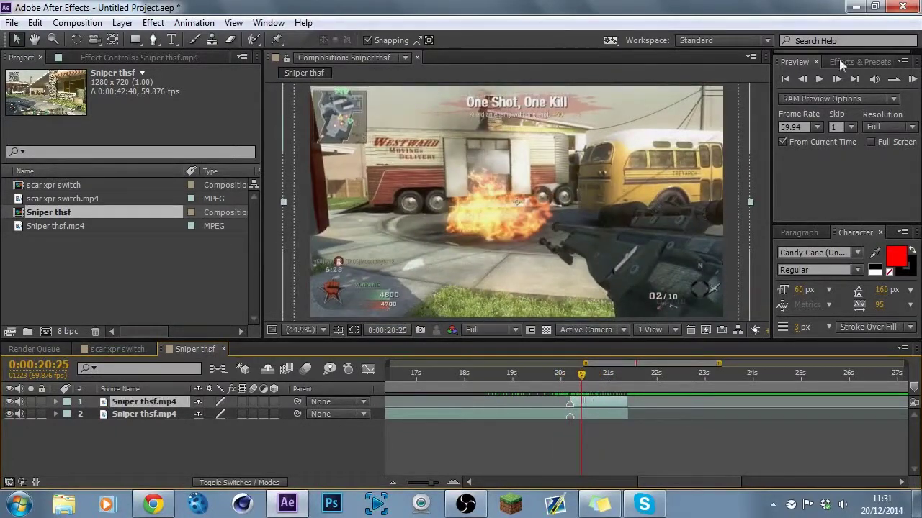
pyautogui.click(856, 60)
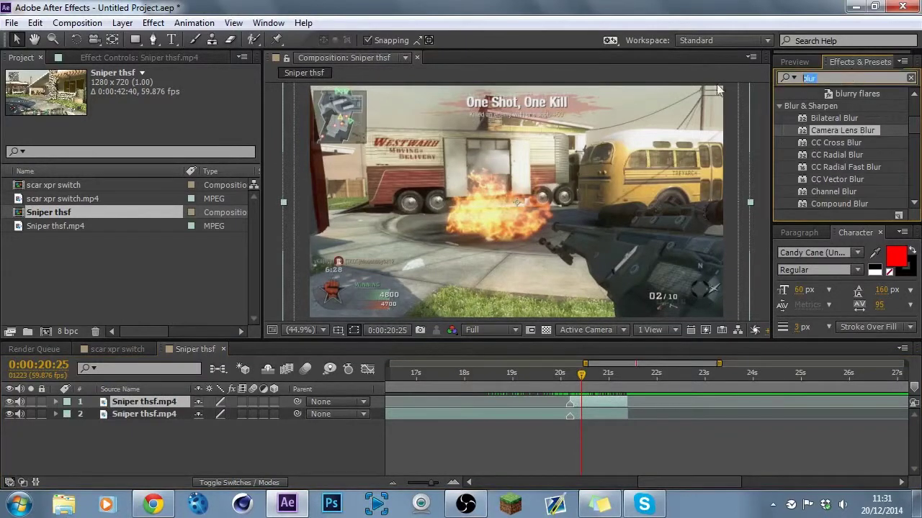
pyautogui.write('mosaui')
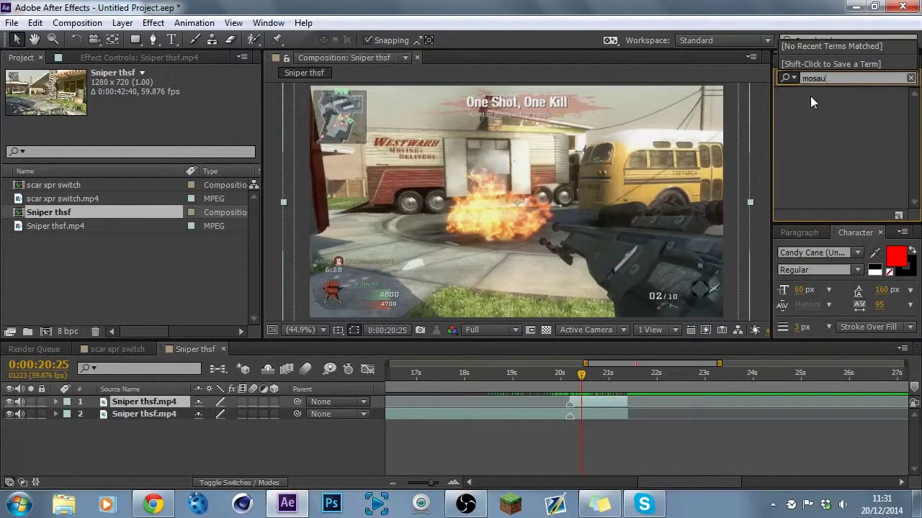
pyautogui.press('BackSpace')
pyautogui.press('BackSpace')
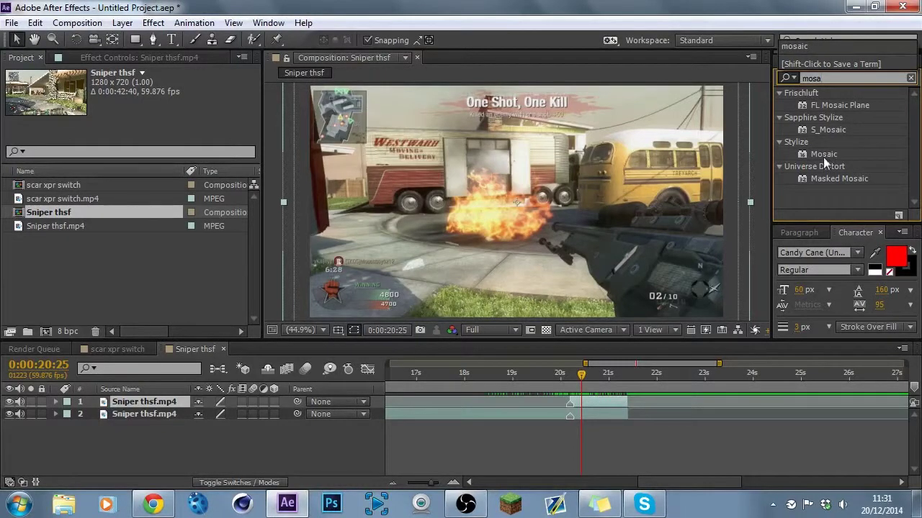
pyautogui.moveTo(823, 155); pyautogui.dragTo(612, 401)
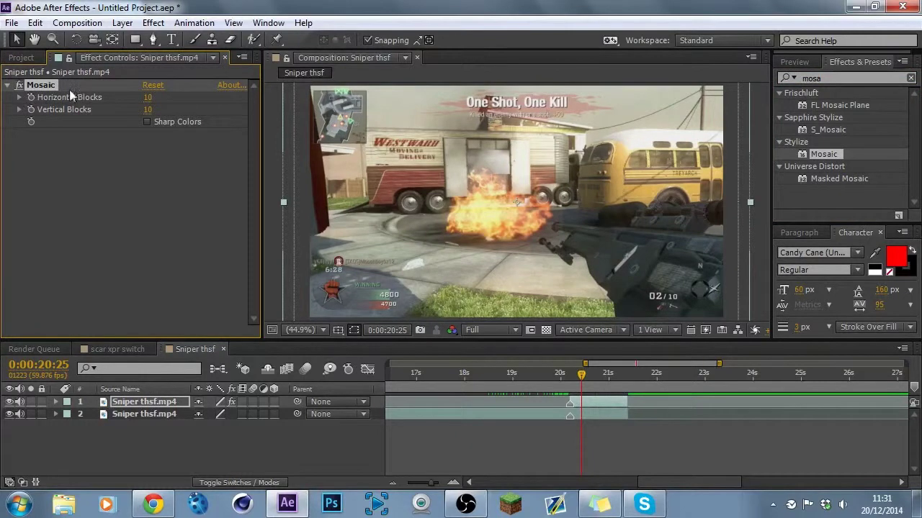
# Set the upper clip's Mosaic to 40 horizontal and 40 vertical blocks, checking the clip with the lower layer hidden
pyautogui.click(9, 414)
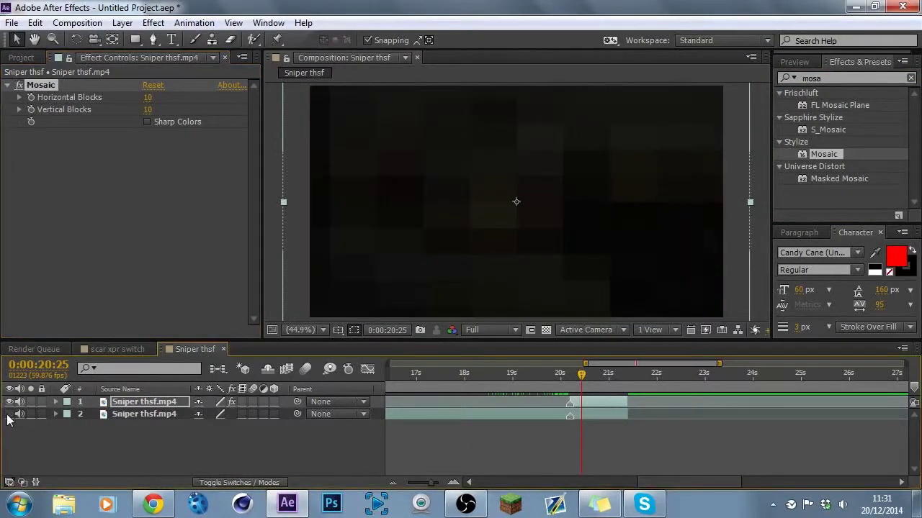
pyautogui.moveTo(581, 375)
pyautogui.mouseDown()
pyautogui.moveTo(604, 381)
pyautogui.moveTo(573, 378)
pyautogui.moveTo(588, 387)
pyautogui.mouseUp()
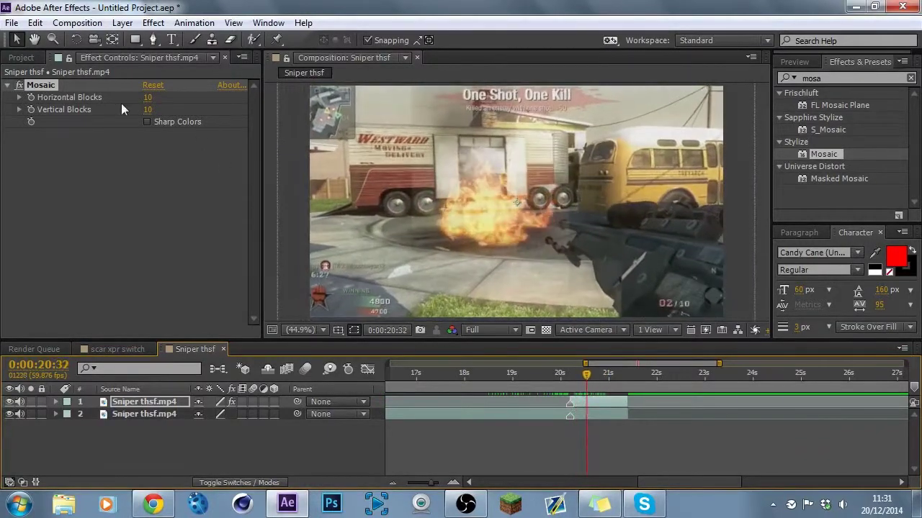
pyautogui.click(147, 97)
pyautogui.write('40')
pyautogui.press('Return')
pyautogui.click(147, 109)
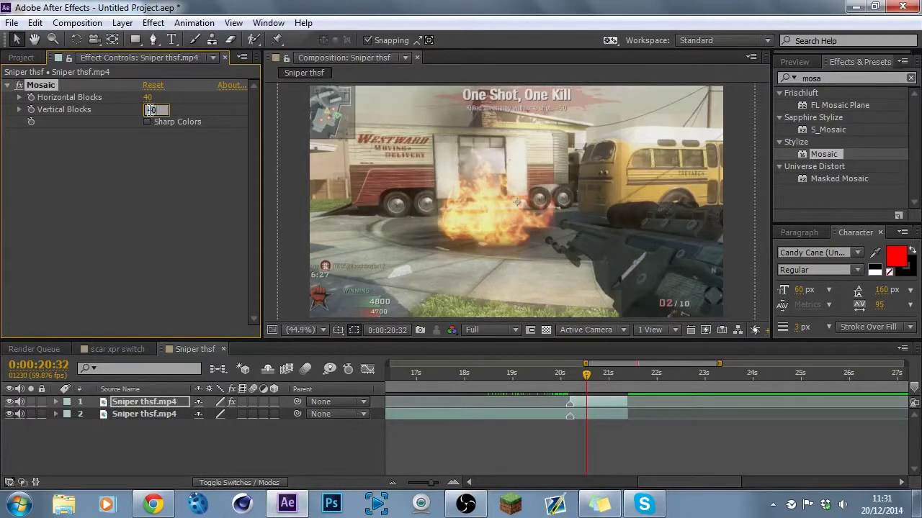
pyautogui.write('40')
pyautogui.press('Return')
# Set the upper clip's Mosaic to 1280 horizontal and 720 vertical blocks
pyautogui.click(148, 98)
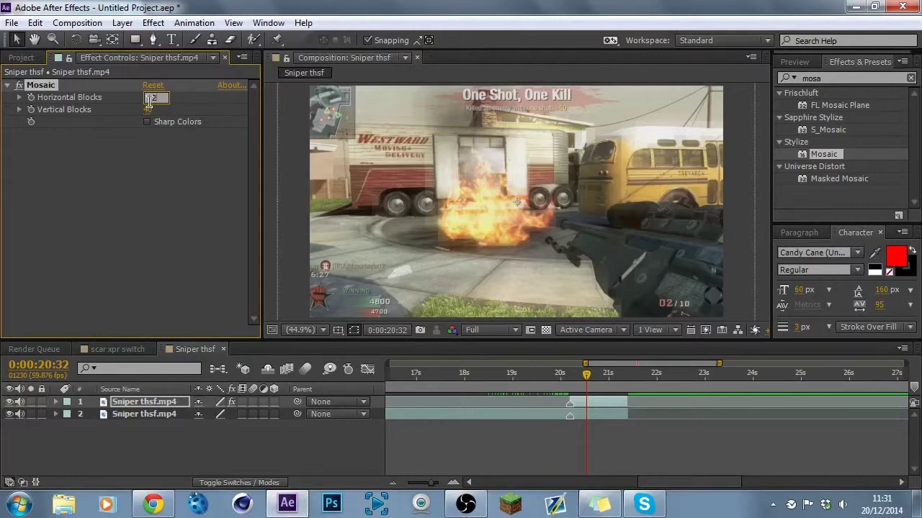
pyautogui.write('1280')
pyautogui.press('Return')
pyautogui.click(151, 108)
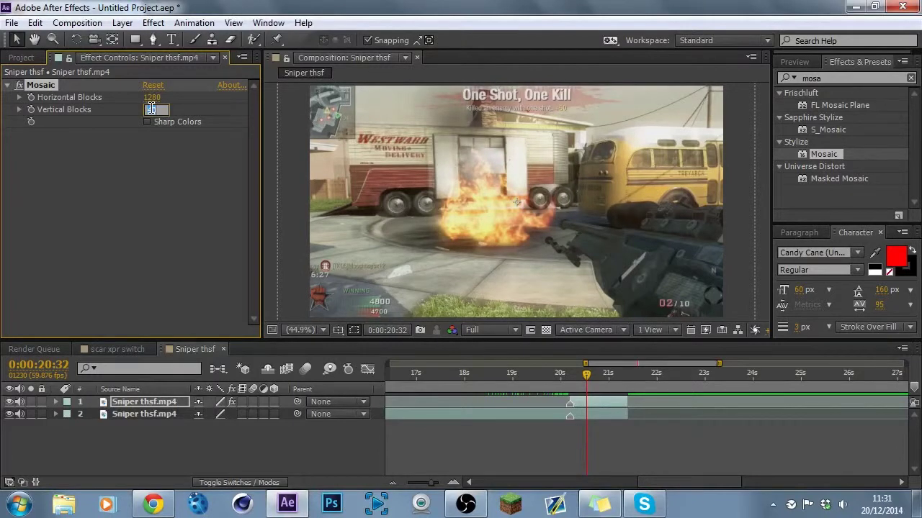
pyautogui.write('720')
pyautogui.press('Return')
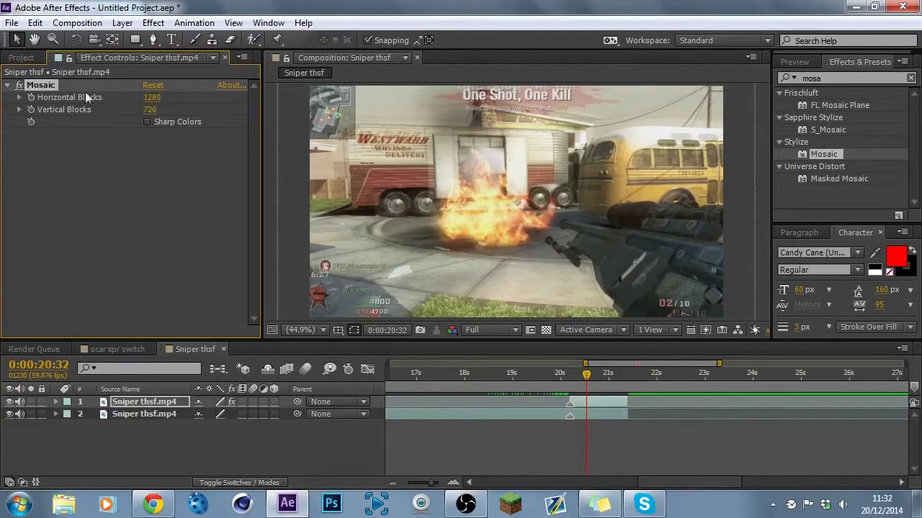
# Set the upper clip's Mosaic to 60 horizontal and 40 vertical blocks and check the frame at 0:00:20:46
pyautogui.click(19, 85)
pyautogui.click(146, 98)
pyautogui.write('60')
pyautogui.press('Return')
pyautogui.click(146, 109)
pyautogui.write('40')
pyautogui.press('Return')
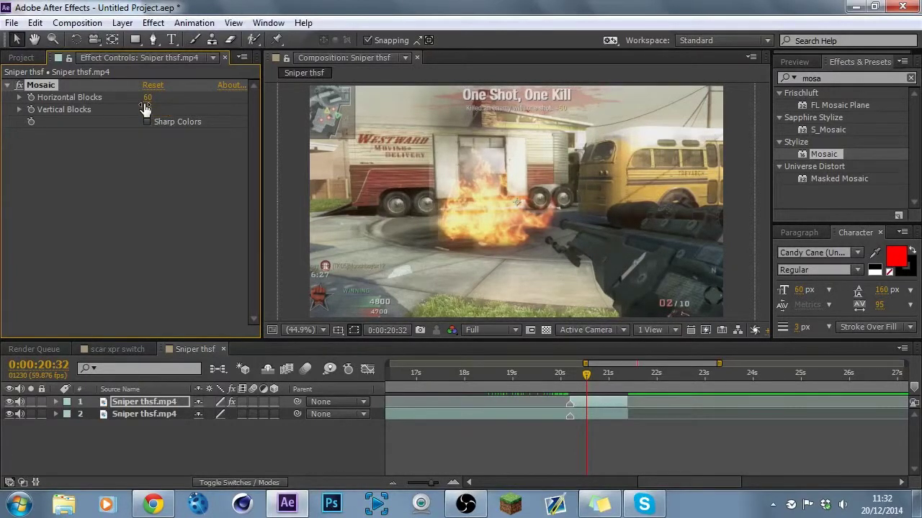
pyautogui.moveTo(587, 376)
pyautogui.mouseDown()
pyautogui.moveTo(614, 380)
pyautogui.moveTo(572, 386)
pyautogui.moveTo(596, 398)
pyautogui.moveTo(617, 379)
pyautogui.moveTo(598, 387)
pyautogui.mouseUp()
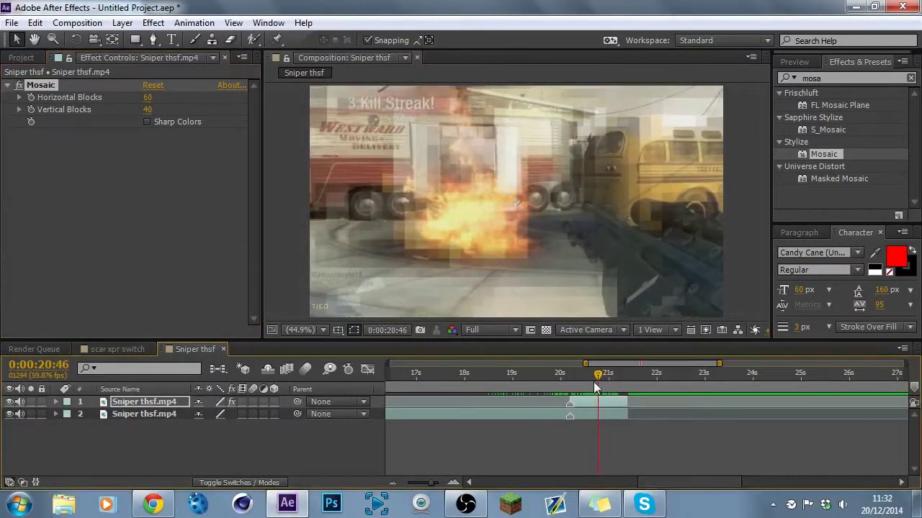
# Apply Hue/Saturation to the upper clip and start its Channel Range keyframes at 0:00:20:11 with Master Hue at 0x
pyautogui.click(835, 79)
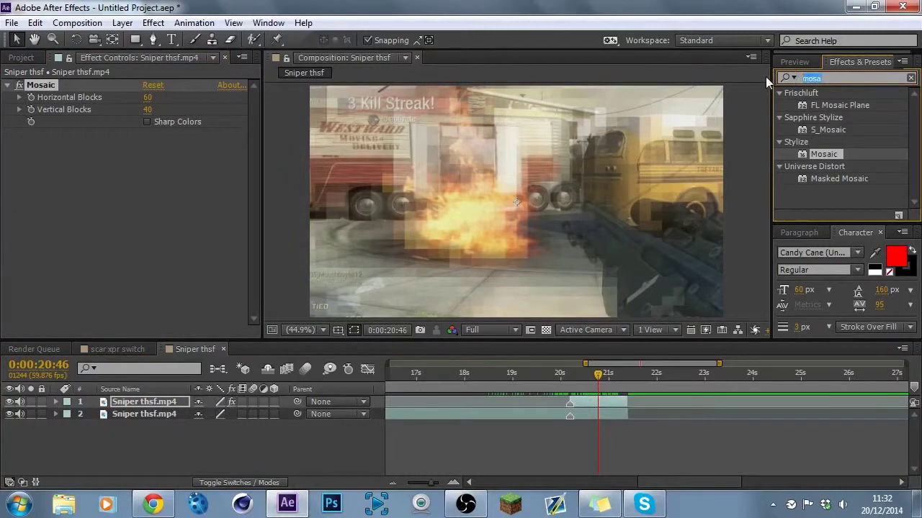
pyautogui.write('hue')
pyautogui.moveTo(835, 105); pyautogui.dragTo(569, 375)
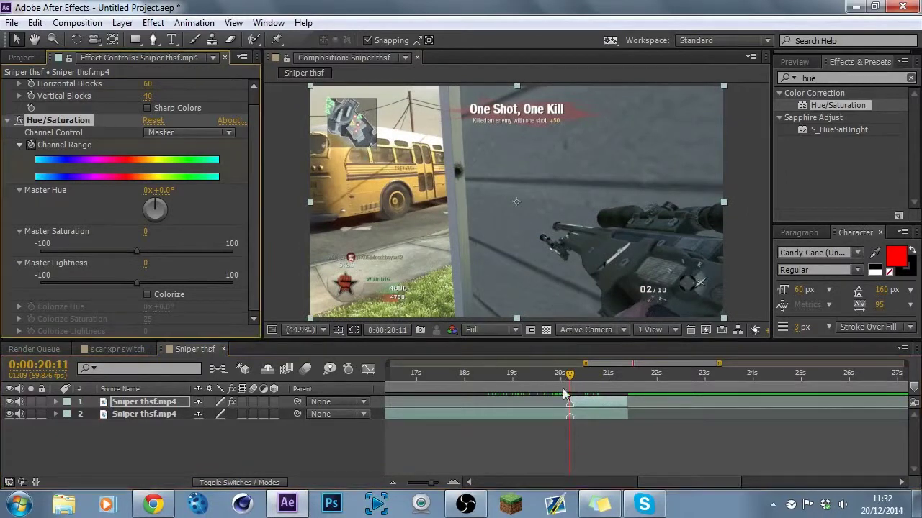
# Set the upper clip's Master Hue to 5x+0.0° at 0:00:21:23, preview the transition, and collapse both effects
pyautogui.press('space')
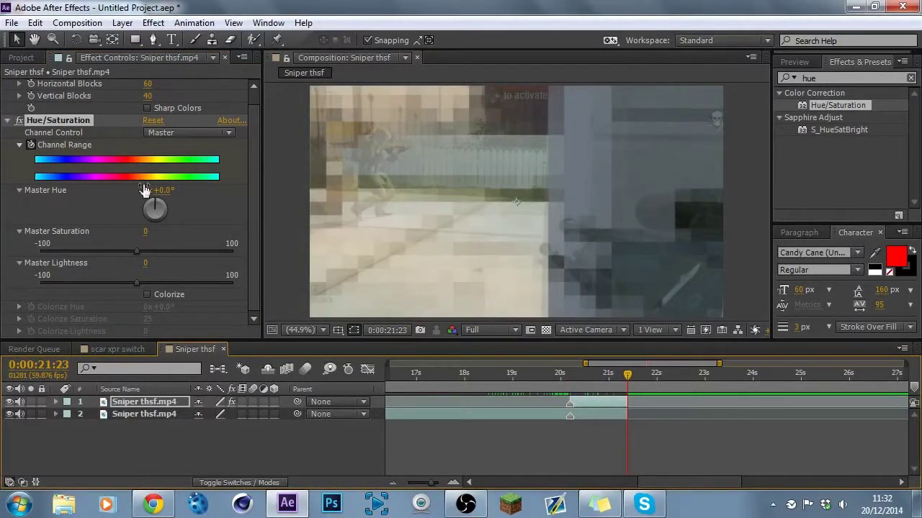
pyautogui.click(147, 190)
pyautogui.write('5')
pyautogui.press('Return')
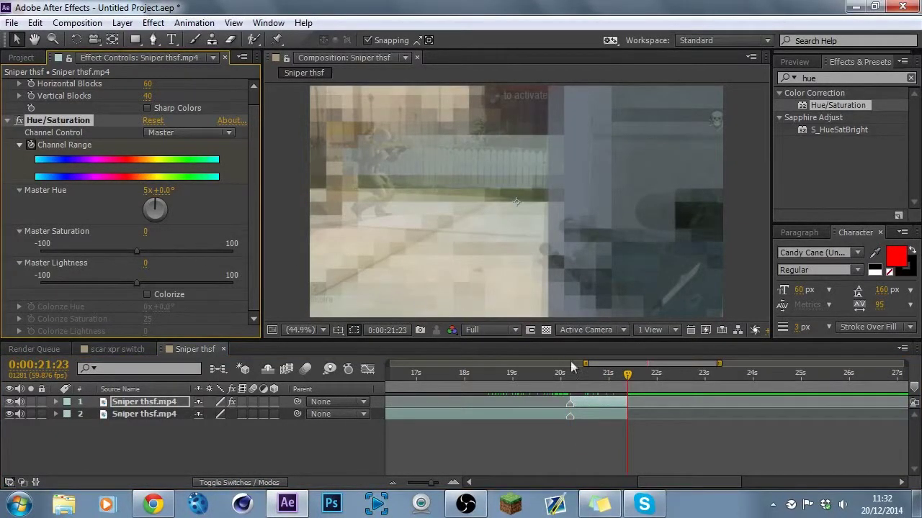
pyautogui.moveTo(625, 386); pyautogui.dragTo(555, 376)
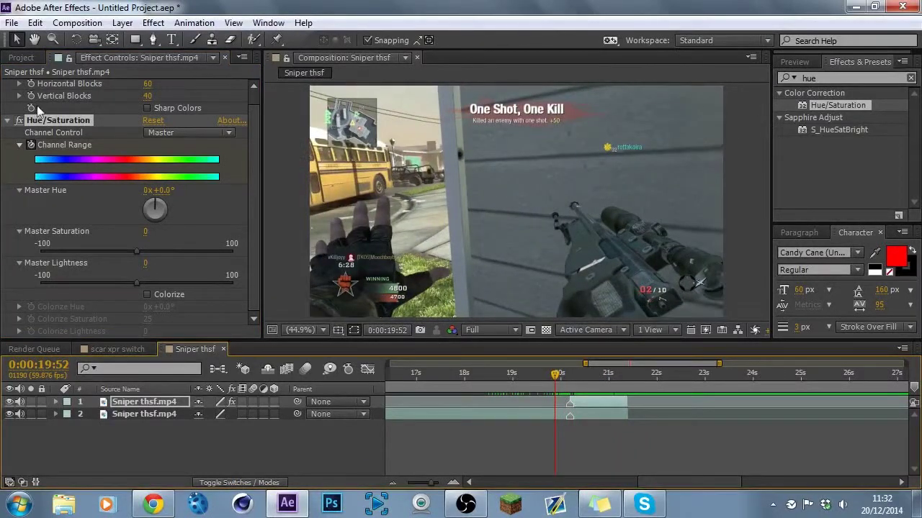
pyautogui.click(7, 120)
pyautogui.click(7, 85)
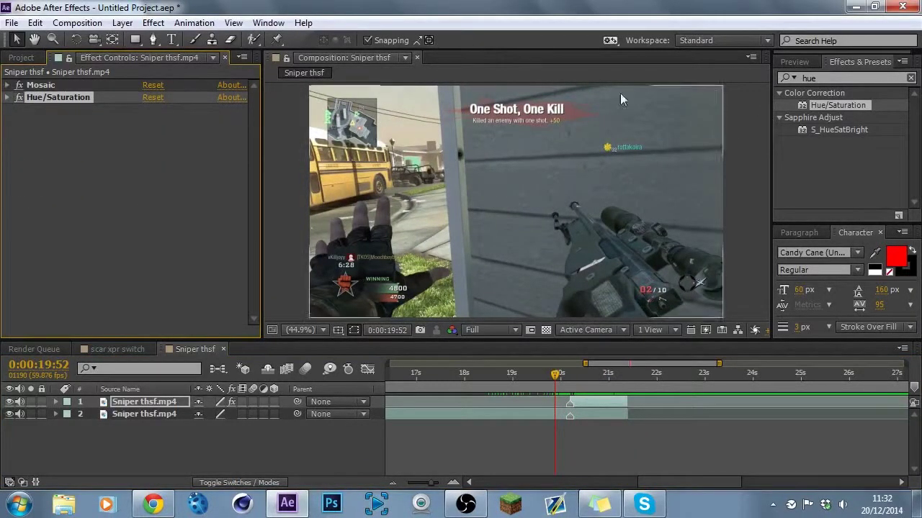
# Find Camera Lens Blur and apply it to the upper clip
pyautogui.click(849, 77)
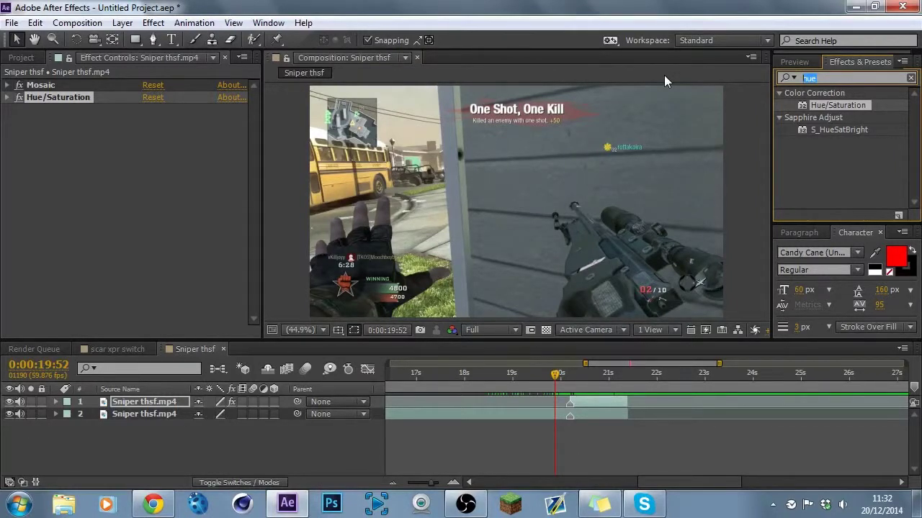
pyautogui.write('bkl')
pyautogui.press('BackSpace')
pyautogui.press('BackSpace')
pyautogui.write('lu')
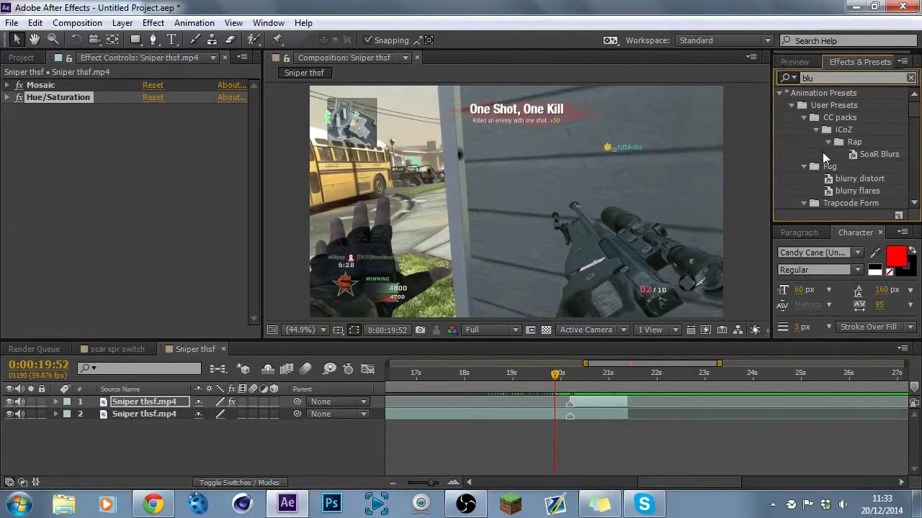
pyautogui.scroll(-4, 826, 158)
pyautogui.moveTo(843, 159); pyautogui.dragTo(597, 403)
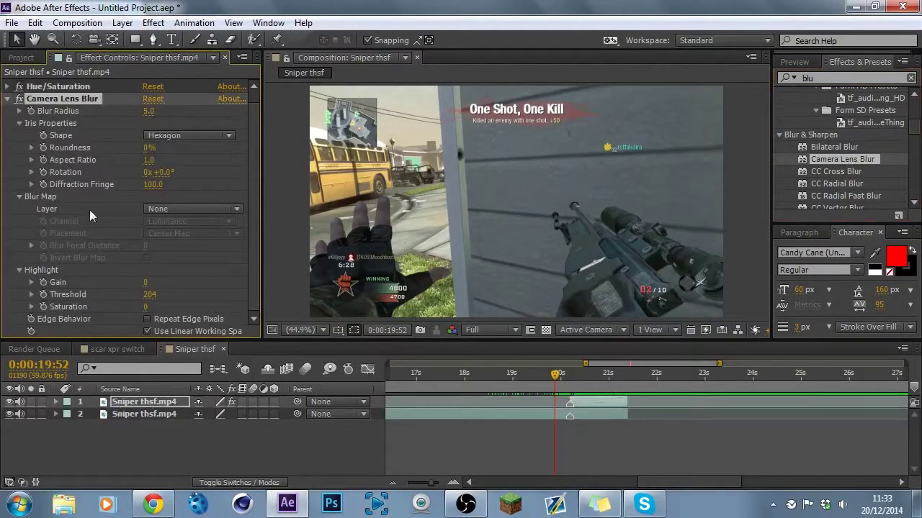
pyautogui.click(8, 99)
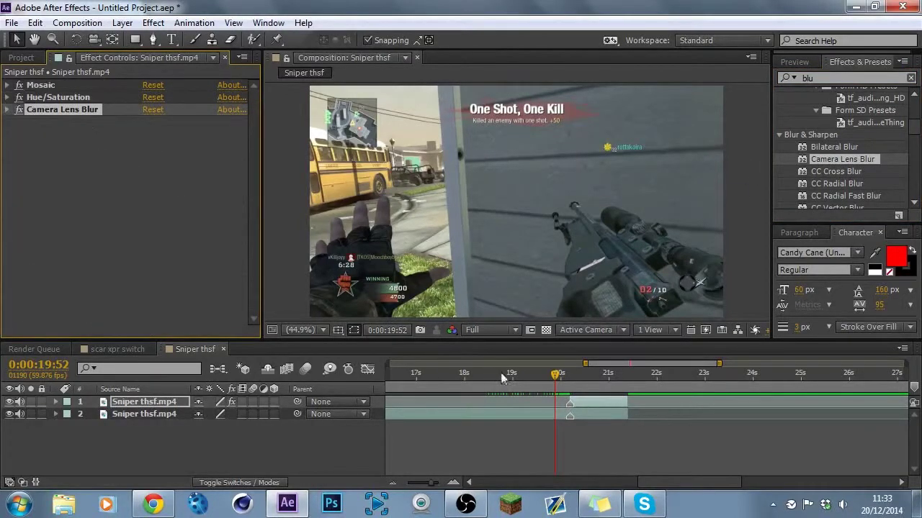
# Keyframe the upper clip's Camera Lens Blur radius at 0 at 0:00:20:11 and 5 at 0:00:21:23
pyautogui.click(569, 373)
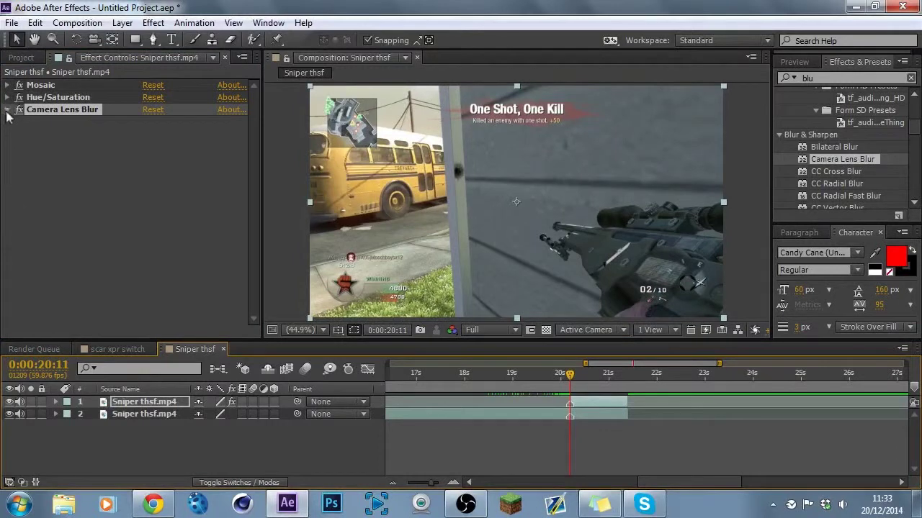
pyautogui.click(6, 110)
pyautogui.click(148, 111)
pyautogui.write('0')
pyautogui.press('Return')
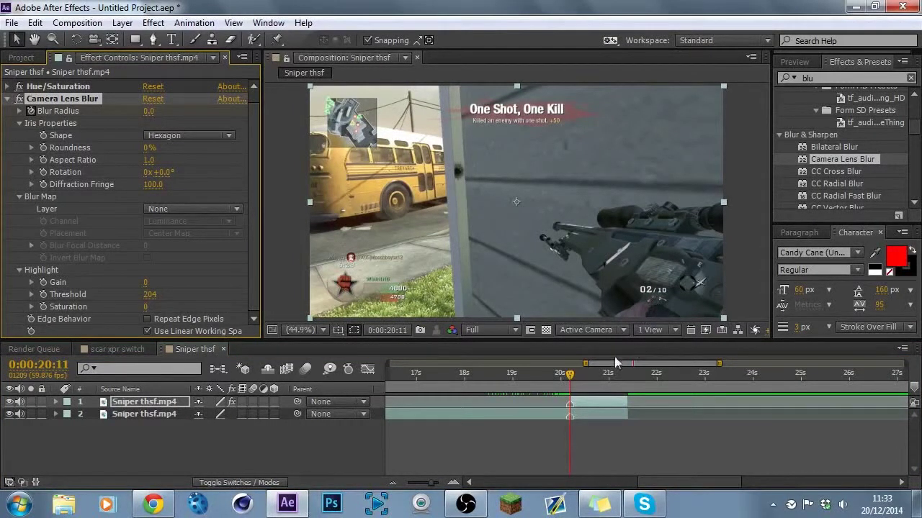
pyautogui.click(627, 372)
pyautogui.click(148, 111)
pyautogui.write('5')
pyautogui.press('Return')
# Apply Camera Lens Blur to the lower clip with the playhead at 0:00:20:11
pyautogui.click(581, 416)
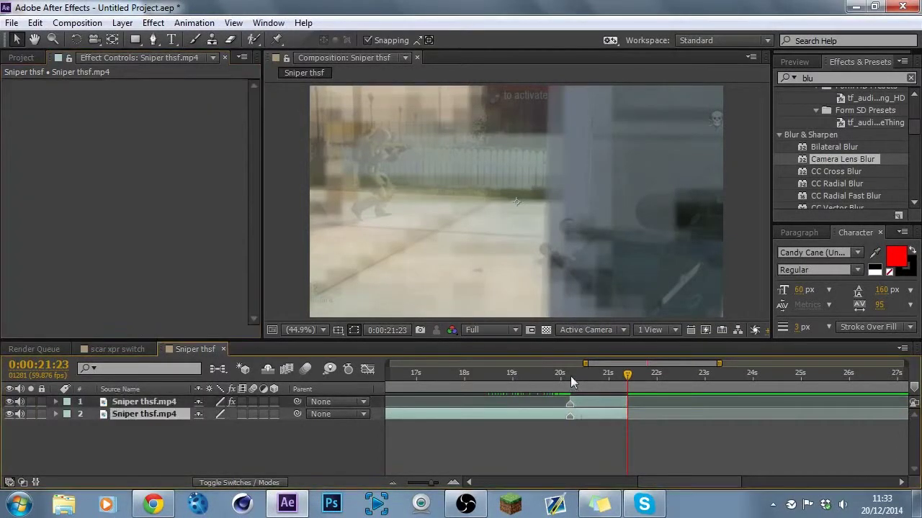
pyautogui.click(571, 374)
pyautogui.moveTo(821, 160); pyautogui.dragTo(496, 209)
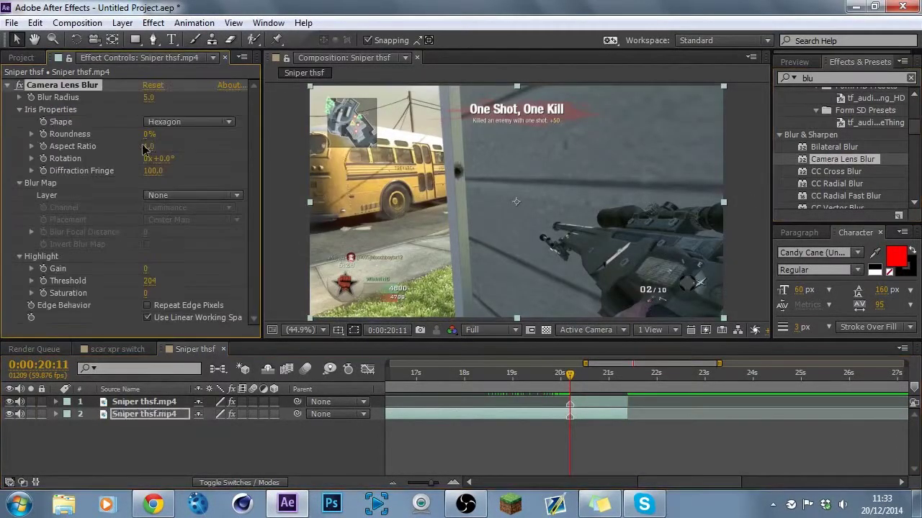
# Keyframe the lower clip's Camera Lens Blur radius at 0 at 0:00:20:11 and 10 at 0:00:21:23
pyautogui.click(151, 97)
pyautogui.write('0')
pyautogui.press('Return')
pyautogui.moveTo(569, 384); pyautogui.dragTo(627, 381)
pyautogui.click(149, 98)
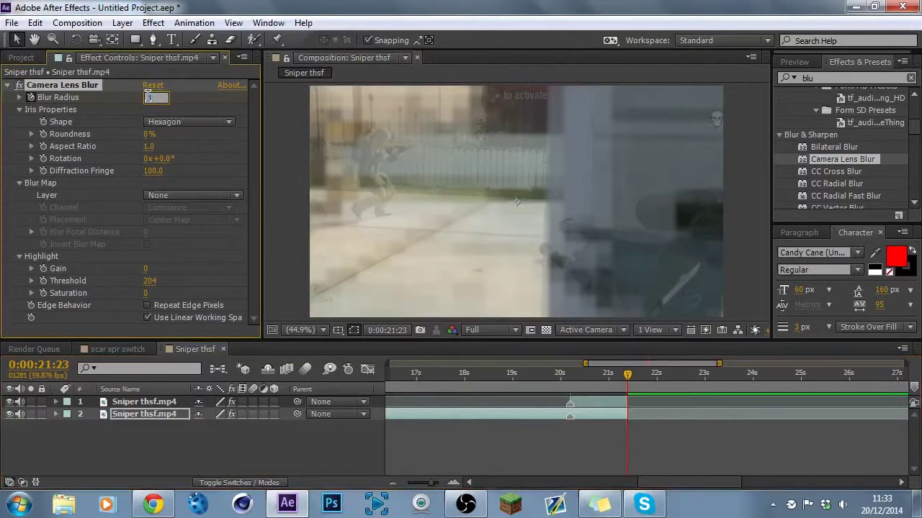
pyautogui.write('10')
pyautogui.press('Return')
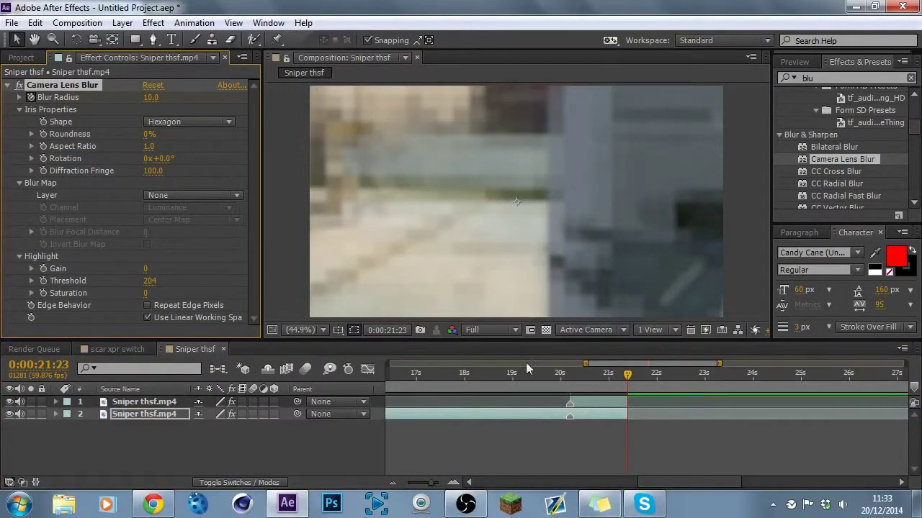
# Set the lower clip's blur radius to 5 at 0:00:21:23, collapse the effect, and scrub back through the transition
pyautogui.moveTo(611, 375)
pyautogui.mouseDown()
pyautogui.moveTo(595, 384)
pyautogui.moveTo(627, 377)
pyautogui.mouseUp()
pyautogui.click(150, 98)
pyautogui.write('5')
pyautogui.press('Return')
pyautogui.click(8, 85)
pyautogui.moveTo(624, 383); pyautogui.dragTo(560, 377)
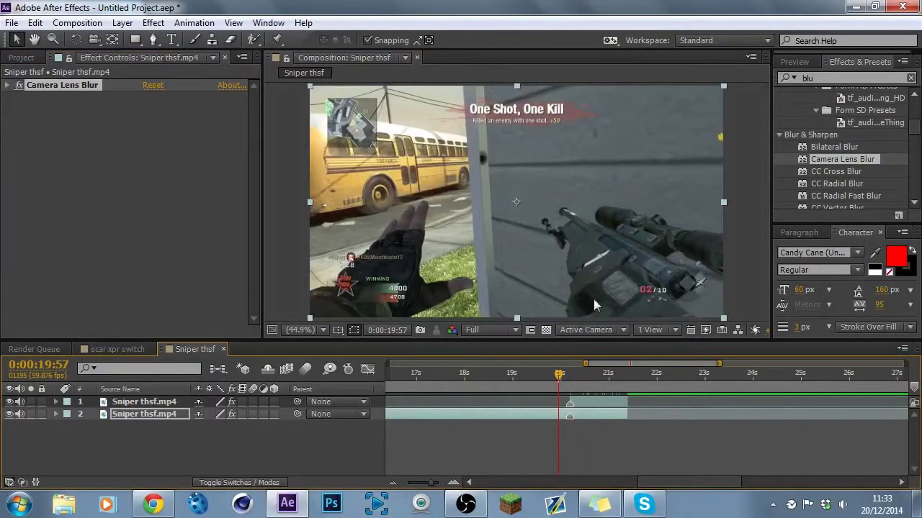
# Add an adjustment layer with the playhead at 0:00:18:16 and place it above both clips
pyautogui.click(479, 375)
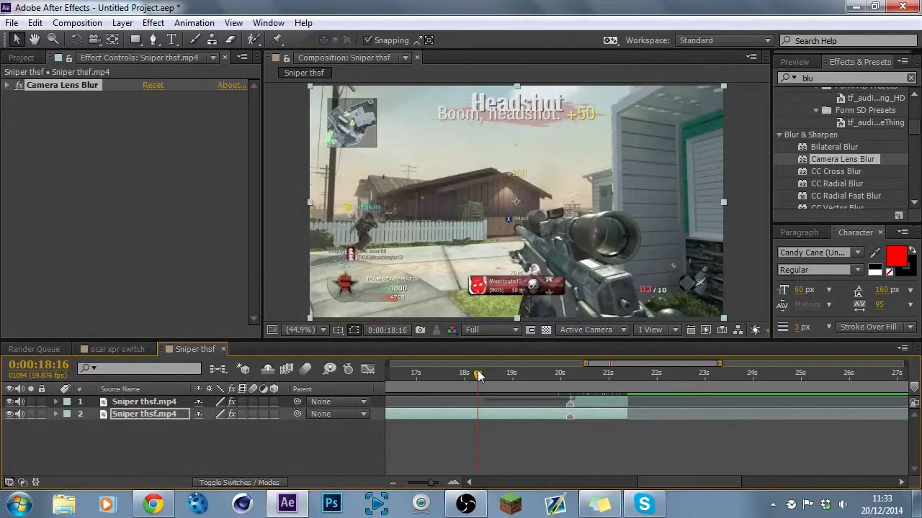
pyautogui.hotkey('ctrl', 'alt', 'y')
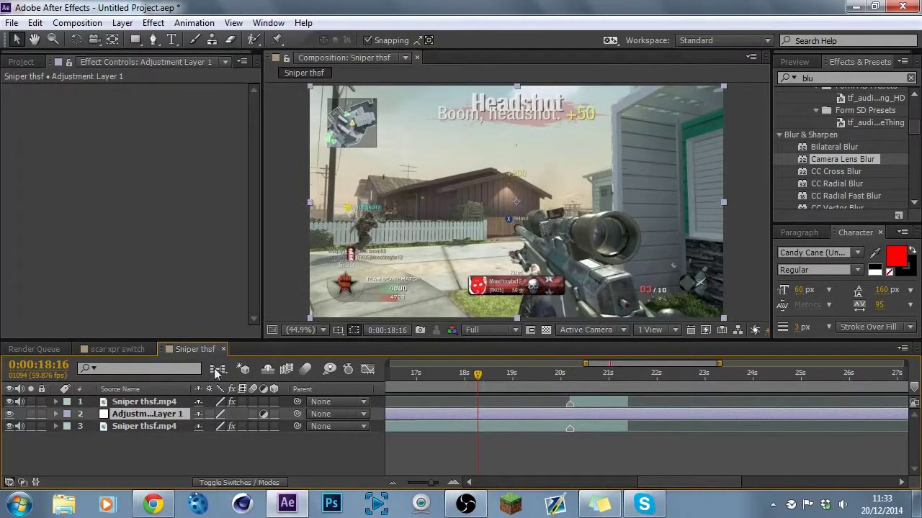
pyautogui.moveTo(153, 414); pyautogui.dragTo(151, 401)
# Find the OCC Week 145 color correction preset in the CC folder and apply it to the adjustment layer
pyautogui.doubleClick(849, 78)
pyautogui.write('cc')
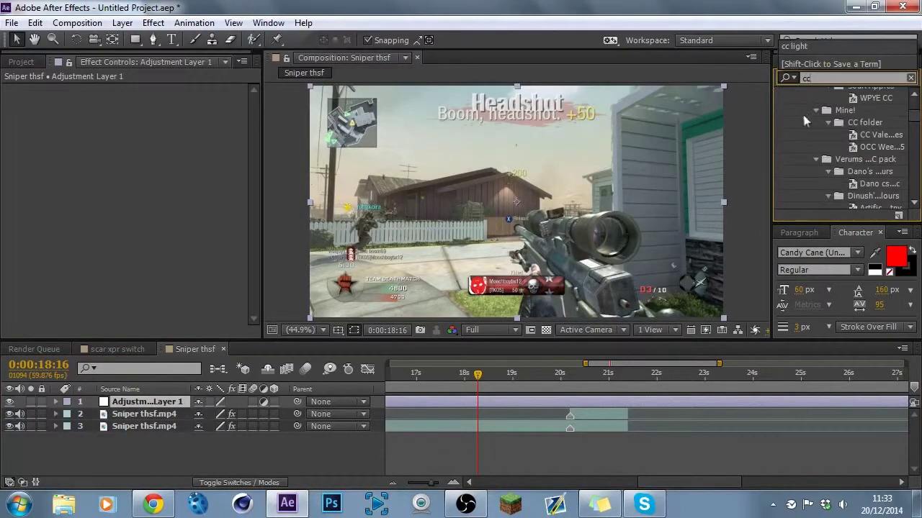
pyautogui.click(809, 114)
pyautogui.scroll(1, 861, 155)
pyautogui.scroll(-1, 864, 161)
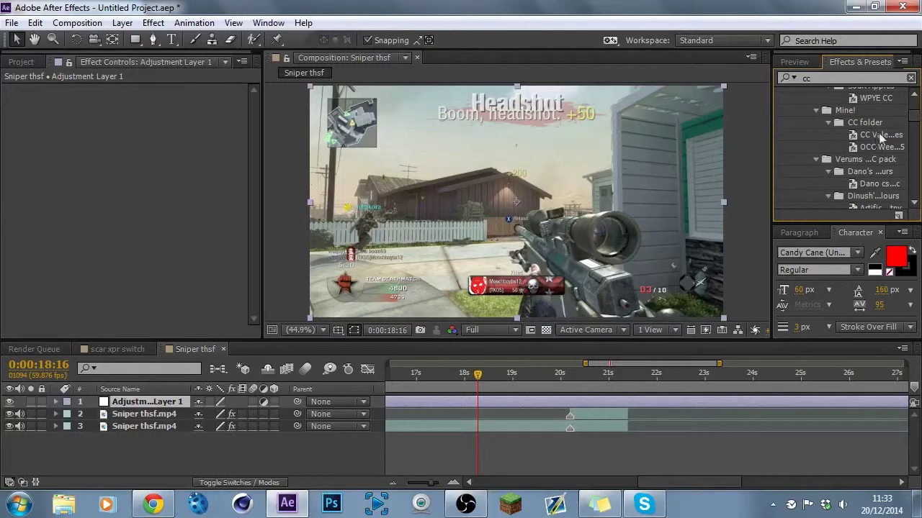
pyautogui.click(878, 133)
pyautogui.moveTo(770, 155); pyautogui.dragTo(733, 153)
pyautogui.click(855, 144)
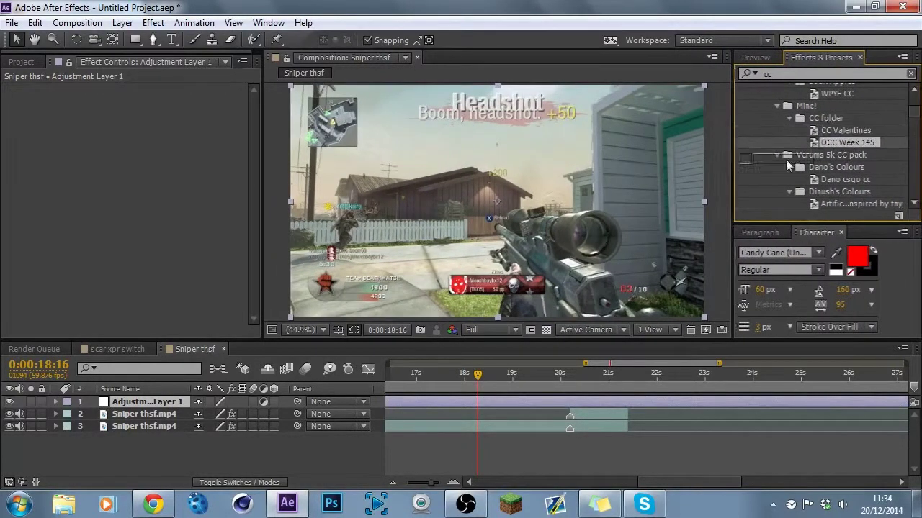
pyautogui.moveTo(578, 401); pyautogui.dragTo(575, 401)
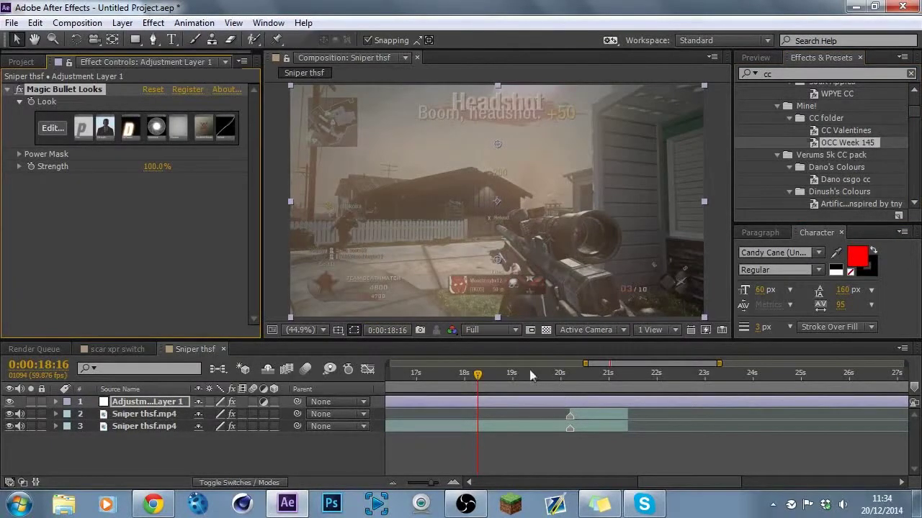
# Add a second adjustment layer and place it directly below the first one
pyautogui.moveTo(519, 376); pyautogui.dragTo(545, 392)
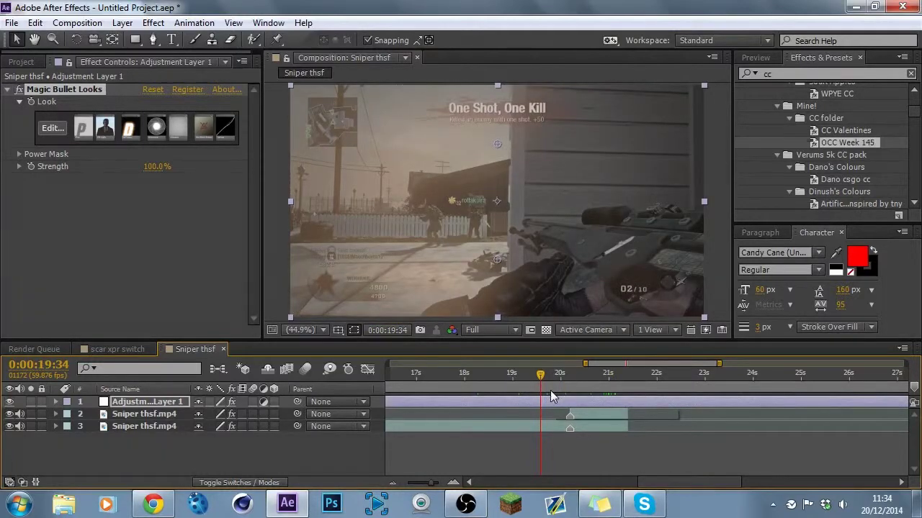
pyautogui.hotkey('ctrl', 'alt', 'y')
pyautogui.moveTo(151, 404); pyautogui.dragTo(154, 424)
# Search the effects for rsmb and apply RSMB Pro to the second adjustment layer
pyautogui.click(801, 74)
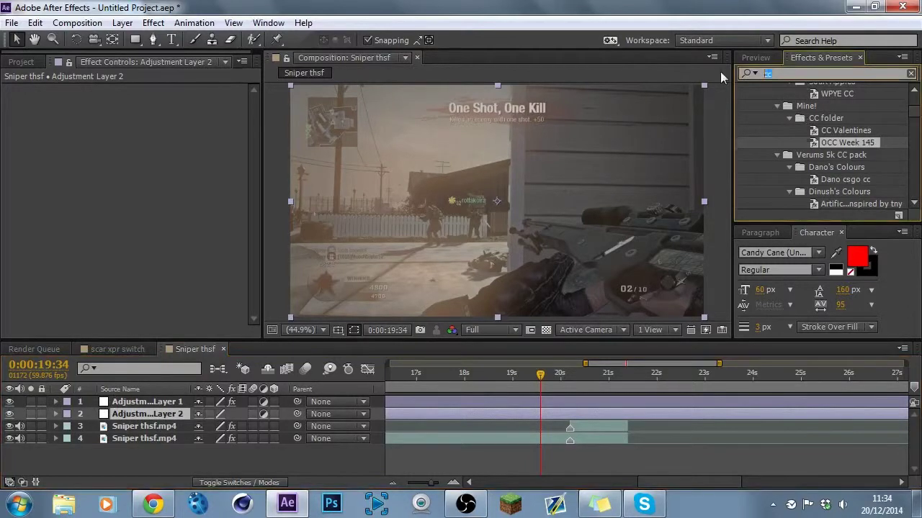
pyautogui.write('rs')
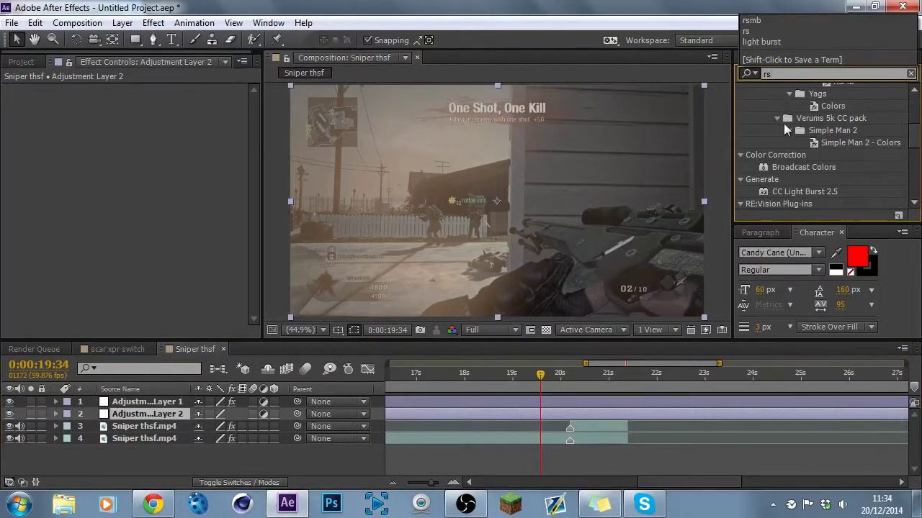
pyautogui.write('mn')
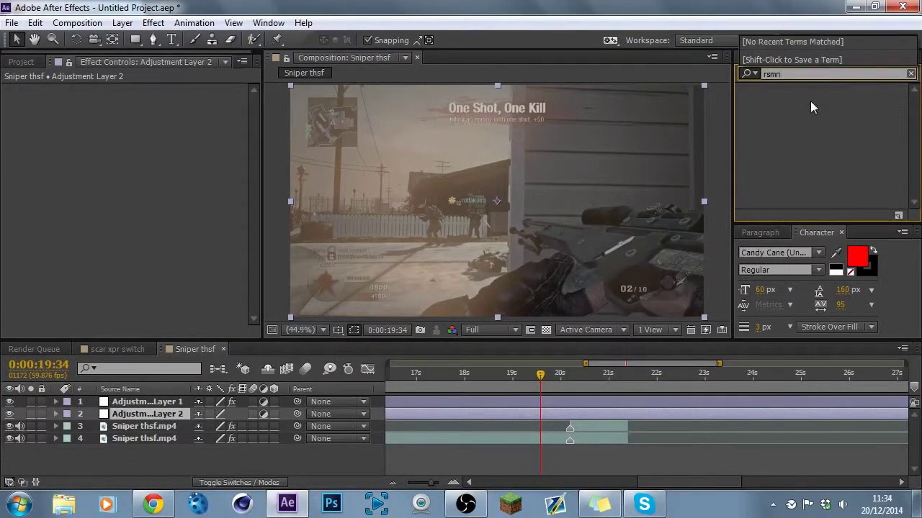
pyautogui.press('BackSpace')
pyautogui.write('b')
pyautogui.scroll(-1, 786, 126)
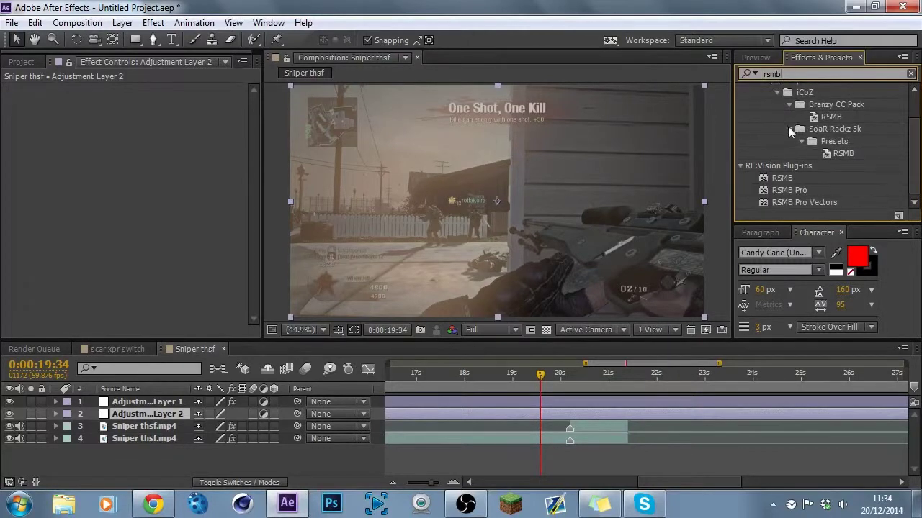
pyautogui.moveTo(786, 192); pyautogui.dragTo(592, 409)
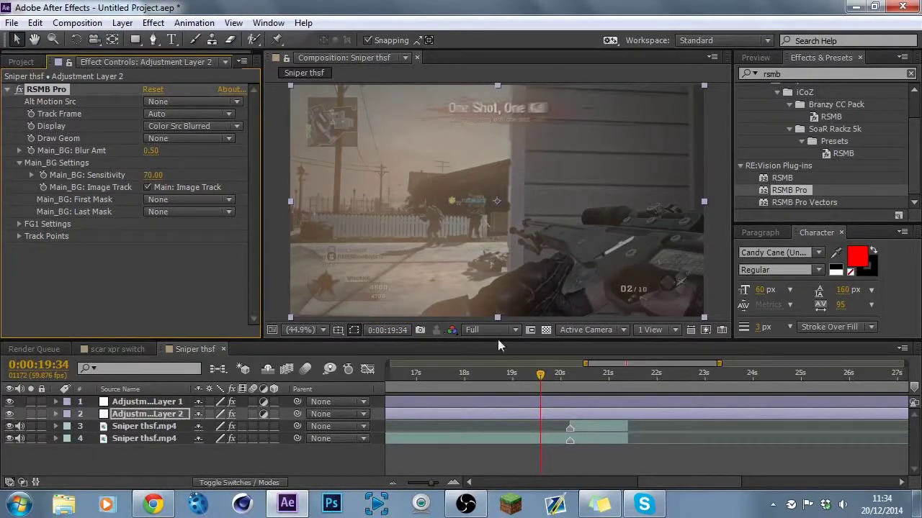
# Enlarge the composition view and preview the graded, motion-blurred footage from 0:00:18:46
pyautogui.click(525, 374)
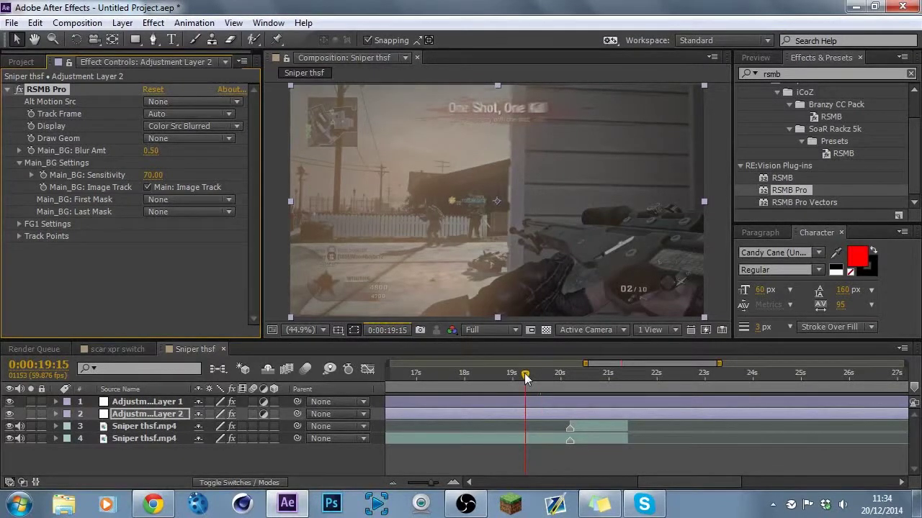
pyautogui.moveTo(525, 380); pyautogui.dragTo(502, 380)
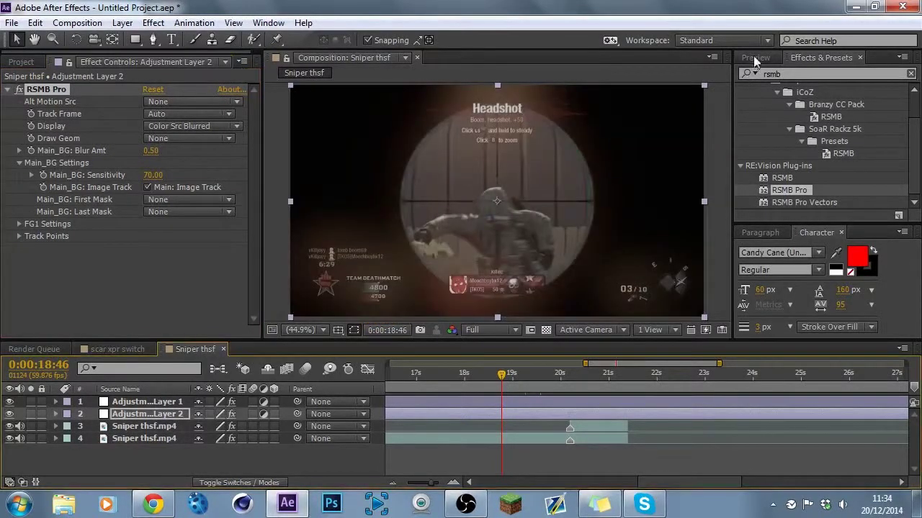
pyautogui.click(755, 58)
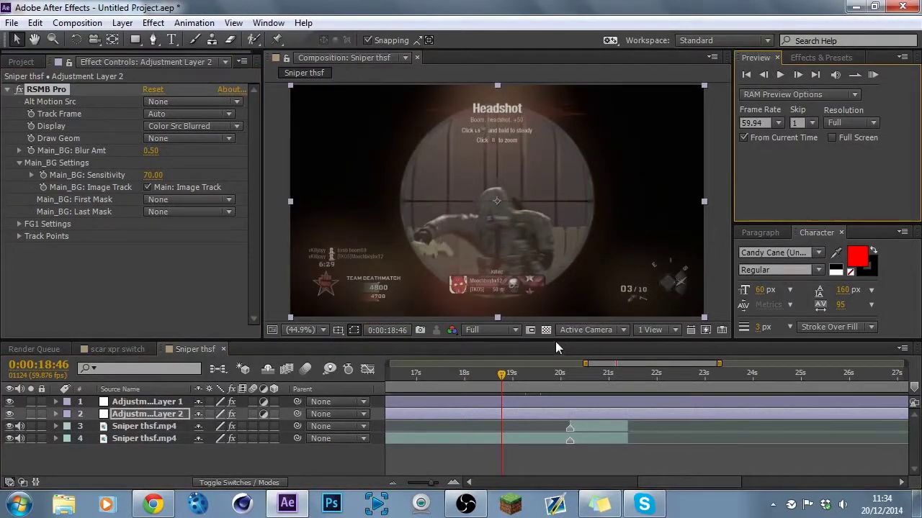
pyautogui.moveTo(556, 344); pyautogui.dragTo(556, 422)
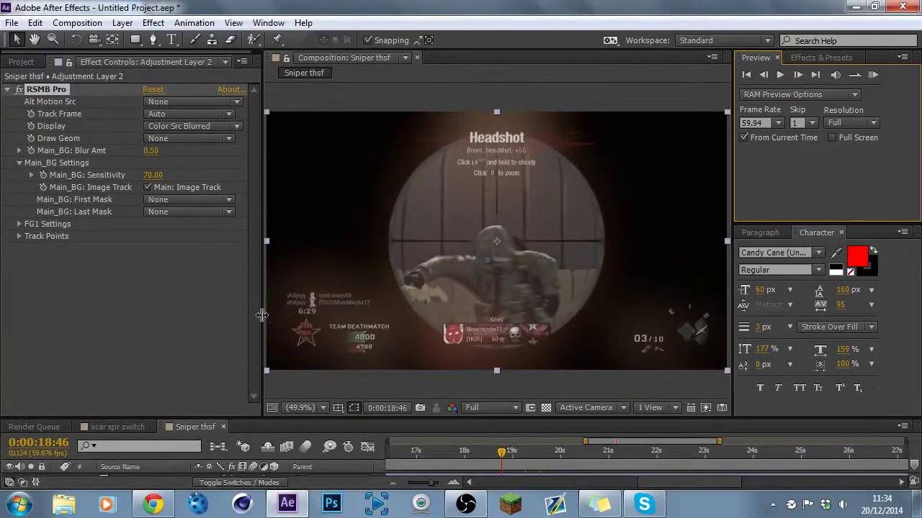
pyautogui.moveTo(261, 315); pyautogui.dragTo(166, 315)
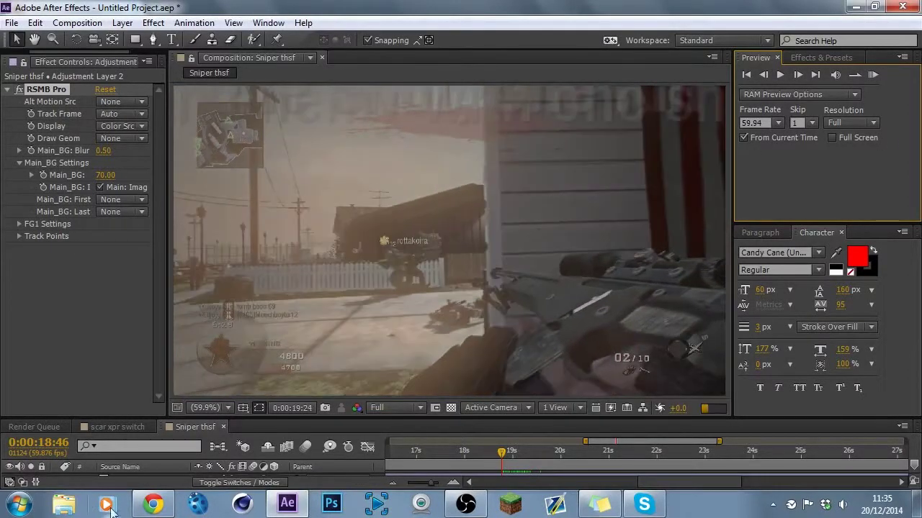
# Switch to Chrome, watch the transitions around 1:22 and 1:28 in the reference YouTube video, and return to After Effects
pyautogui.click(153, 504)
pyautogui.click(366, 426)
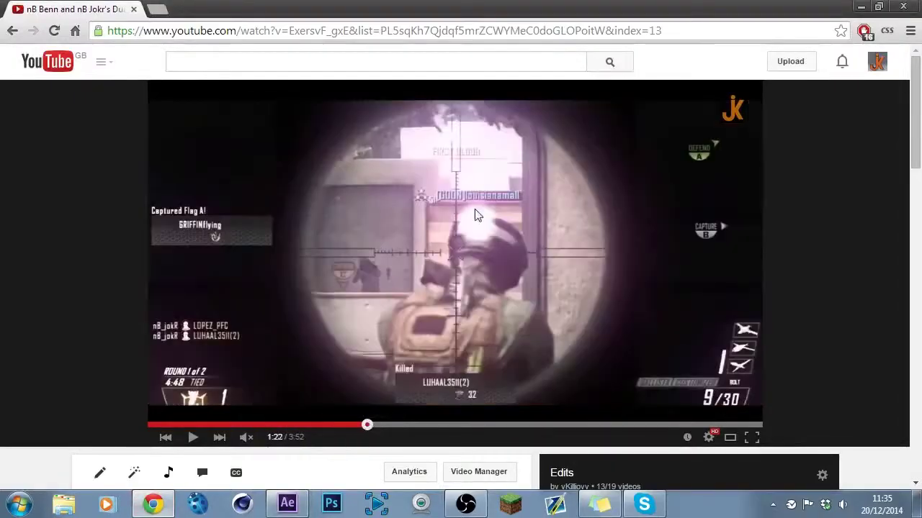
pyautogui.click(482, 300)
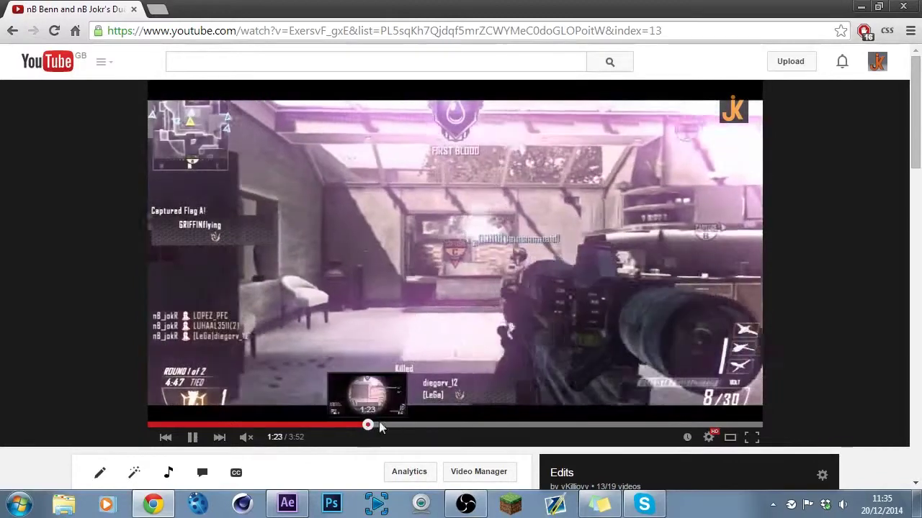
pyautogui.click(380, 426)
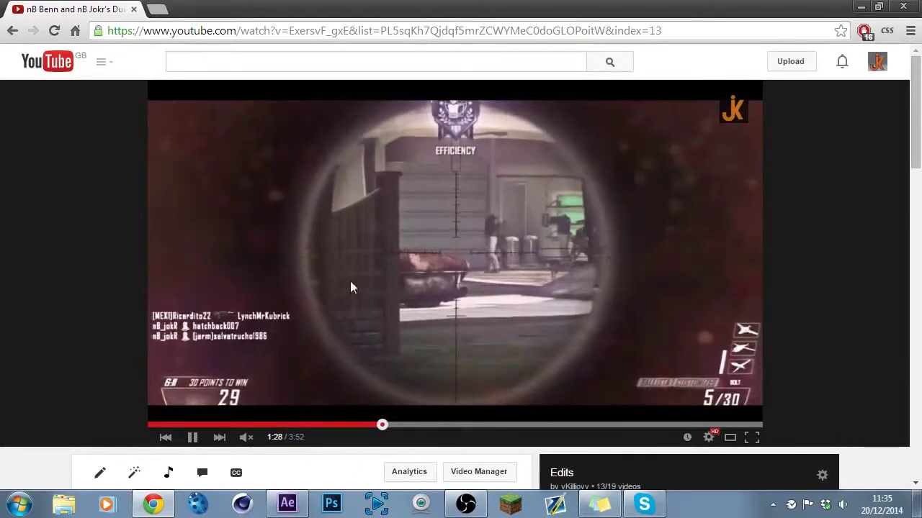
pyautogui.rightClick(350, 287)
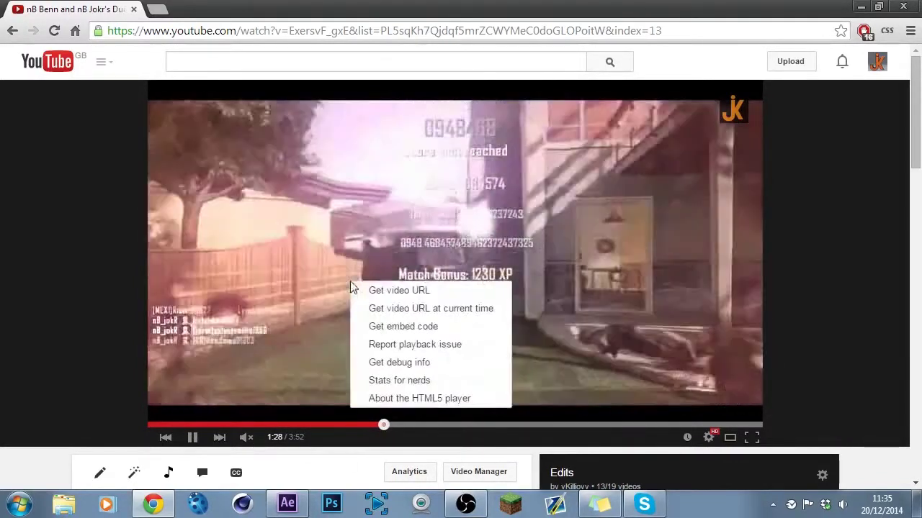
pyautogui.click(39, 264)
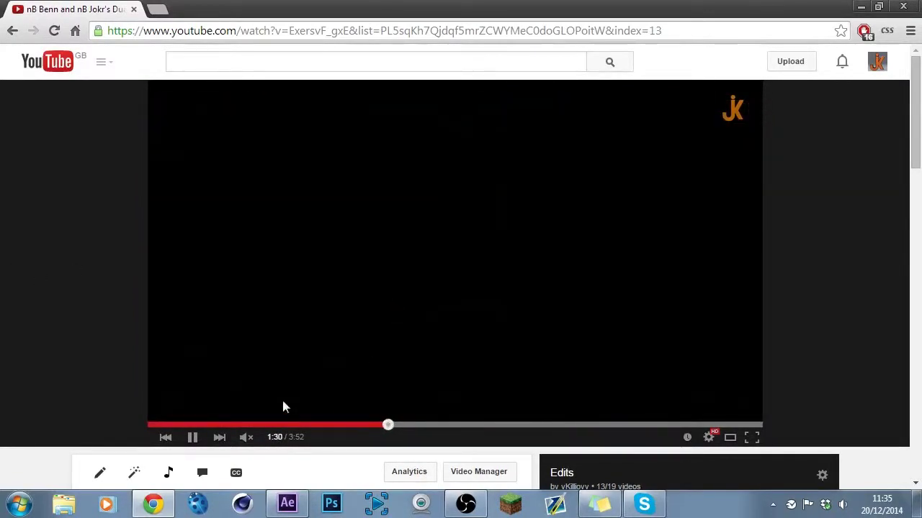
pyautogui.click(333, 199)
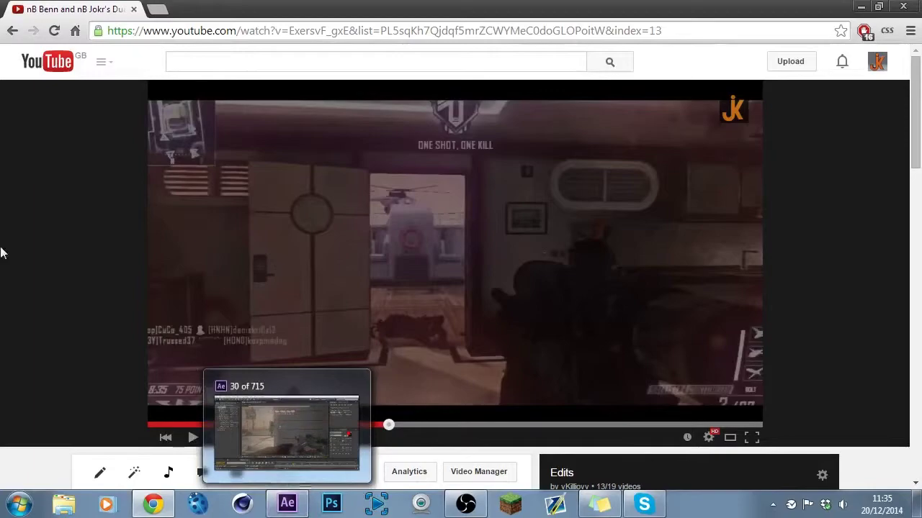
pyautogui.click(287, 504)
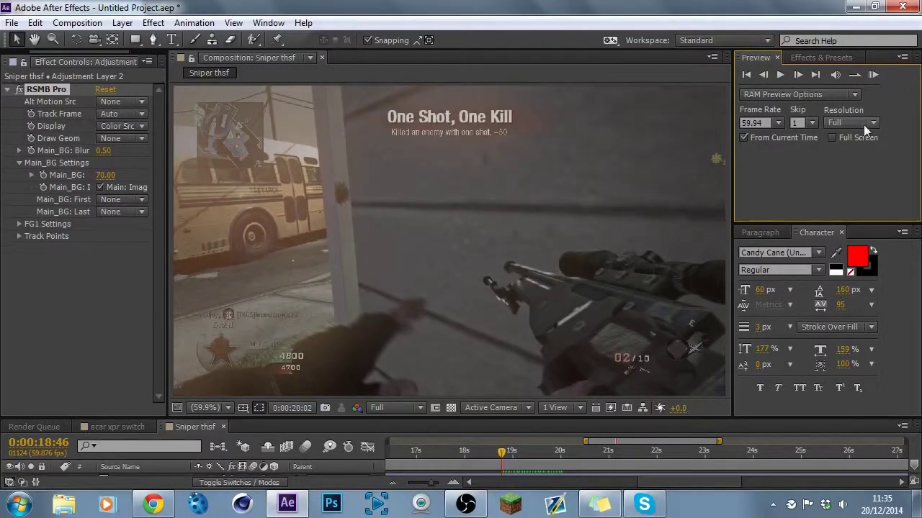
pyautogui.click(466, 504)
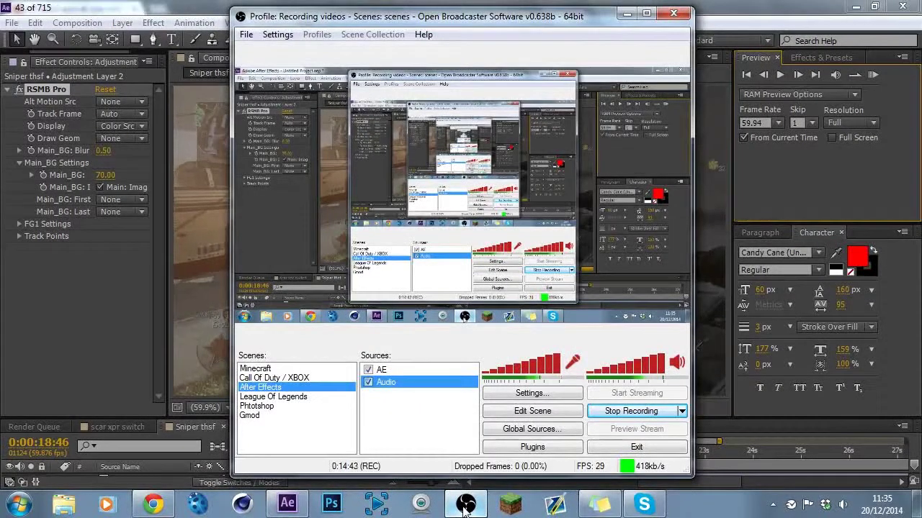
pyautogui.click(466, 504)
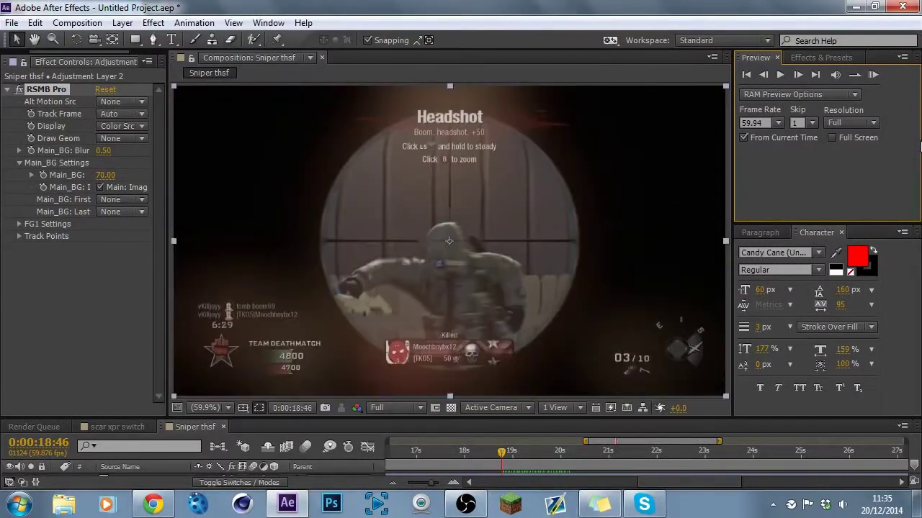
# Zoom the composition view out to 50% and set the RAM preview resolution to Half
pyautogui.press(',')
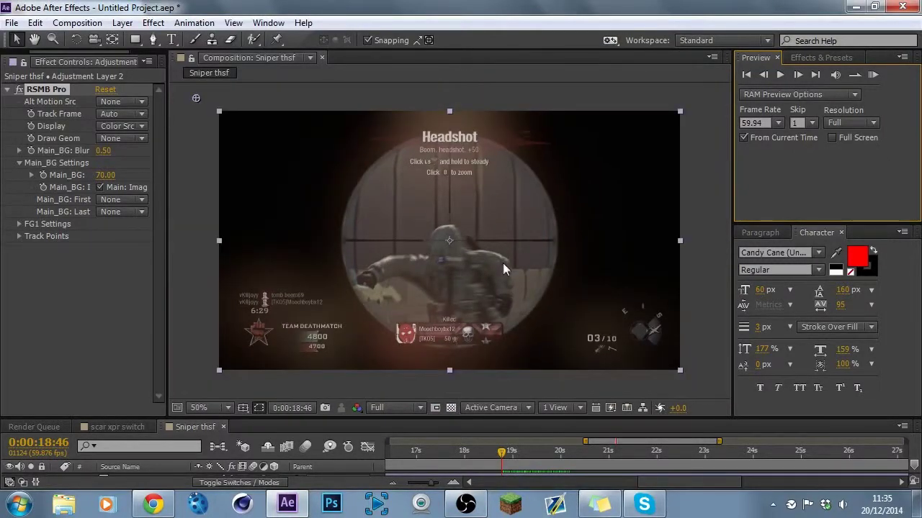
pyautogui.click(852, 123)
pyautogui.click(850, 178)
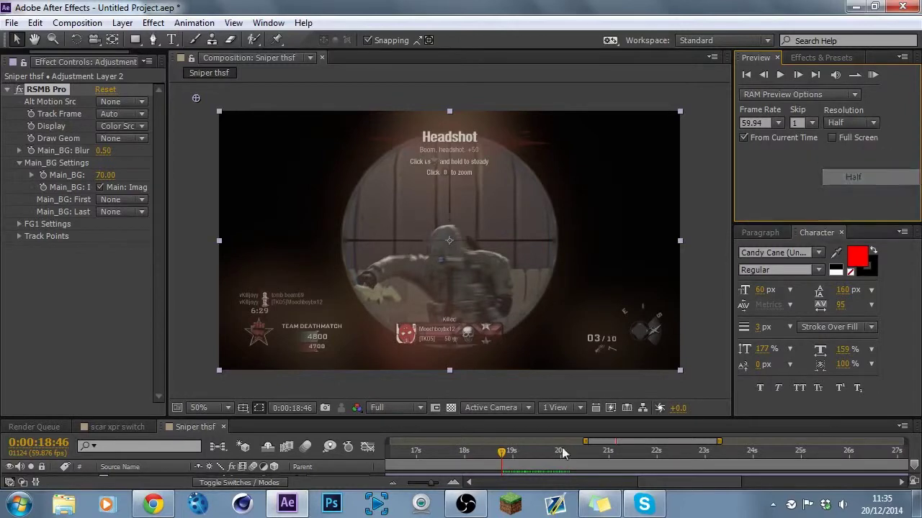
# Preview the transition at half resolution from 0:00:19:29, resizing the composition view and timeline as needed
pyautogui.moveTo(569, 423); pyautogui.dragTo(568, 341)
pyautogui.click(537, 382)
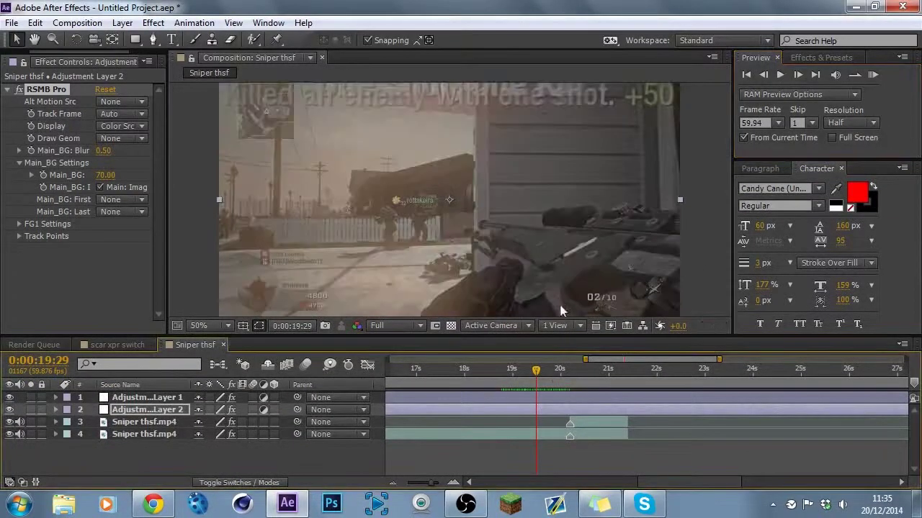
pyautogui.moveTo(535, 335); pyautogui.dragTo(569, 393)
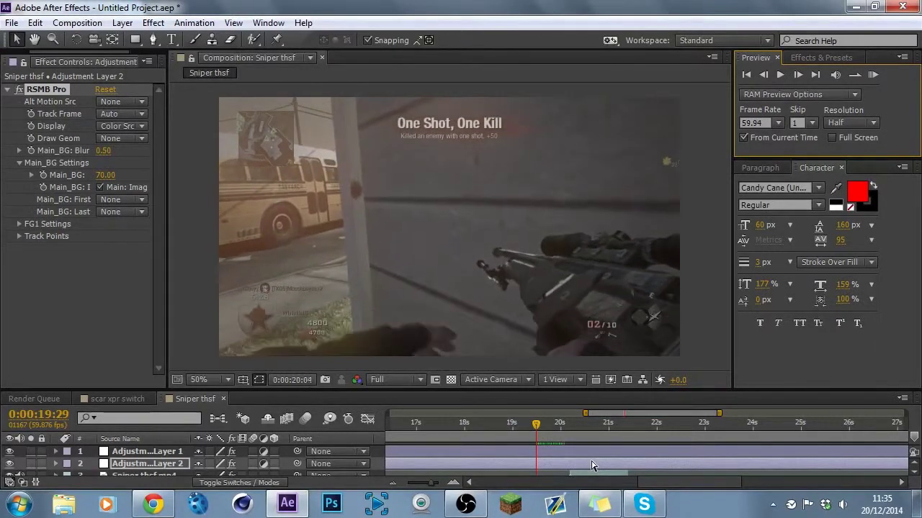
pyautogui.press('space')
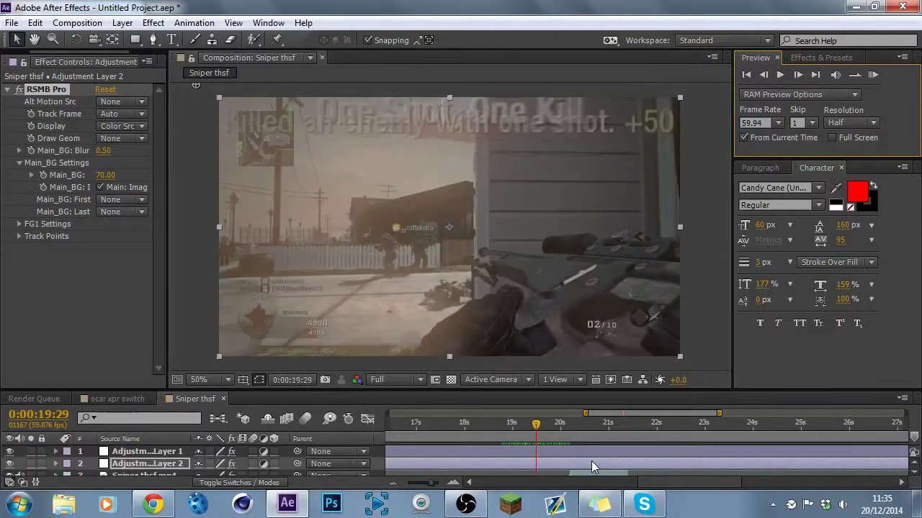
pyautogui.press('space')
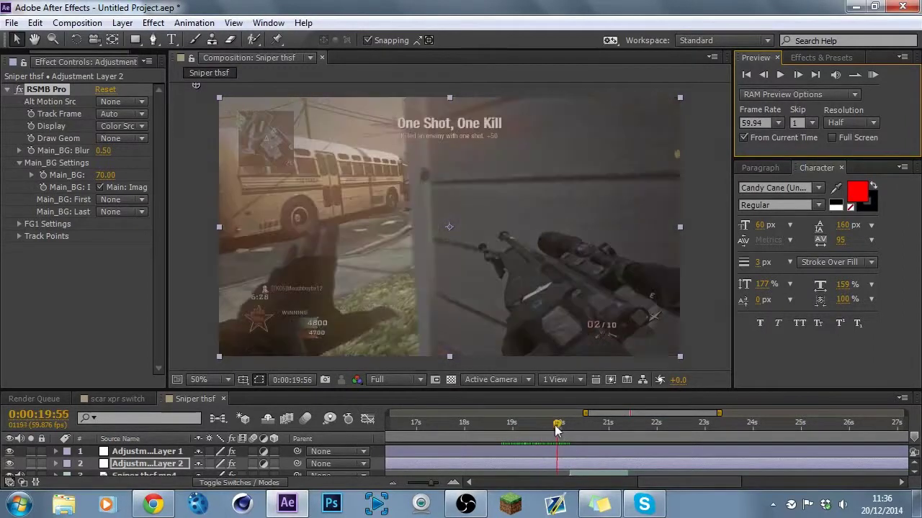
# Set the RAM preview to Skip 2 and Third resolution and preview the transition from 0:00:19:55
pyautogui.click(811, 124)
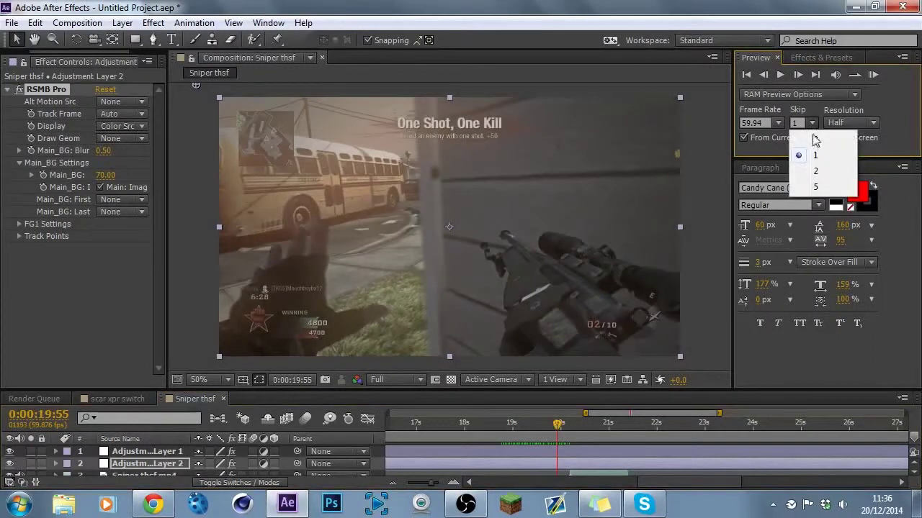
pyautogui.click(814, 172)
pyautogui.click(852, 124)
pyautogui.click(856, 192)
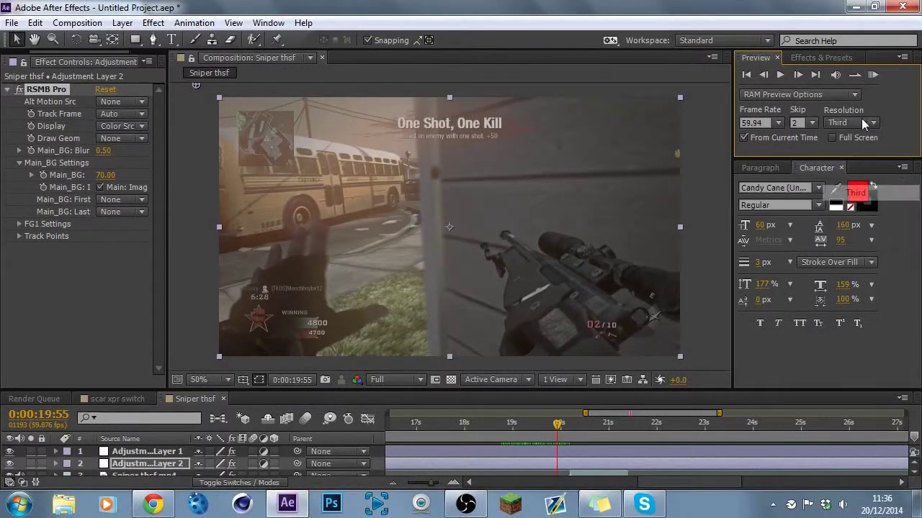
pyautogui.click(872, 75)
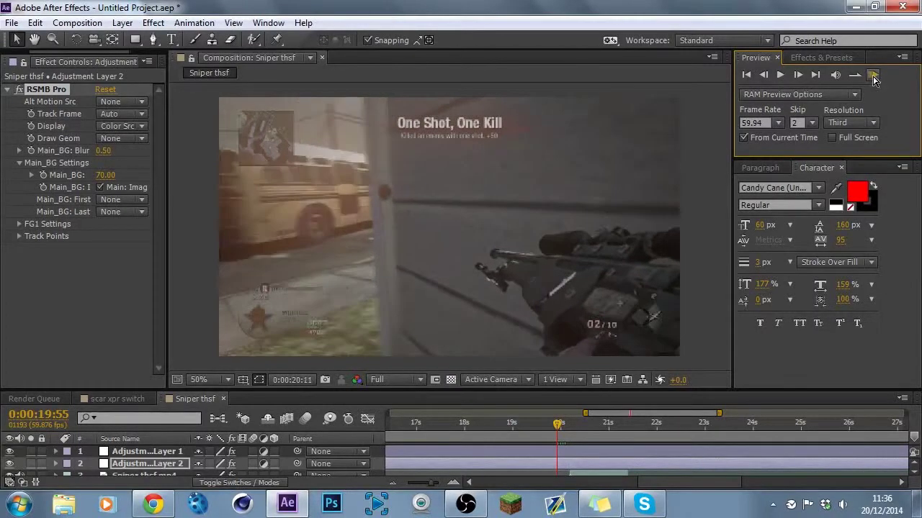
pyautogui.click(873, 76)
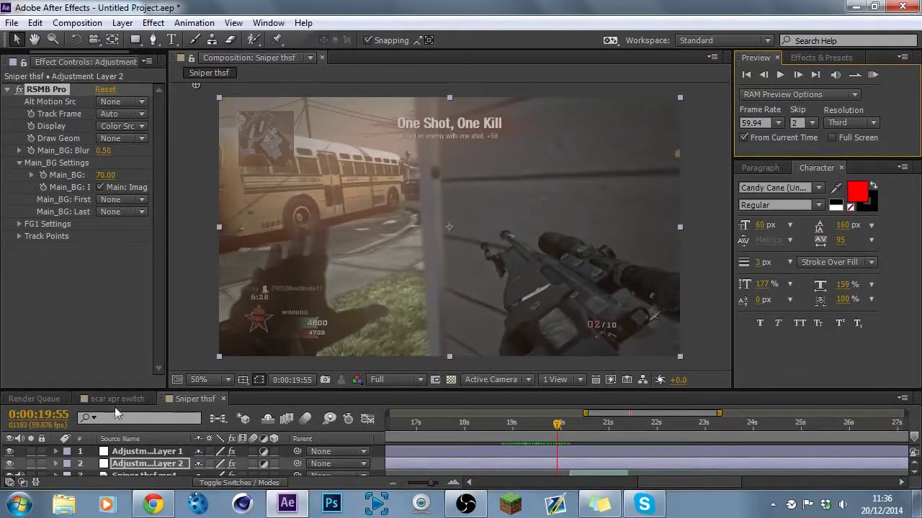
pyautogui.click(873, 74)
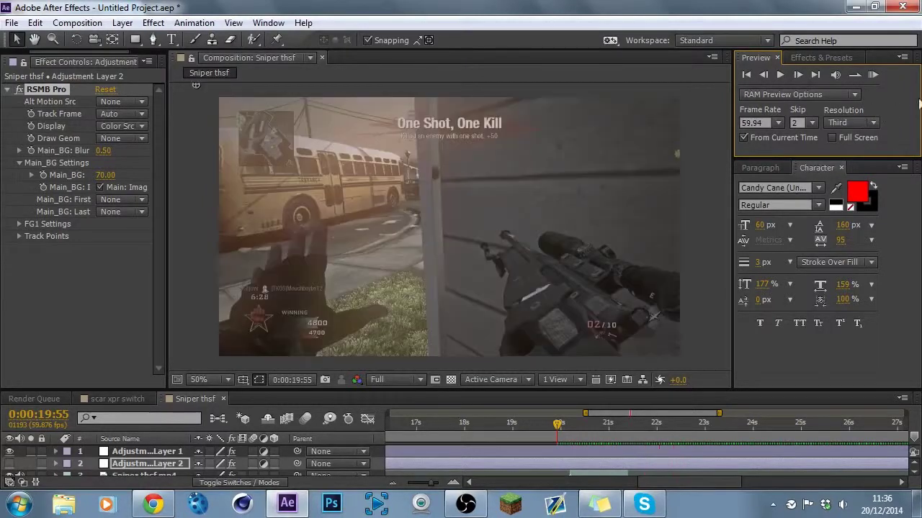
# Set the RAM preview to Skip 1 and Full resolution and play the transition from 0:00:19:55
pyautogui.click(805, 122)
pyautogui.click(813, 153)
pyautogui.click(853, 122)
pyautogui.click(841, 154)
pyautogui.click(872, 75)
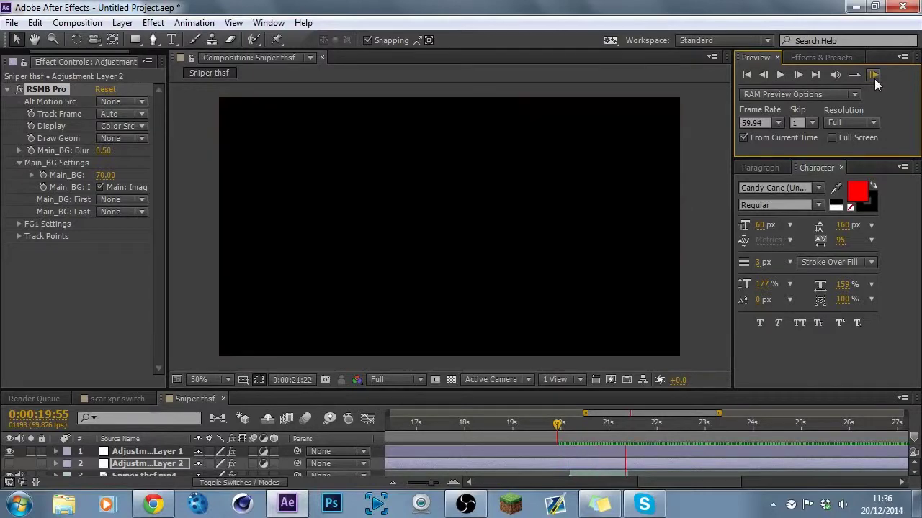
pyautogui.press('space')
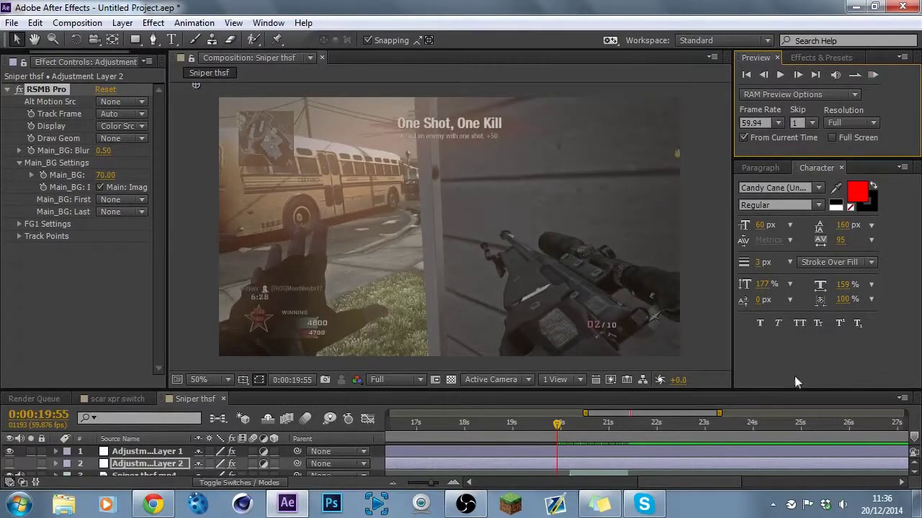
# Delete the RSMB Pro adjustment layer and remove the Magic Bullet Looks effect from Adjustment Layer 1
pyautogui.press('Delete')
pyautogui.click(146, 465)
pyautogui.press('Delete')
pyautogui.click(155, 450)
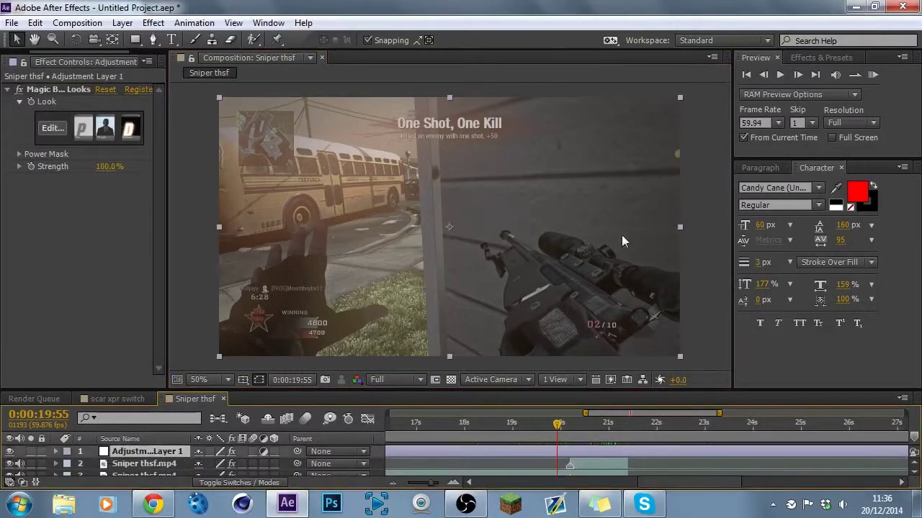
pyautogui.click(64, 88)
pyautogui.press('Delete')
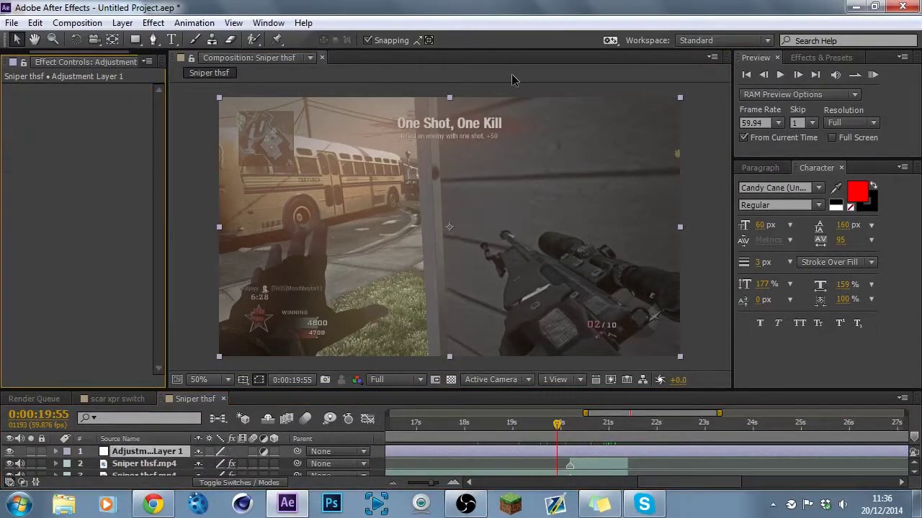
# Enlarge the effects and presets list and replace its search term with "cc"
pyautogui.click(824, 57)
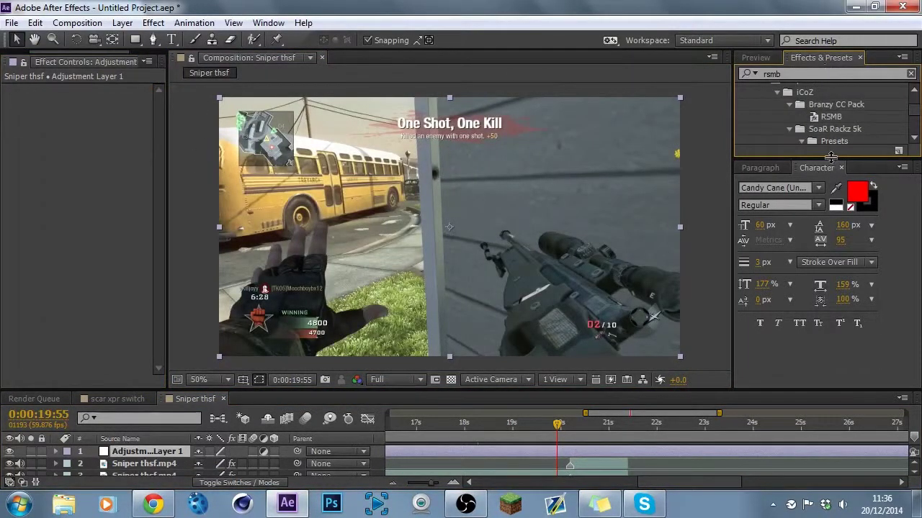
pyautogui.moveTo(831, 157); pyautogui.dragTo(828, 256)
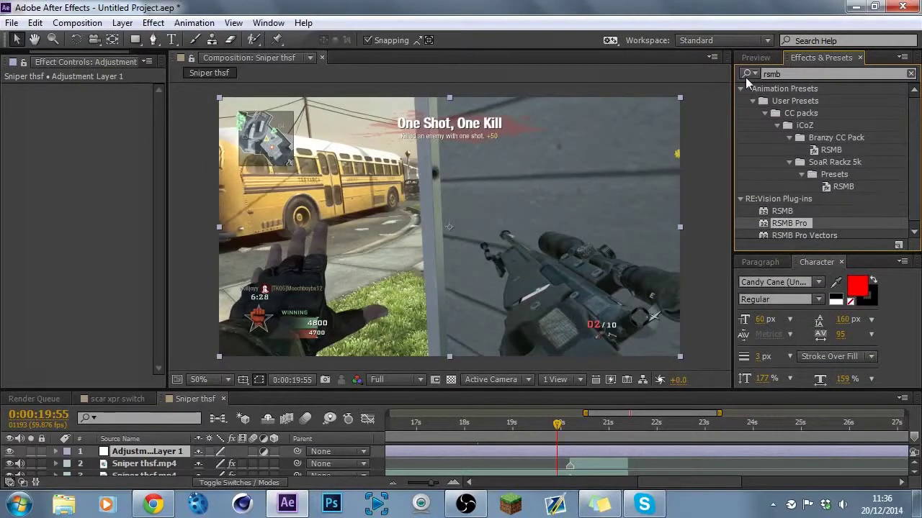
pyautogui.click(910, 75)
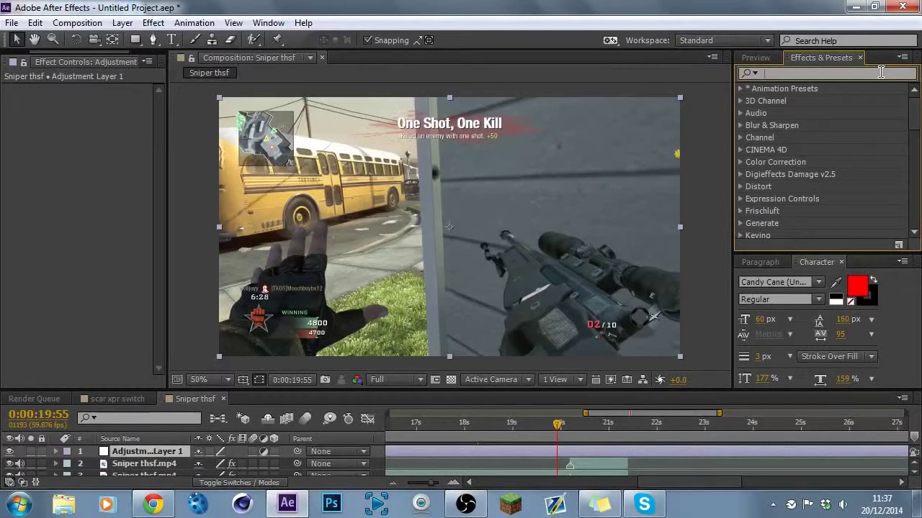
pyautogui.write('cc')
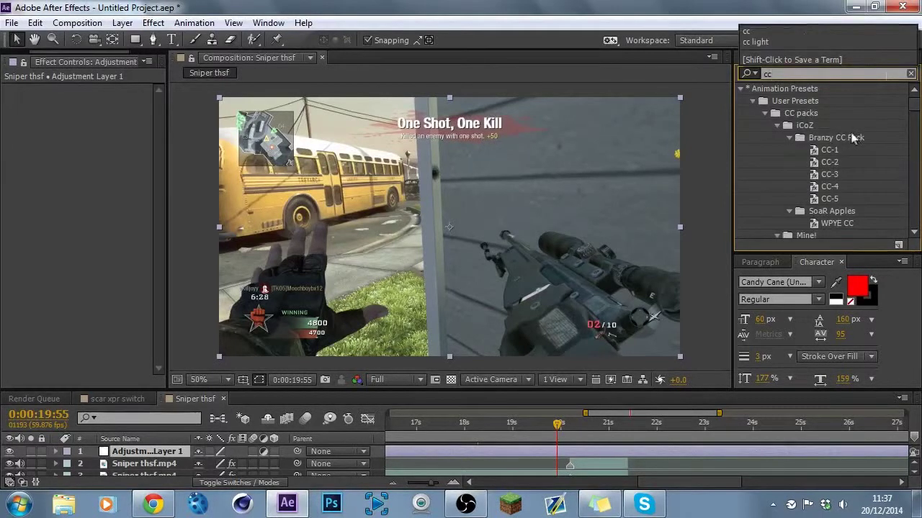
pyautogui.click(796, 159)
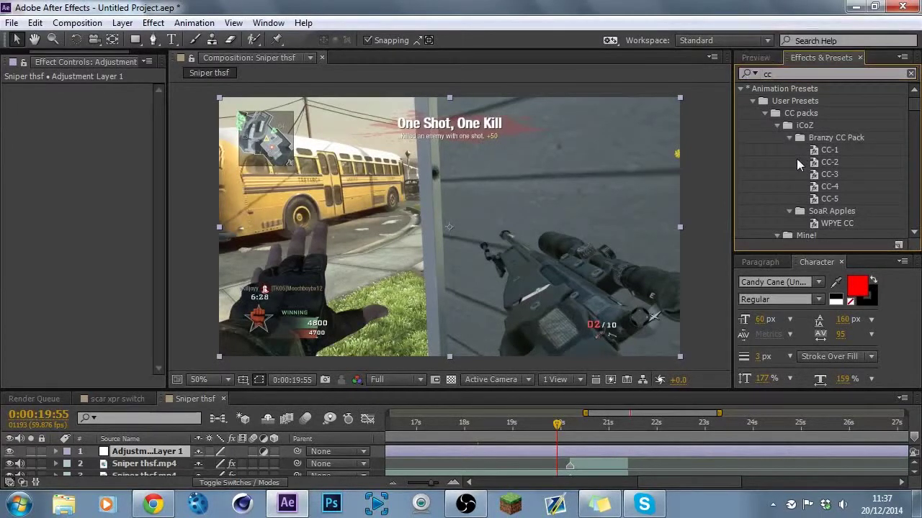
# Collapse the iCoZ and Verums 5k CC pack folders and expand the "nB Benn...okr's Dual Ep" presets in Mine!'s CC folder
pyautogui.click(777, 125)
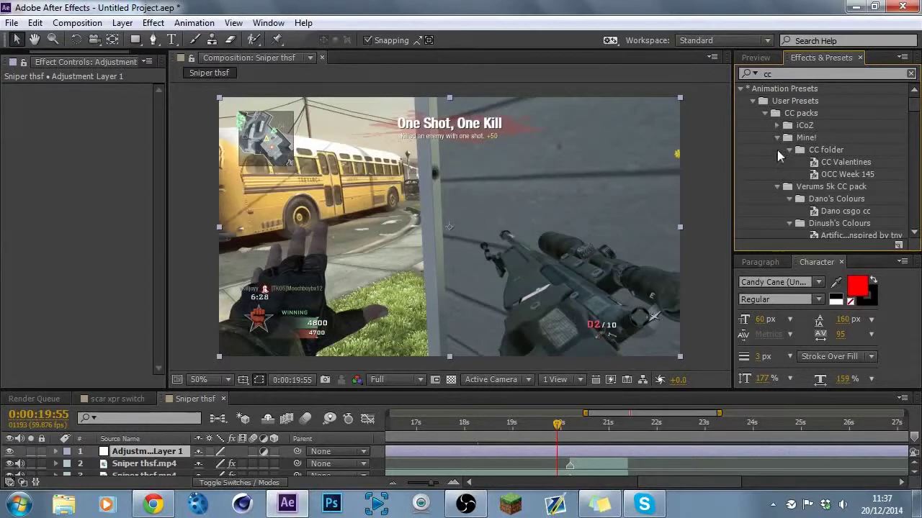
pyautogui.click(777, 187)
pyautogui.click(789, 149)
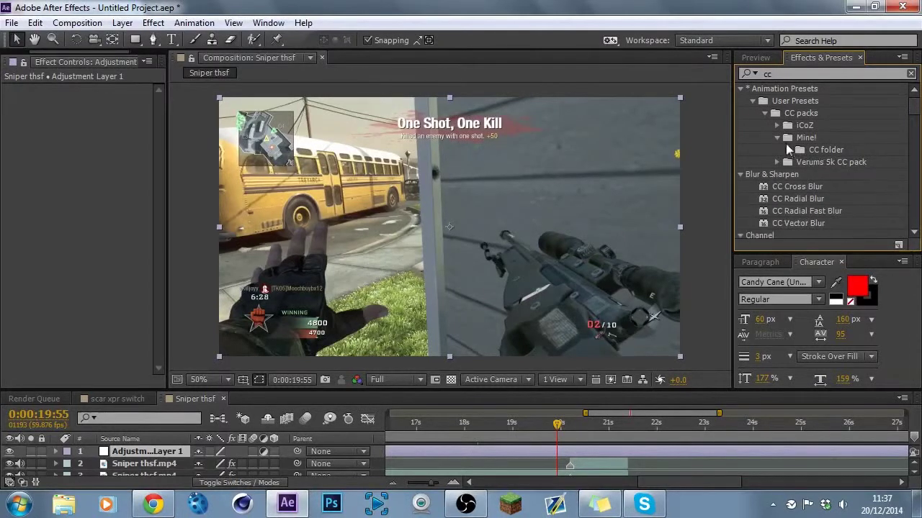
pyautogui.click(777, 137)
pyautogui.click(776, 137)
pyautogui.click(789, 151)
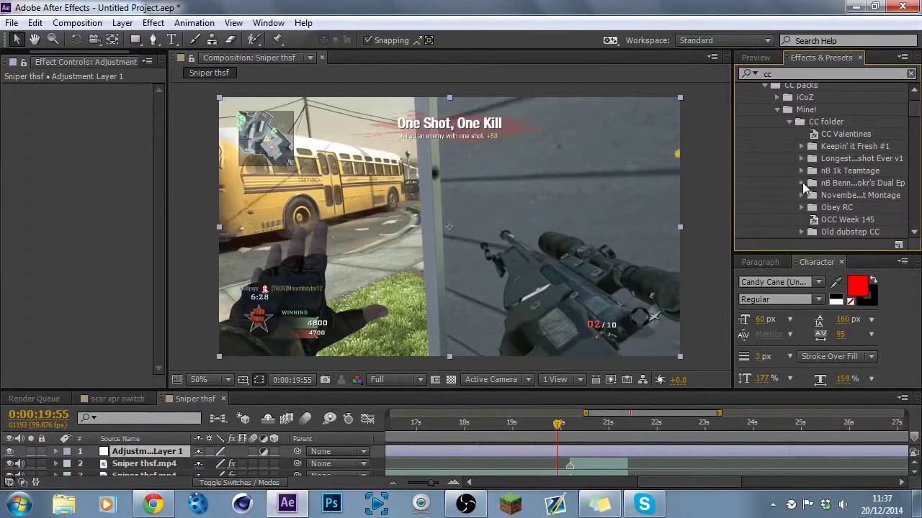
pyautogui.click(802, 183)
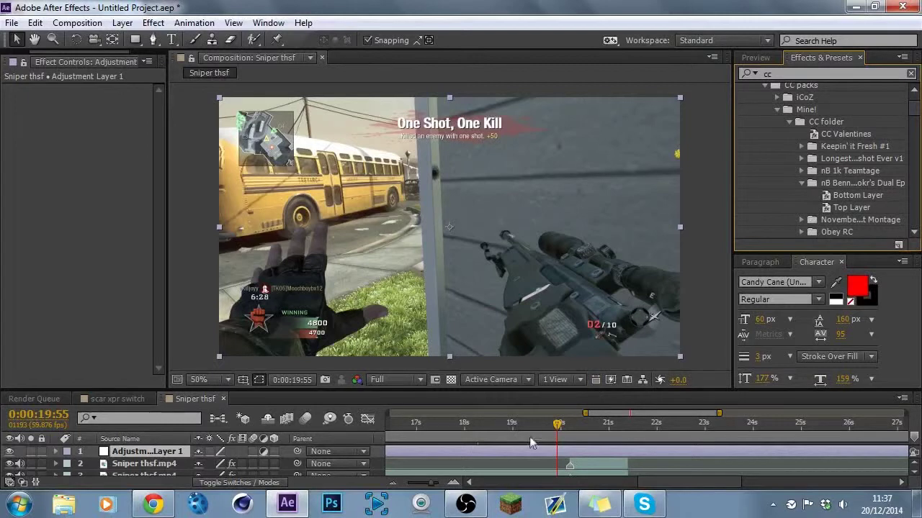
# Add a new adjustment layer above Adjustment Layer 1 in the Sniper thsf composition
pyautogui.click(169, 447)
pyautogui.hotkey('ctrl', 't')
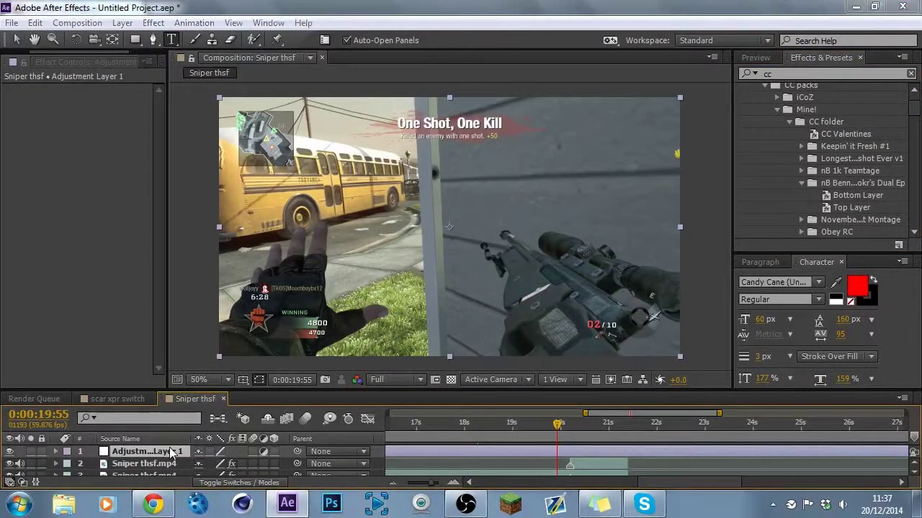
pyautogui.hotkey('ctrl', 'shift', 'y')
pyautogui.press('Escape')
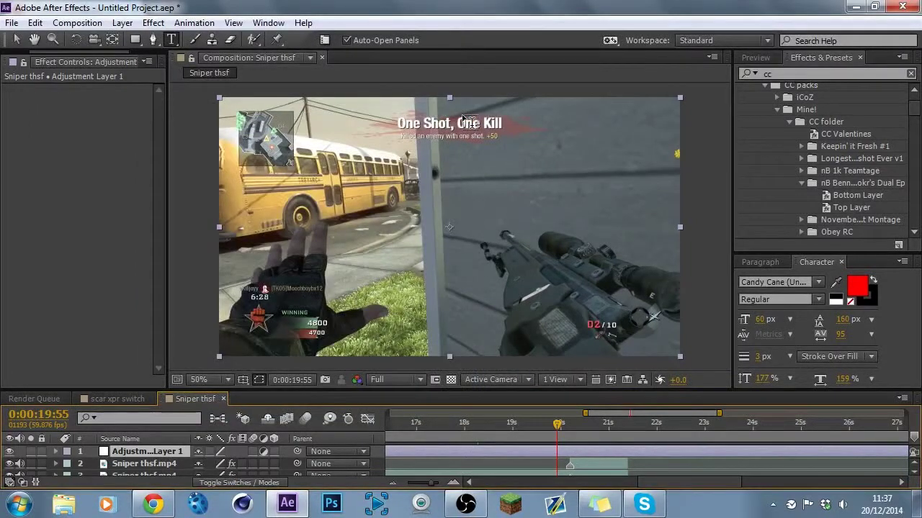
pyautogui.hotkey('ctrl', 'alt', 'y')
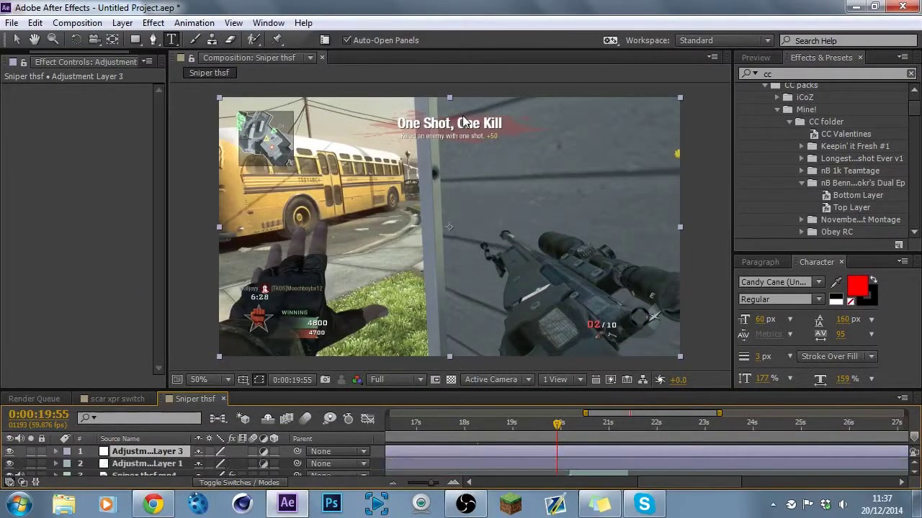
# Apply the Bottom Layer color preset to Adjustment Layer 1 and the Top Layer preset to Adjustment Layer 3
pyautogui.moveTo(847, 207); pyautogui.dragTo(797, 200)
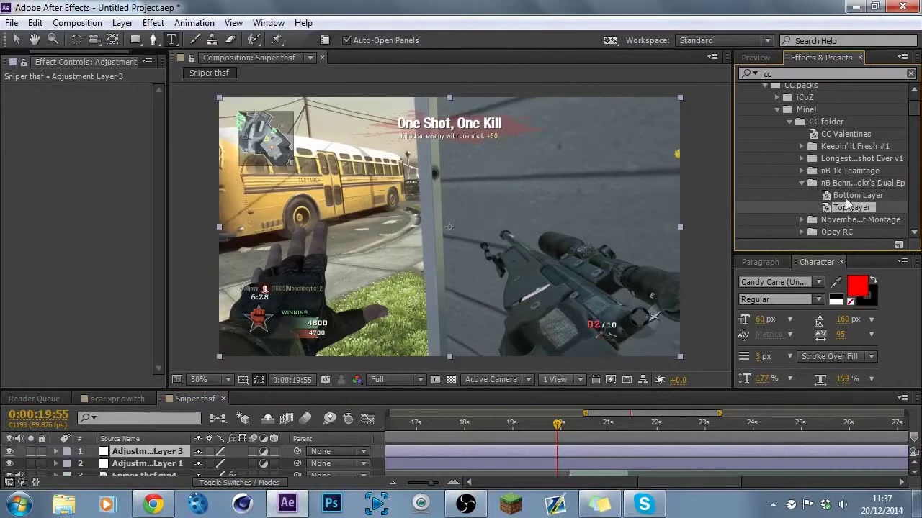
pyautogui.moveTo(857, 195); pyautogui.dragTo(666, 466)
pyautogui.press('v')
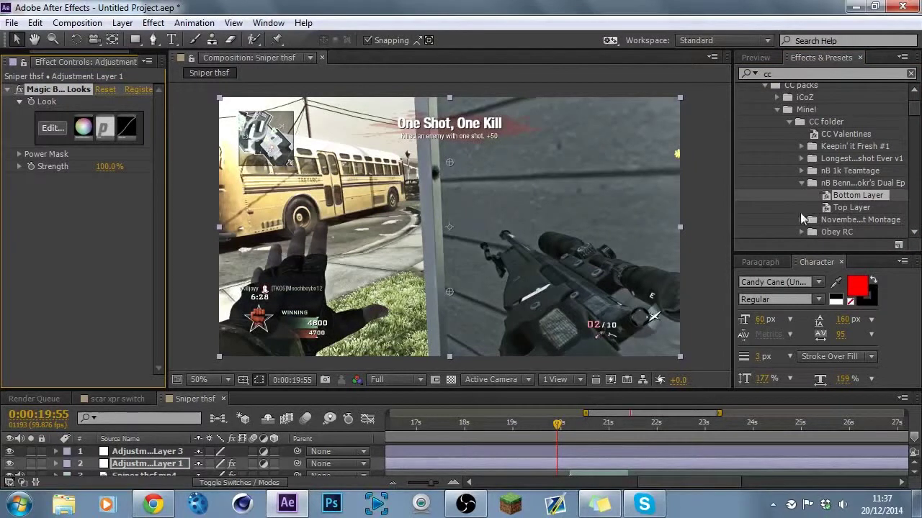
pyautogui.moveTo(843, 207); pyautogui.dragTo(616, 451)
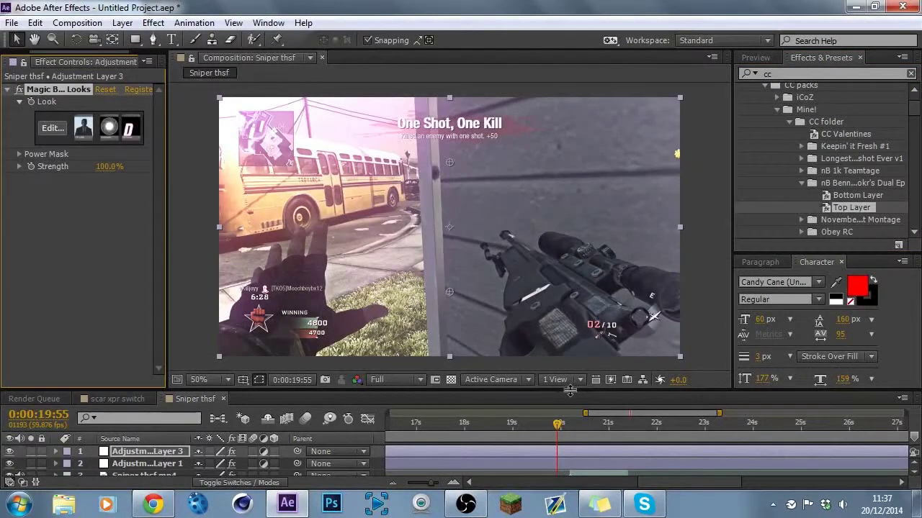
# Preview the newly graded transition at full resolution from 0:00:19:55, resizing the timeline and composition view as needed
pyautogui.moveTo(570, 389); pyautogui.dragTo(571, 312)
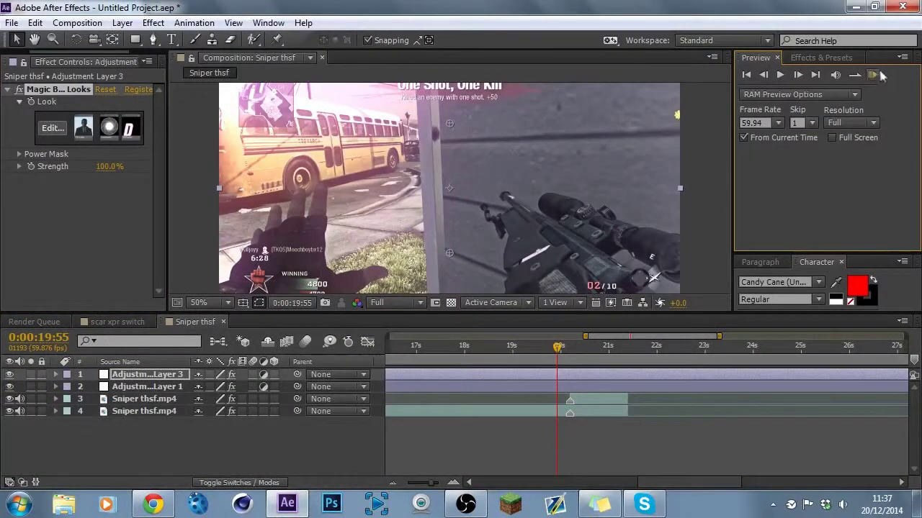
pyautogui.click(873, 75)
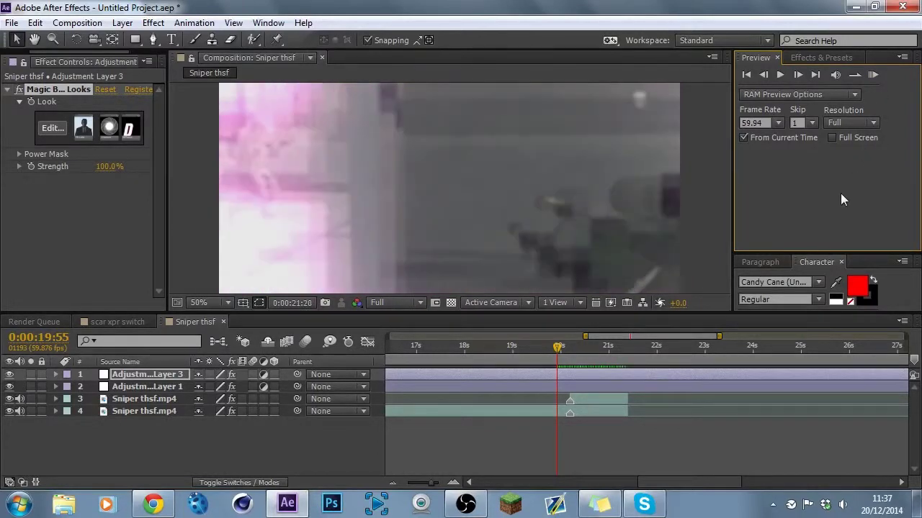
pyautogui.press('space')
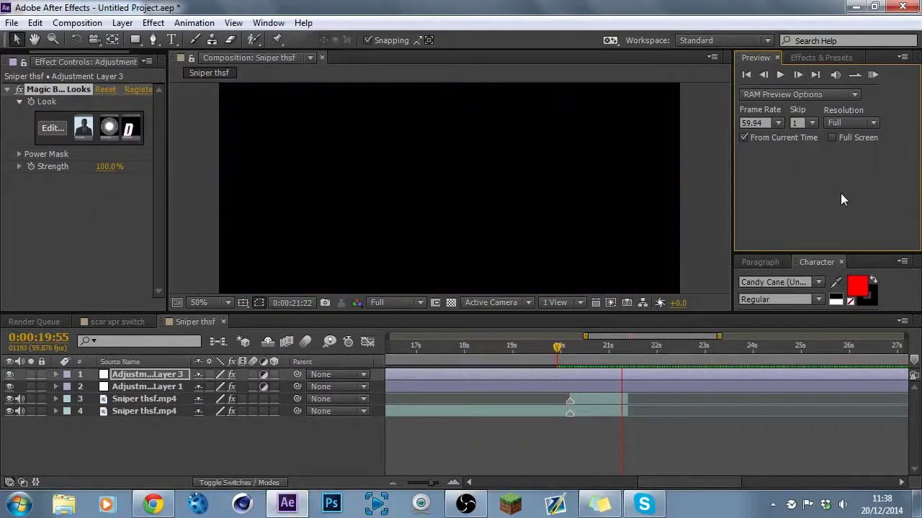
pyautogui.moveTo(567, 314); pyautogui.dragTo(566, 402)
pyautogui.click(870, 74)
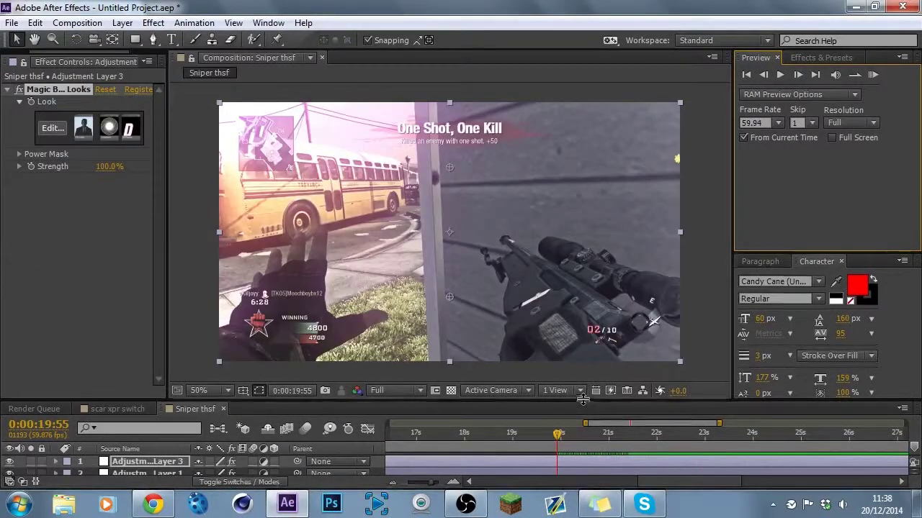
# Set the composition magnification to Fit up to 100% and enlarge the timeline area to show all four layers
pyautogui.moveTo(584, 402); pyautogui.dragTo(583, 364)
pyautogui.click(225, 352)
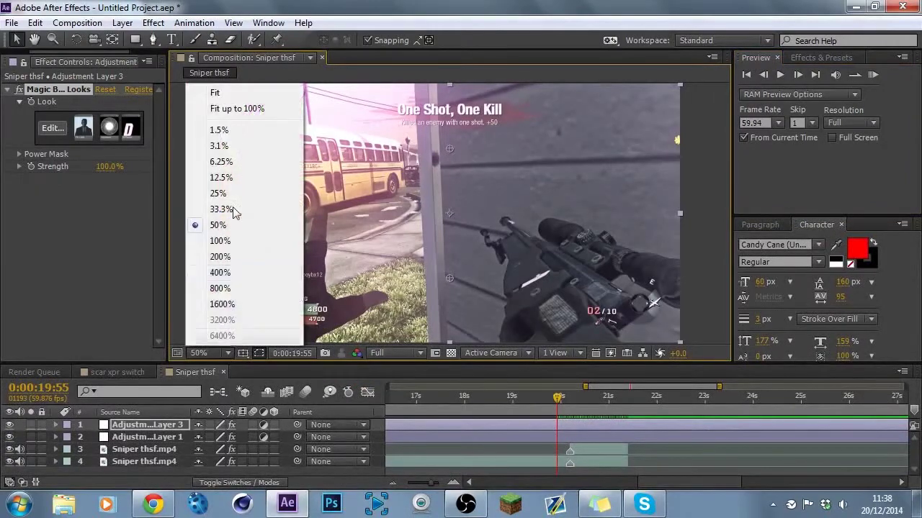
pyautogui.click(245, 108)
pyautogui.moveTo(365, 362); pyautogui.dragTo(310, 322)
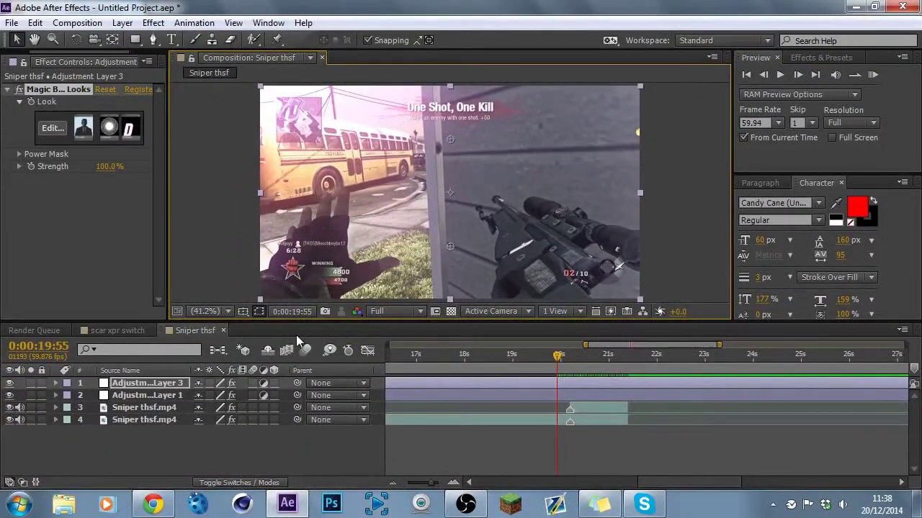